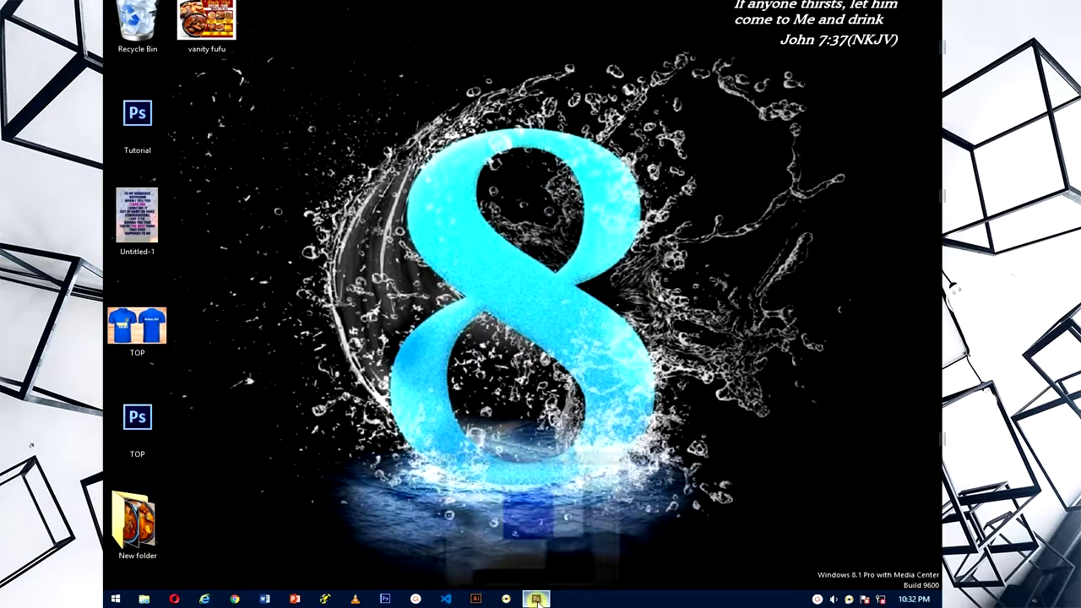
Step: Switch to Photoshop and create a new 4 × 4 inch RGB document at 300 pixels/inch with a white background
left_click(536, 599)
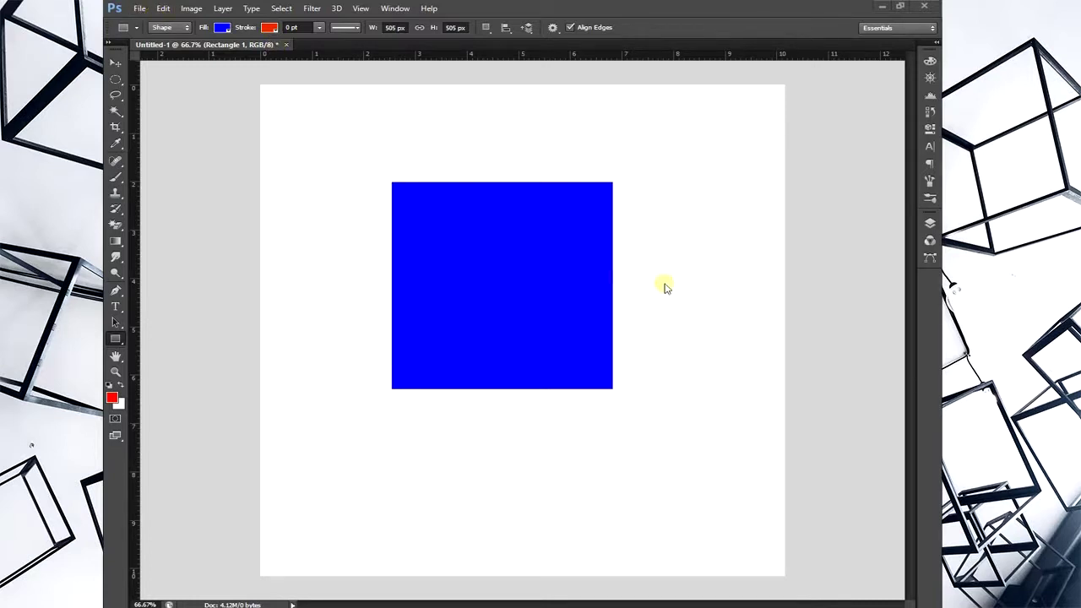
left_click(140, 8)
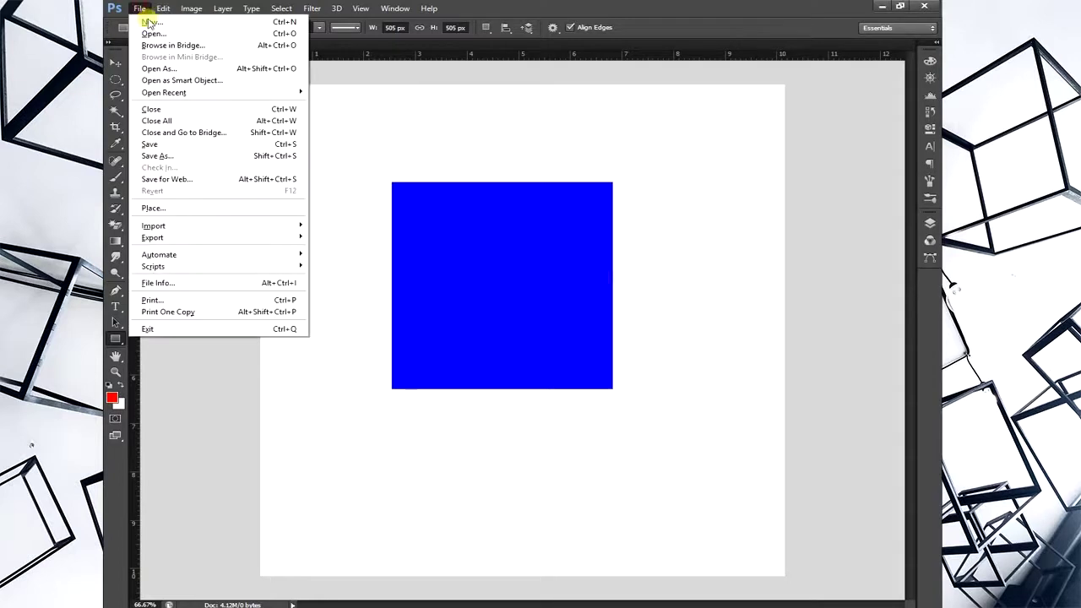
left_click(151, 21)
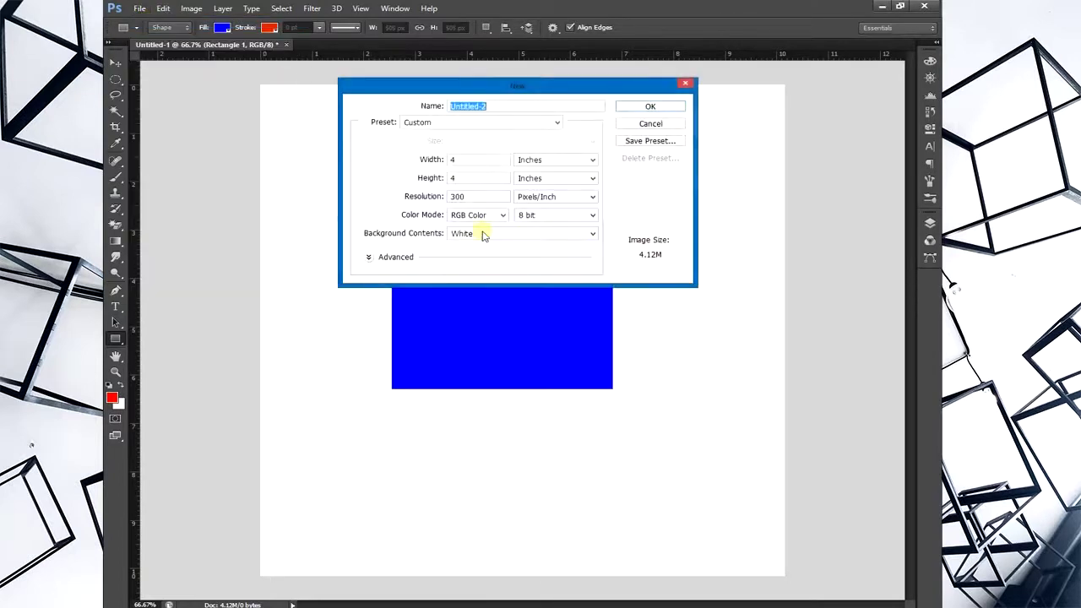
left_click(629, 108)
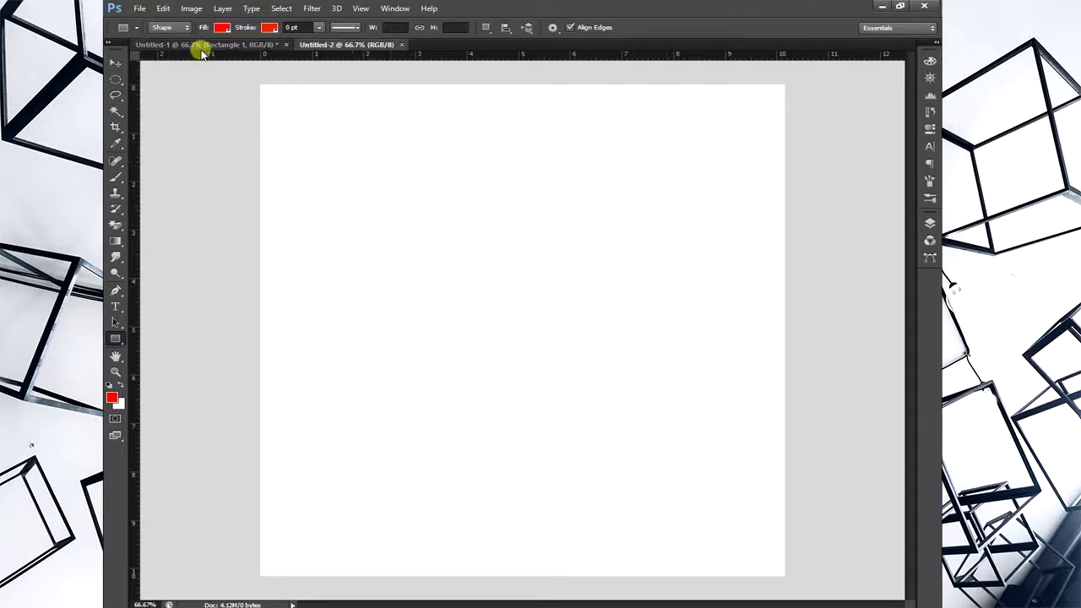
Step: Close the Untitled-1 document without saving its changes and choose the Essentials workspace
left_click(285, 44)
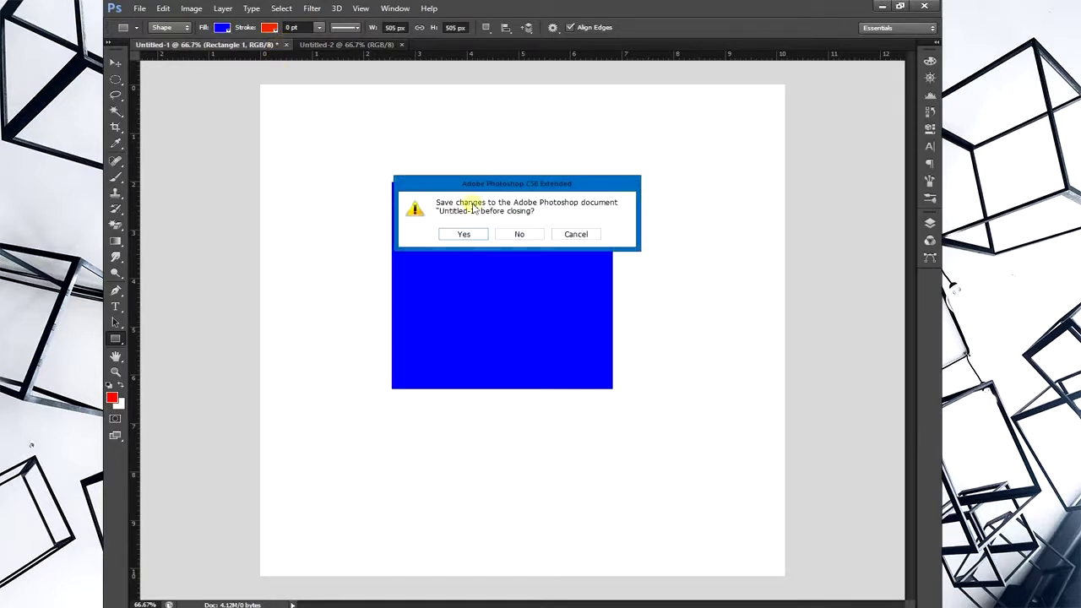
left_click(499, 233)
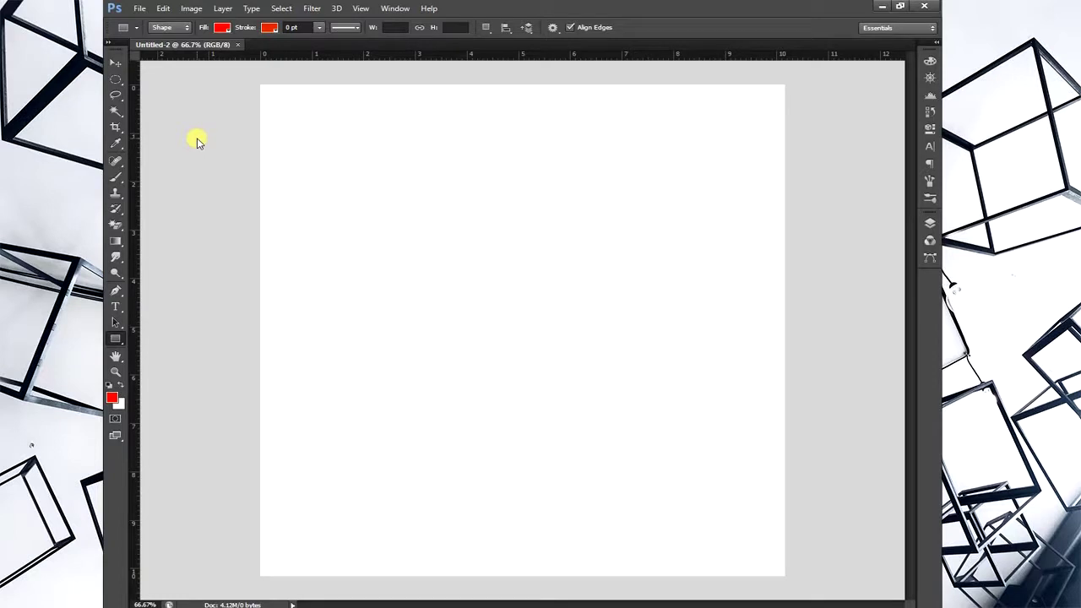
left_click(868, 29)
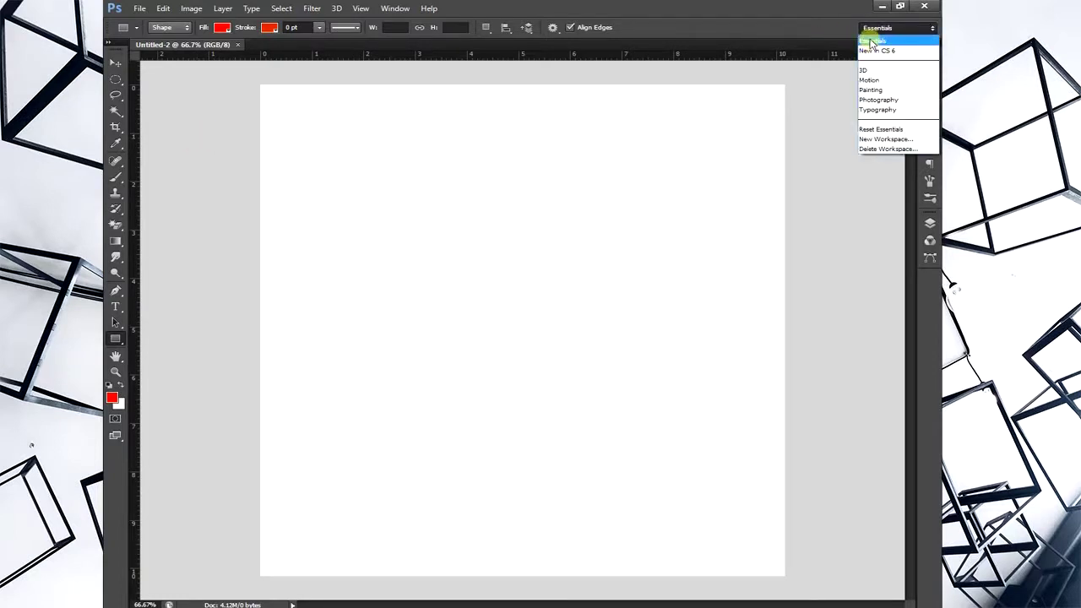
left_click(870, 41)
left_click(871, 30)
left_click(870, 42)
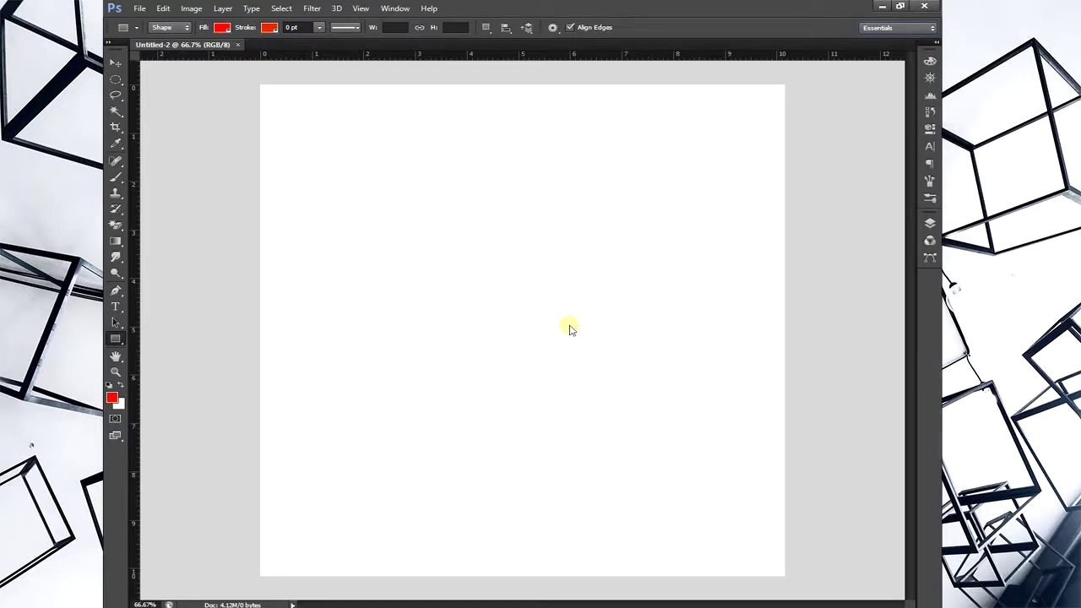
Step: Draw a red rectangle about 698 × 254 px in the upper part of the canvas and delete it
left_click(114, 342)
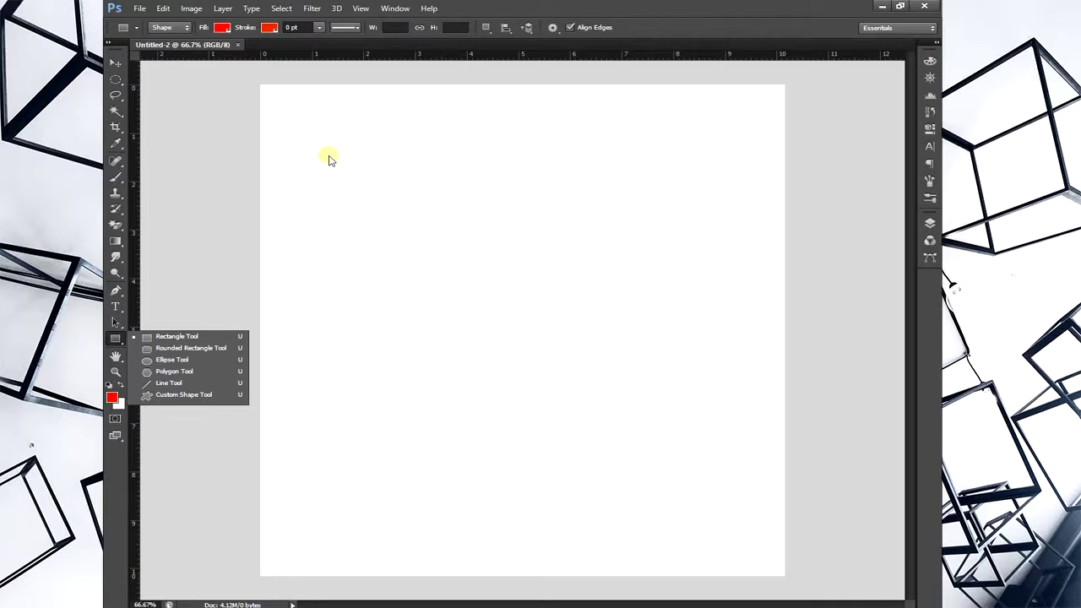
left_click_drag(329, 160, 633, 264)
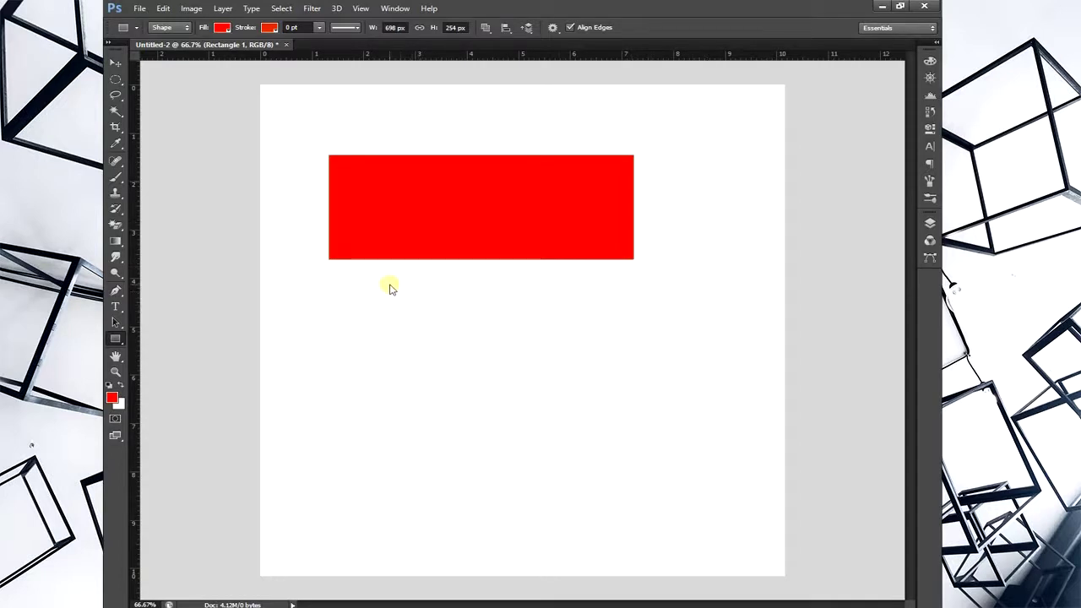
left_click_drag(389, 281, 379, 238)
key("Delete")
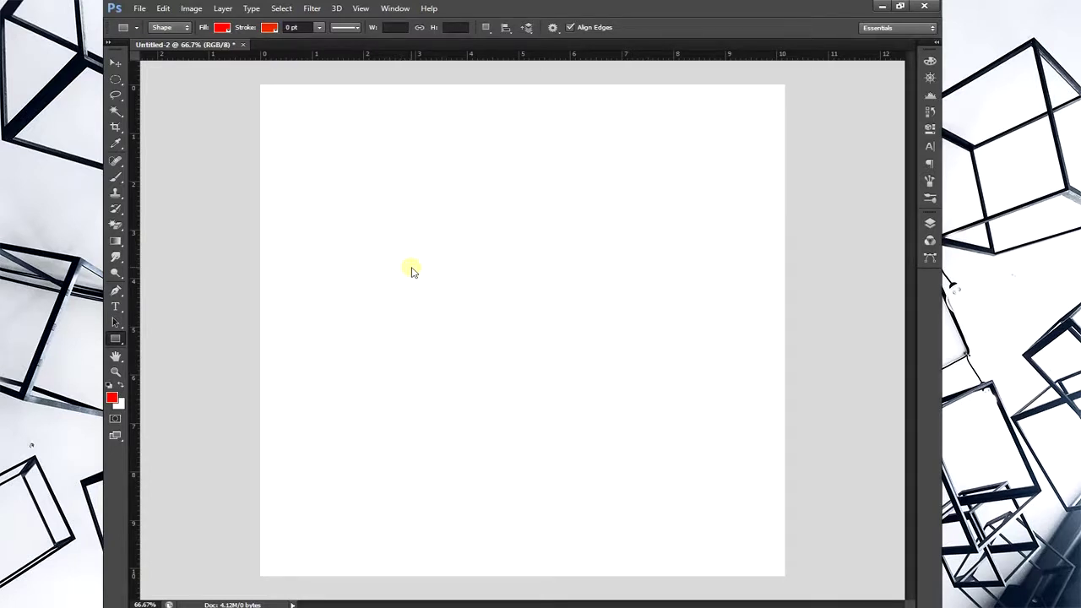
Step: Draw a red rounded rectangle about 666 × 446 px with a 75 px corner radius in the middle of the canvas
left_click(116, 338)
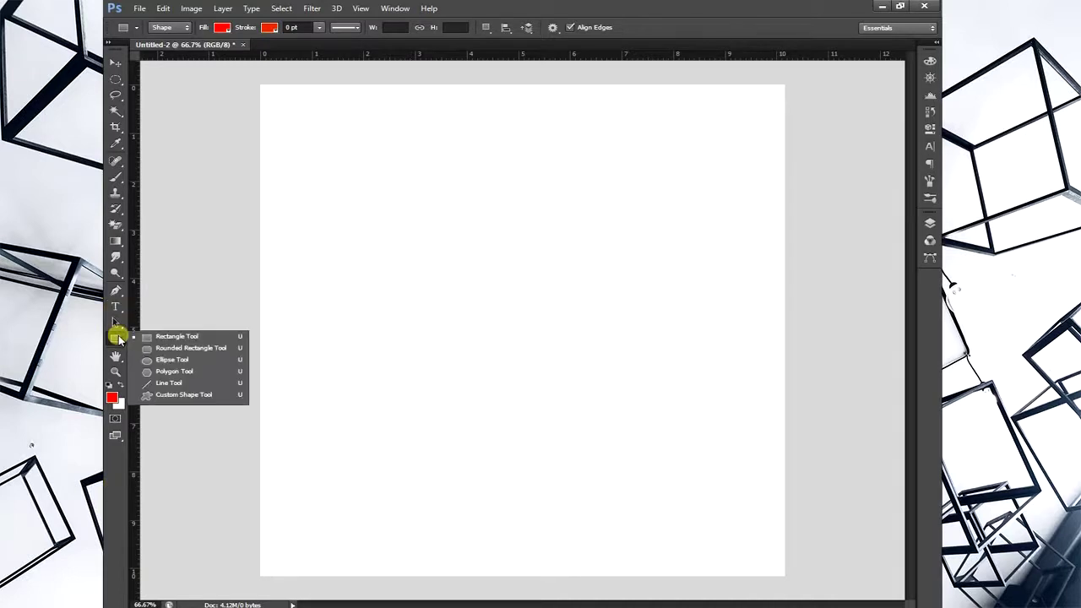
left_click(156, 348)
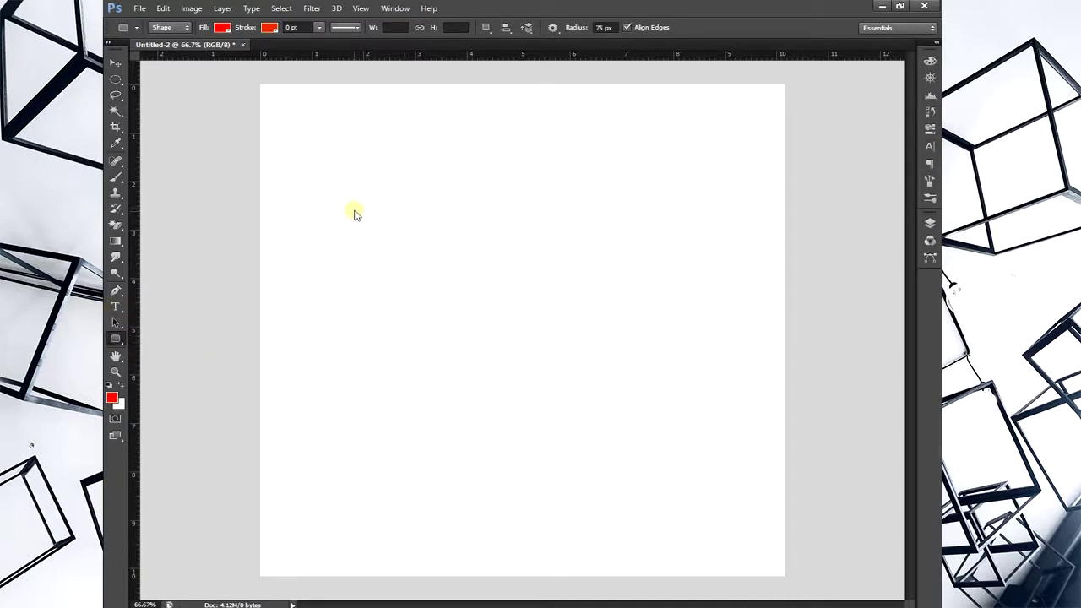
mouse_move(344, 196)
left_mouse_down()
mouse_move(470, 318)
mouse_move(636, 380)
left_mouse_up()
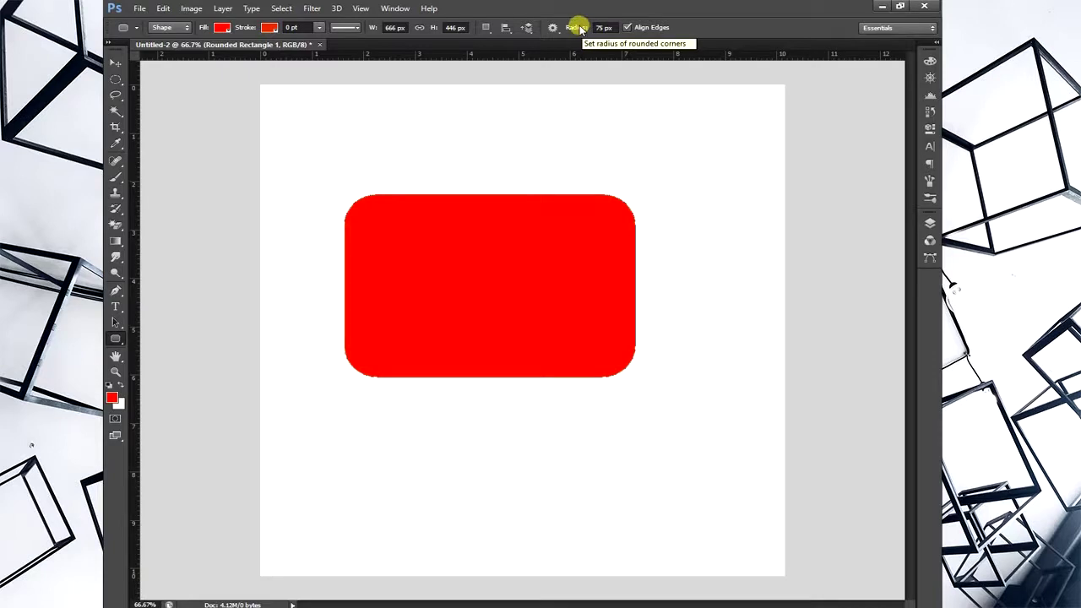
Step: Draw a 16 px radius rounded rectangle, about 530 × 330 px, below the first and a 246 px radius one, about 700 × 203 px, above it
mouse_move(580, 29)
left_mouse_down()
mouse_move(553, 30)
mouse_move(580, 29)
mouse_move(570, 30)
left_mouse_up()
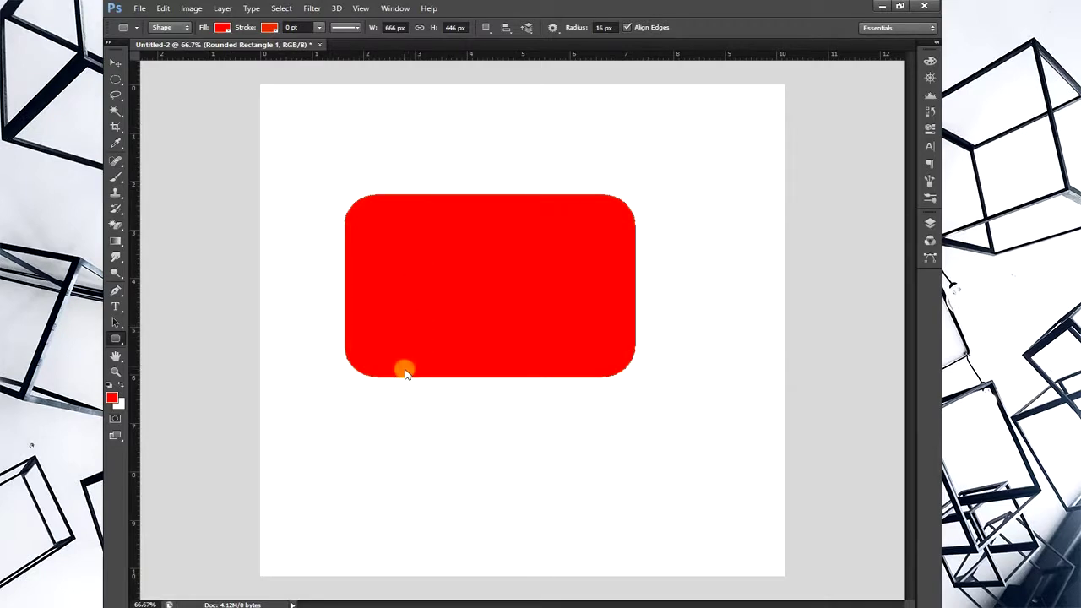
left_click_drag(394, 387, 626, 524)
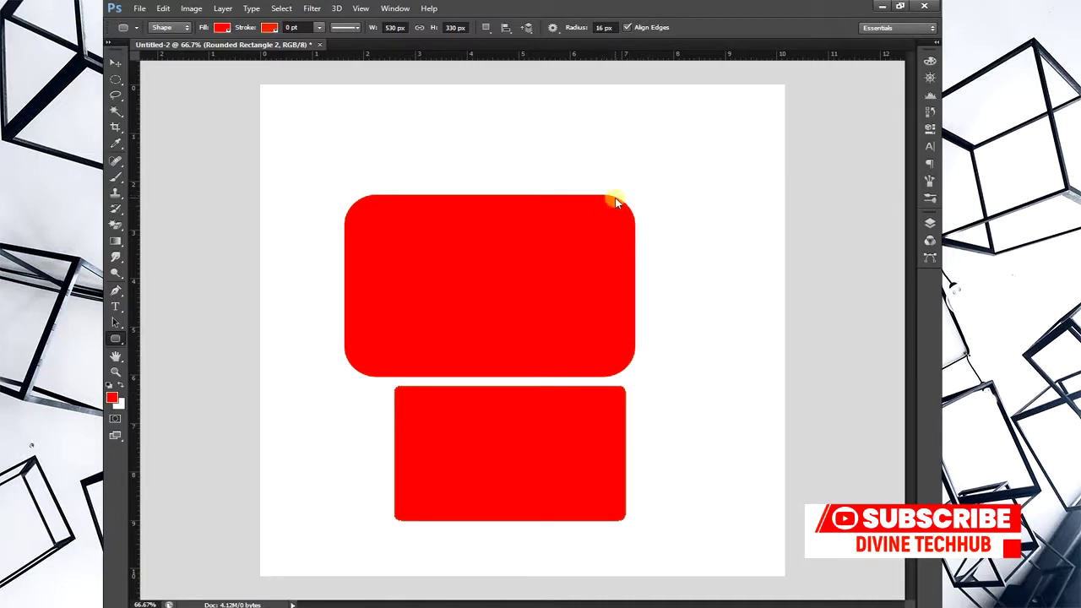
left_click_drag(574, 29, 724, 34)
left_click_drag(372, 106, 676, 190)
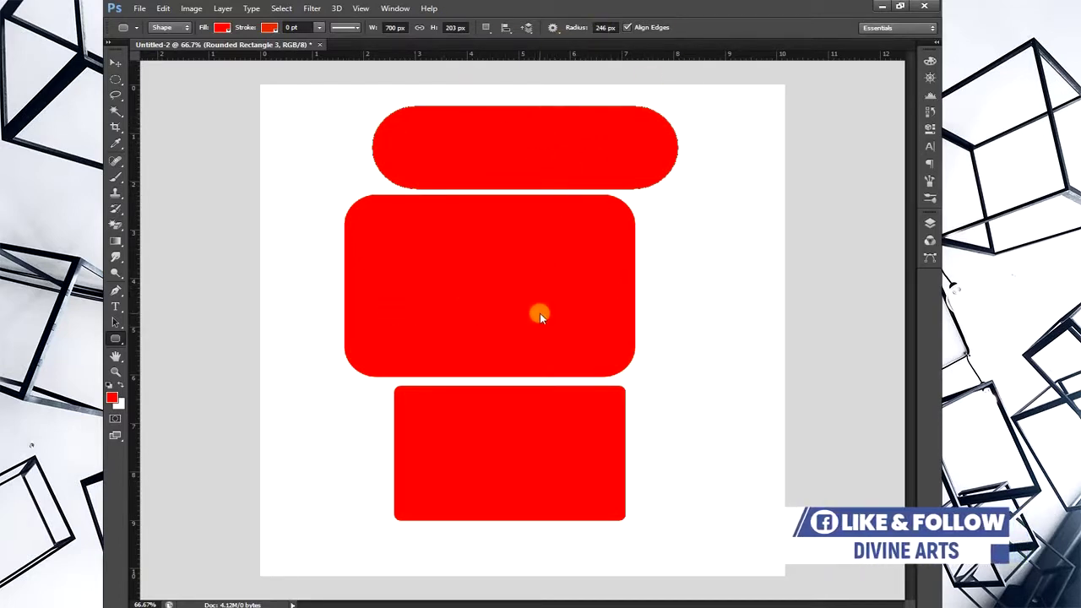
Step: Undo all three rounded rectangles to clear the canvas
key("ctrl+alt+z")
key("ctrl+alt+z")
key("ctrl+alt+z")
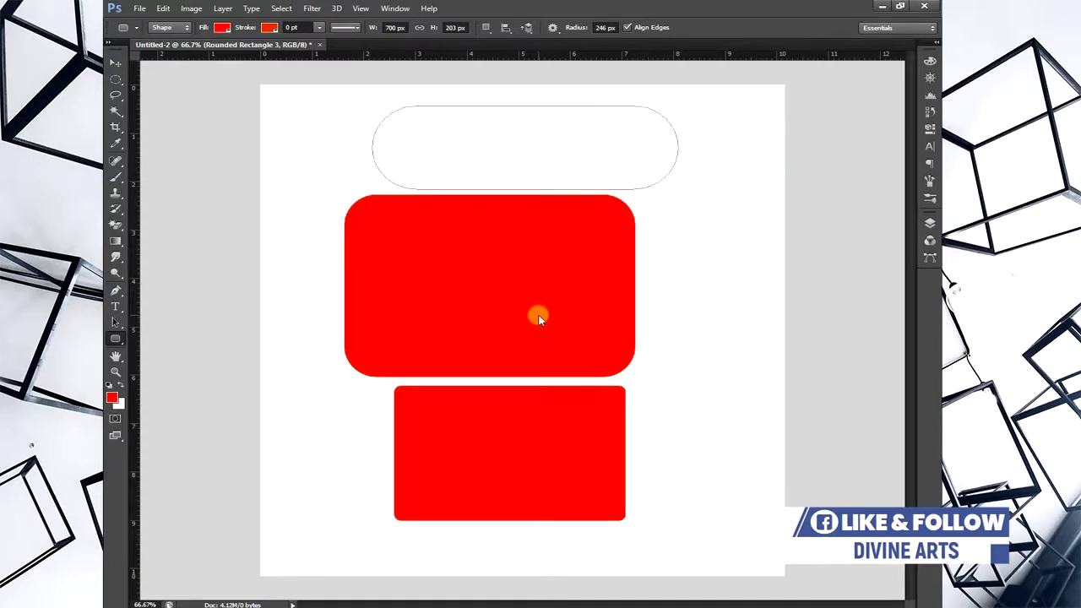
Step: Draw a tall red ellipse about 353 × 641 px and a smaller circle to its right, and undo both shapes
right_click(119, 340)
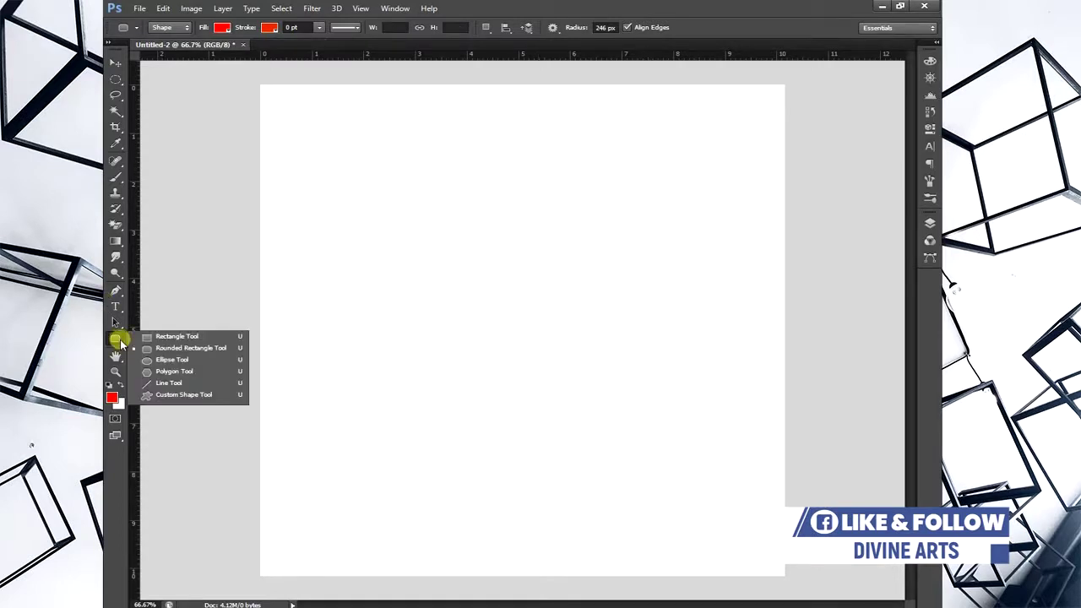
left_click(179, 360)
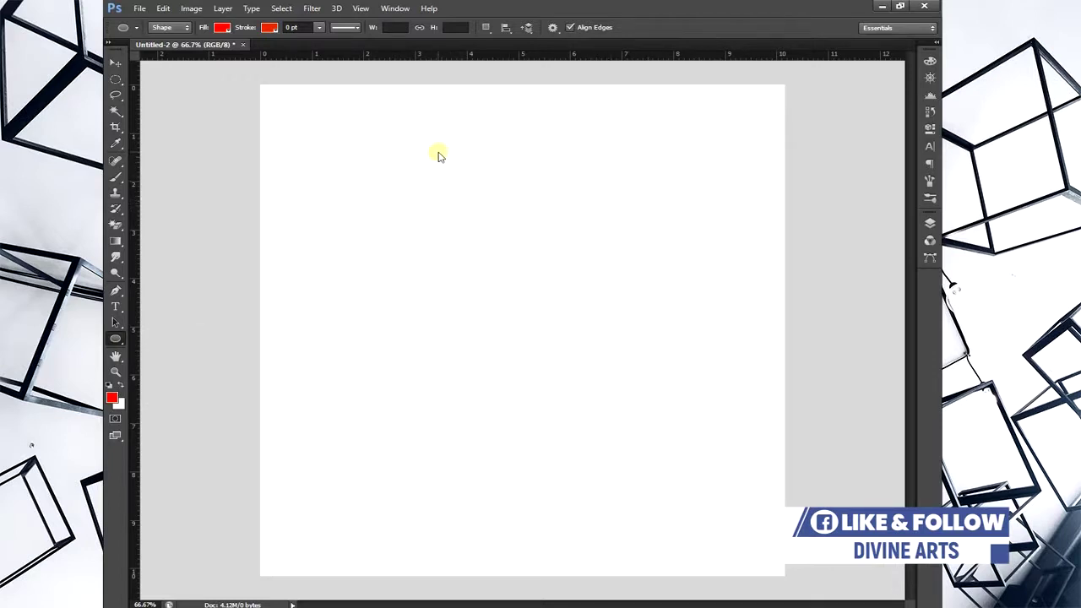
left_click_drag(420, 149, 573, 409)
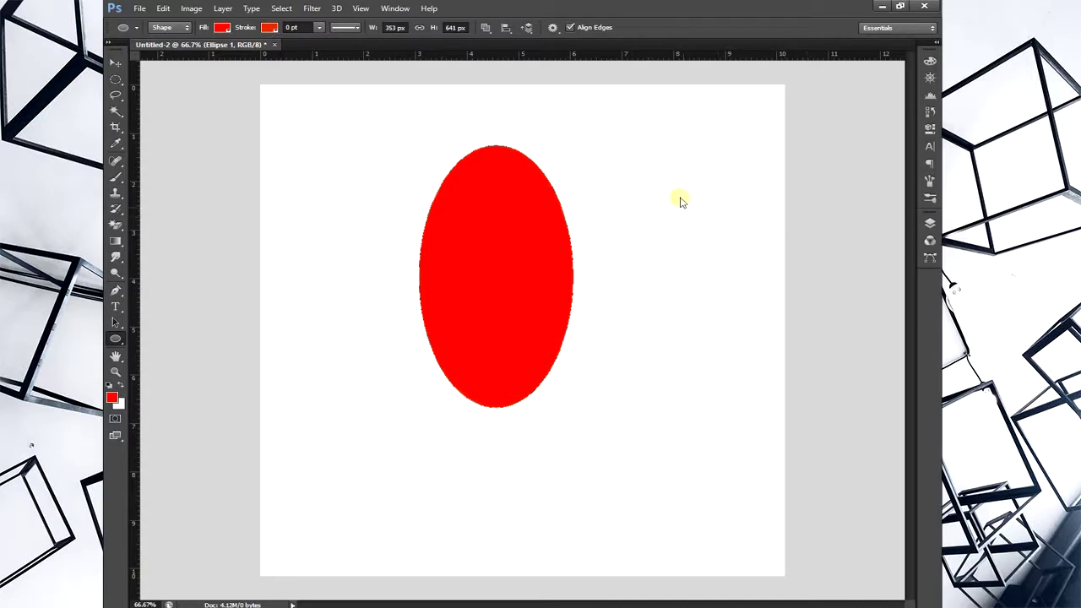
left_click_drag(705, 196, 601, 382)
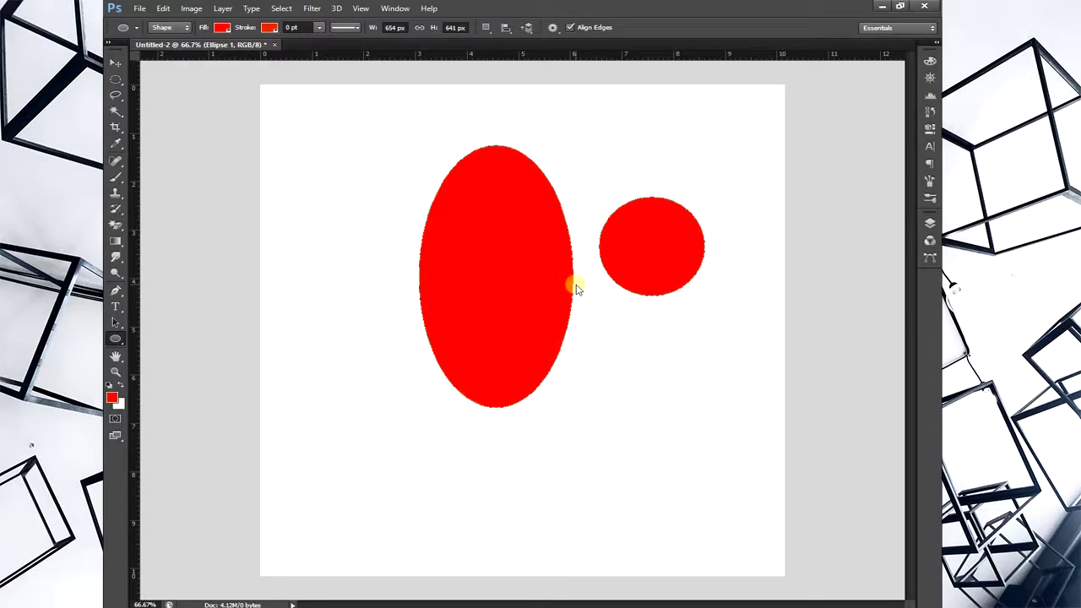
key("ctrl+alt+z")
key("ctrl+alt+z")
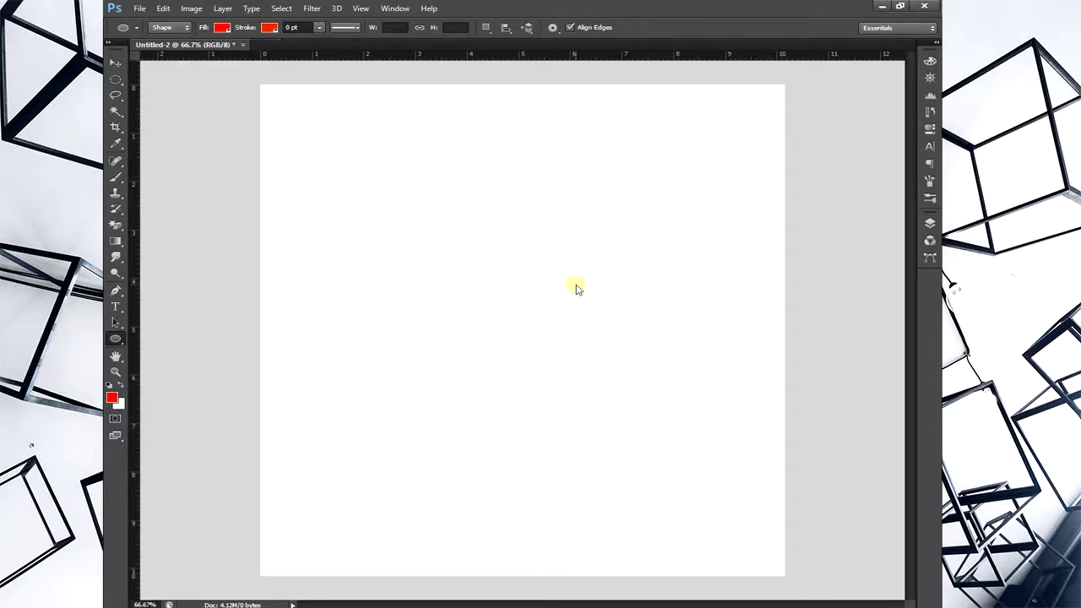
Step: Draw a 3-sided polygon about 488 × 424 px pointing down in the upper half of the canvas
left_click(115, 339)
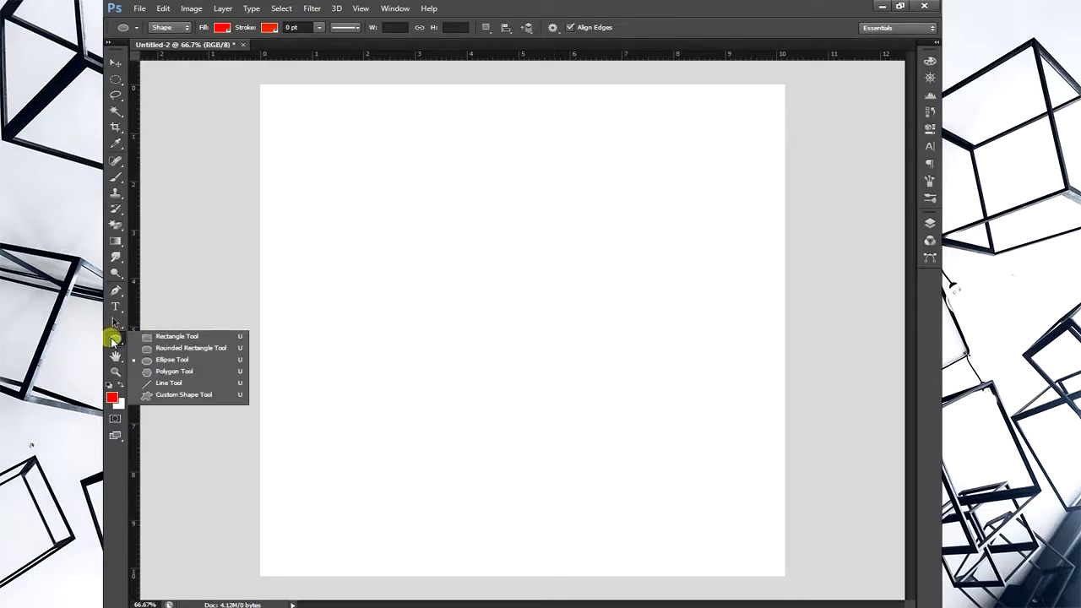
left_click(174, 372)
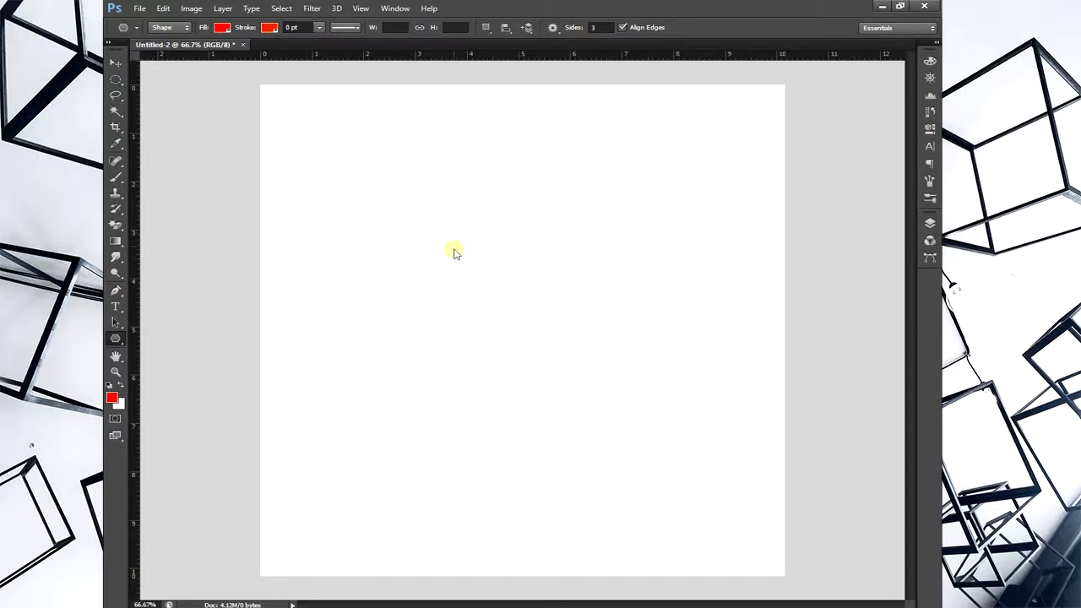
left_click_drag(460, 222, 462, 342)
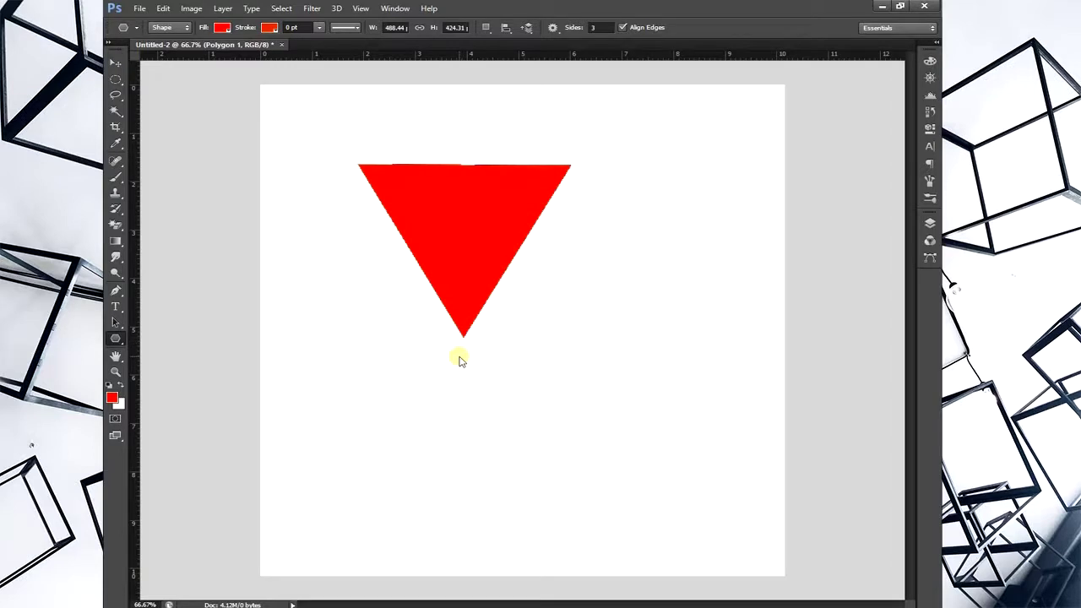
Step: Set the polygon sides to 4 and draw a square about 291 × 291 px over the triangle's upper right corner
left_click(591, 28)
type("4")
left_click_drag(586, 166, 650, 226)
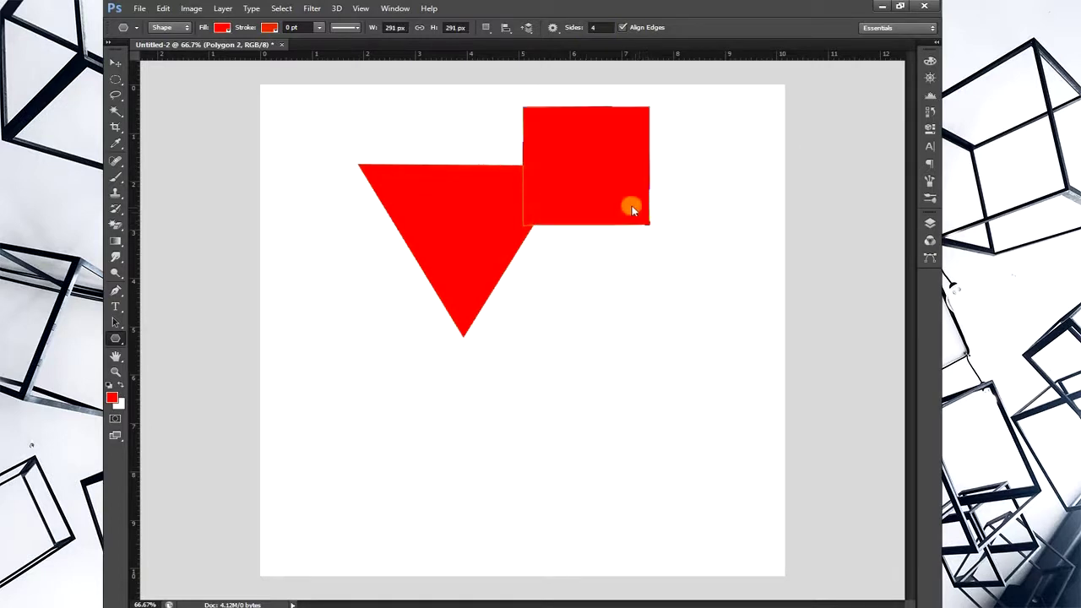
Step: Set the polygon sides to 10 and draw two decagons, about 390 × 406 px mid-canvas and about 282 × 276 px near the canvas's left edge
left_click(592, 27)
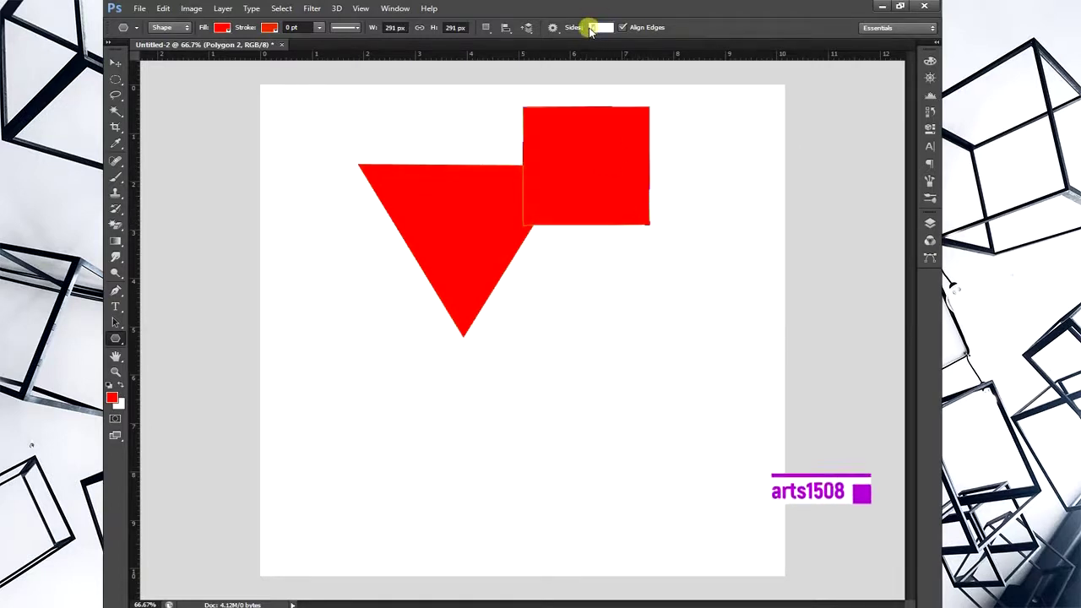
type("10")
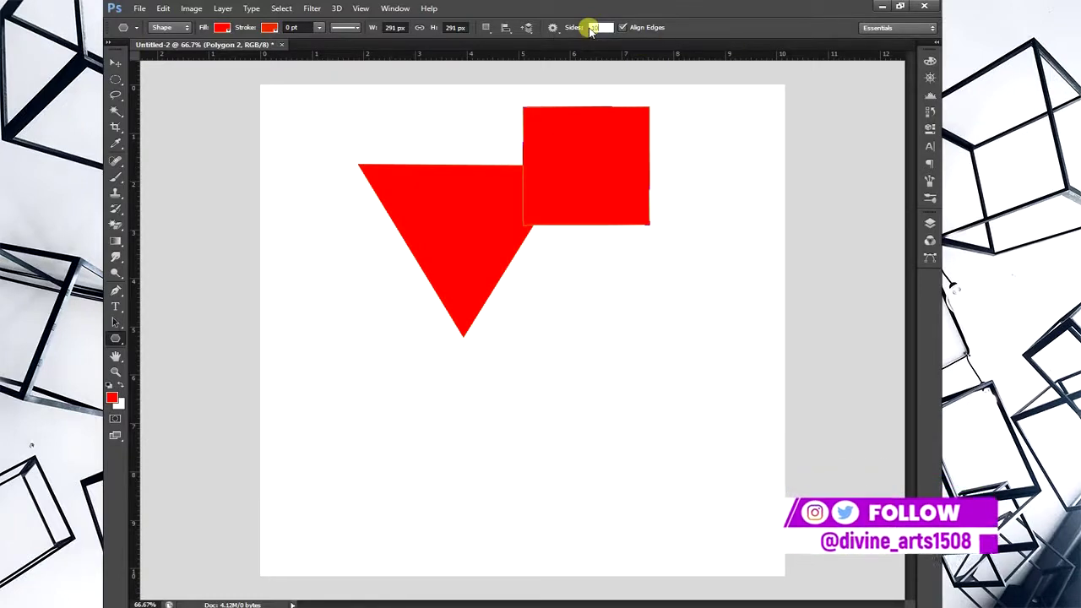
left_click_drag(532, 294, 480, 221)
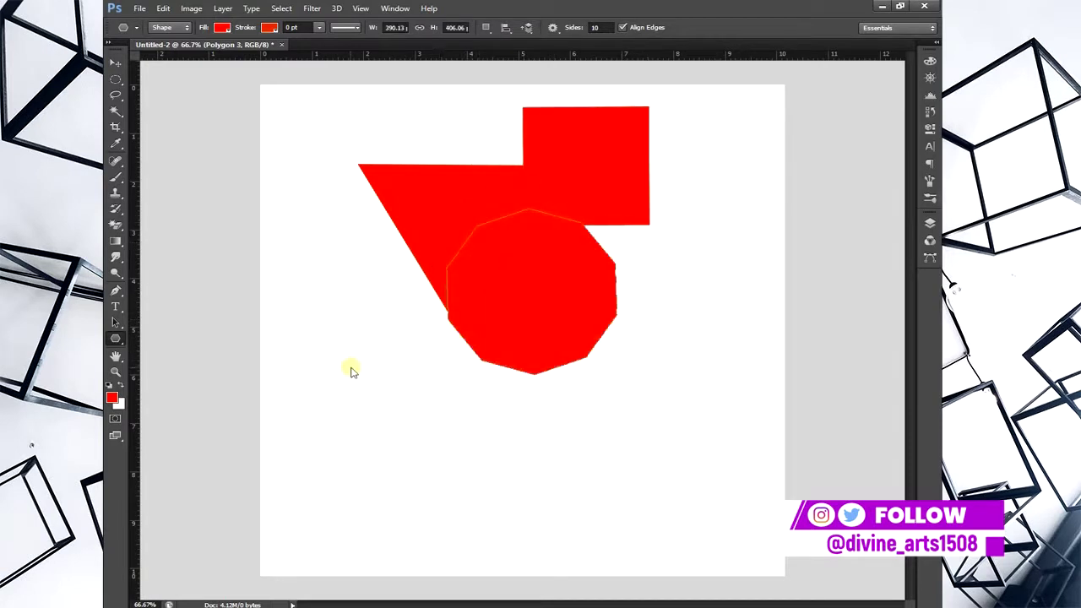
left_click_drag(350, 369, 400, 407)
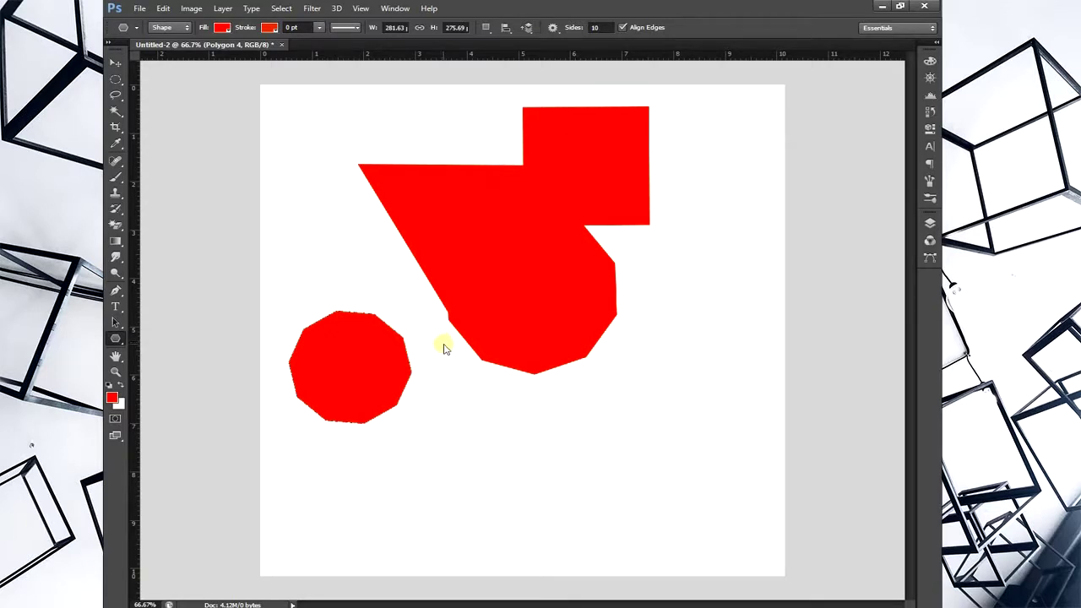
Step: Set the polygon sides to 5 and draw a large pentagon below the central decagon and a smaller one, about 221 × 225 px, at its lower left
left_click(591, 28)
type("5")
left_click_drag(544, 410, 526, 442)
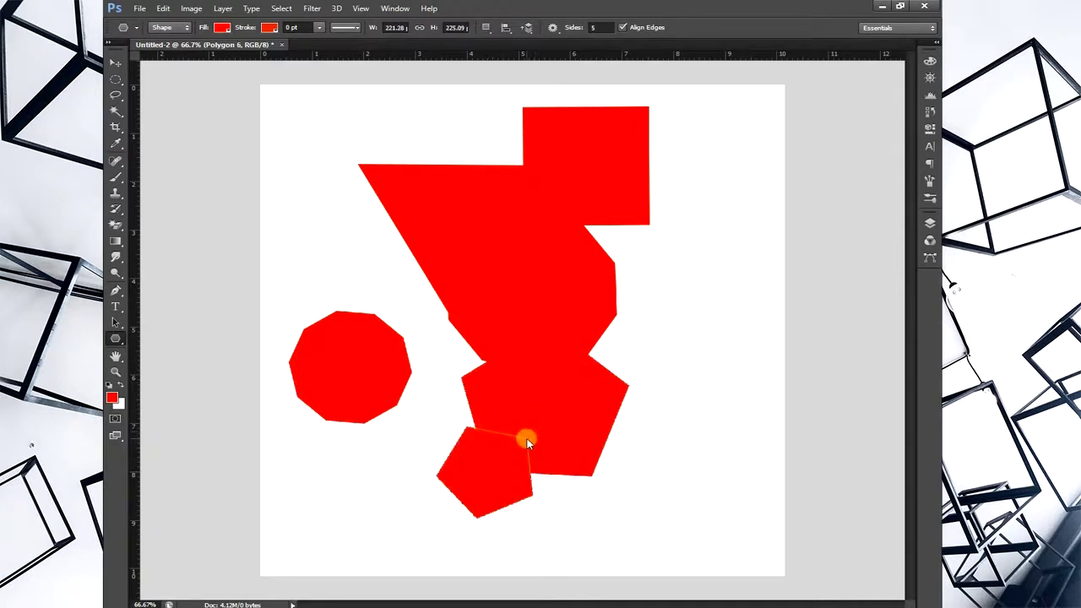
left_click(586, 494)
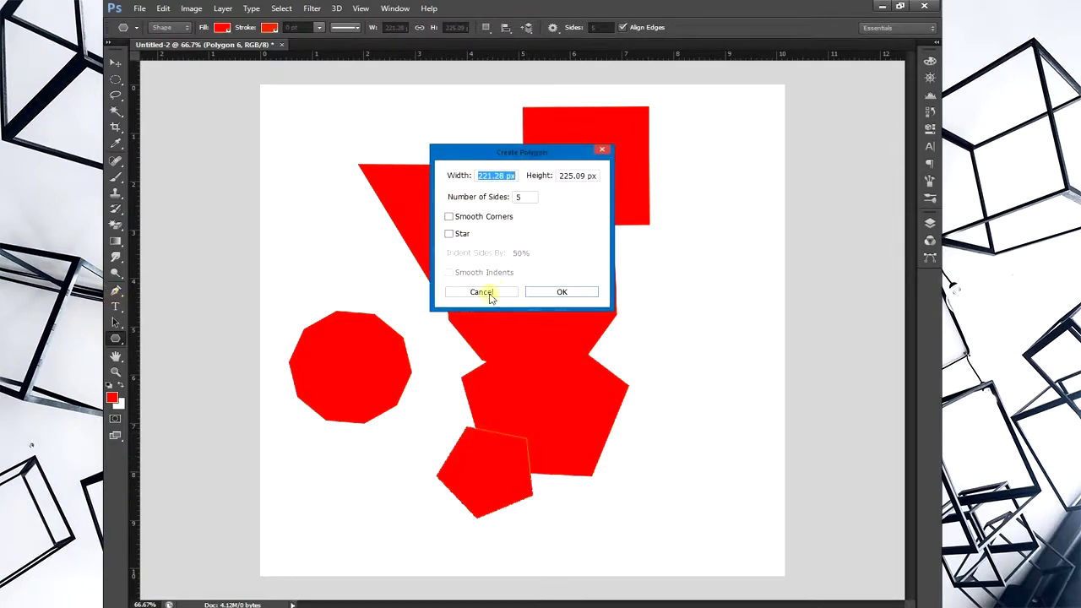
left_click(490, 296)
Step: Switch to the Line tool and undo all the drawn polygons to clear the canvas
left_click(114, 337)
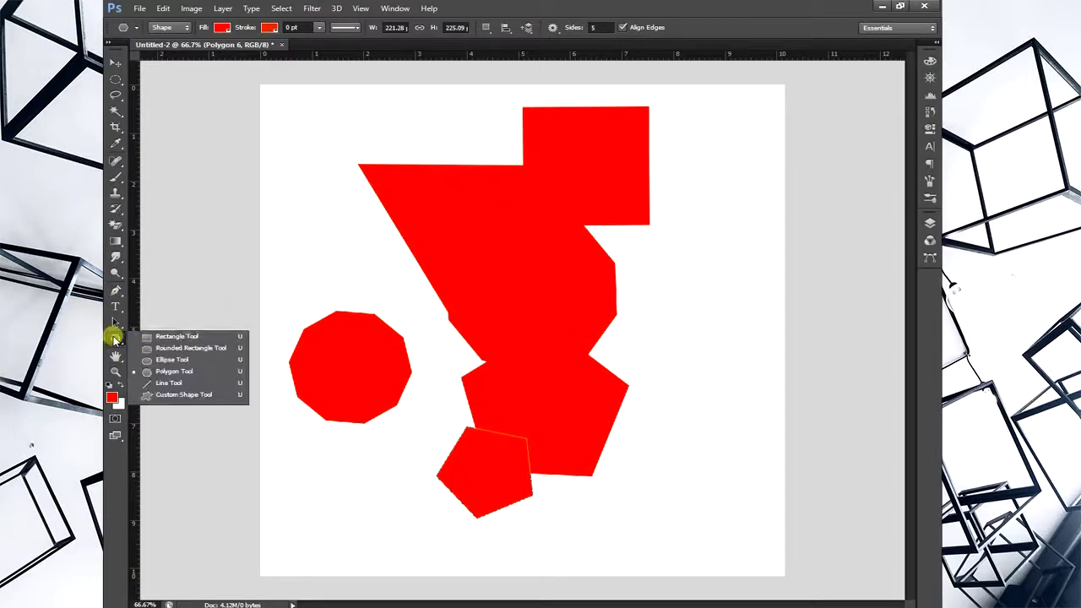
left_click(153, 384)
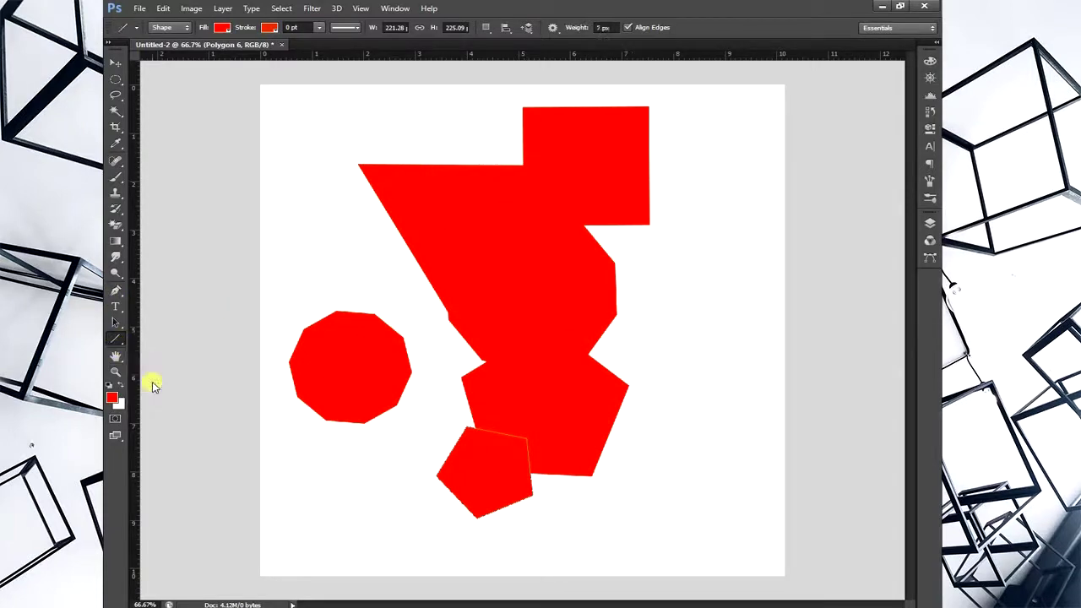
key("ctrl+alt+z")
key("ctrl+alt+z")
key("ctrl+alt+z")
key("ctrl+alt+z")
key("ctrl+alt+z")
key("ctrl+alt+z")
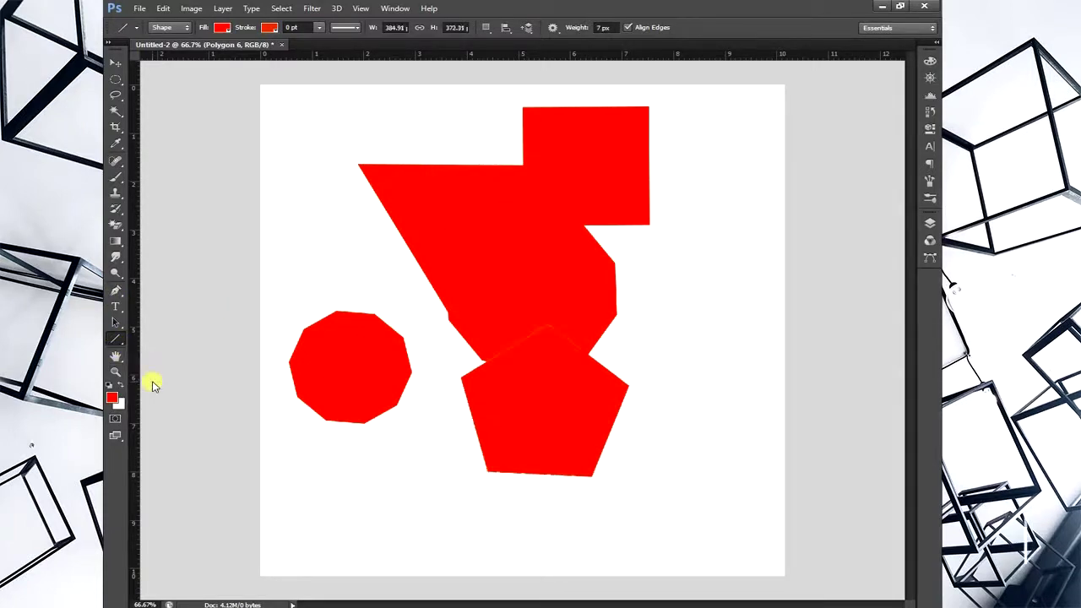
key("ctrl+alt+z")
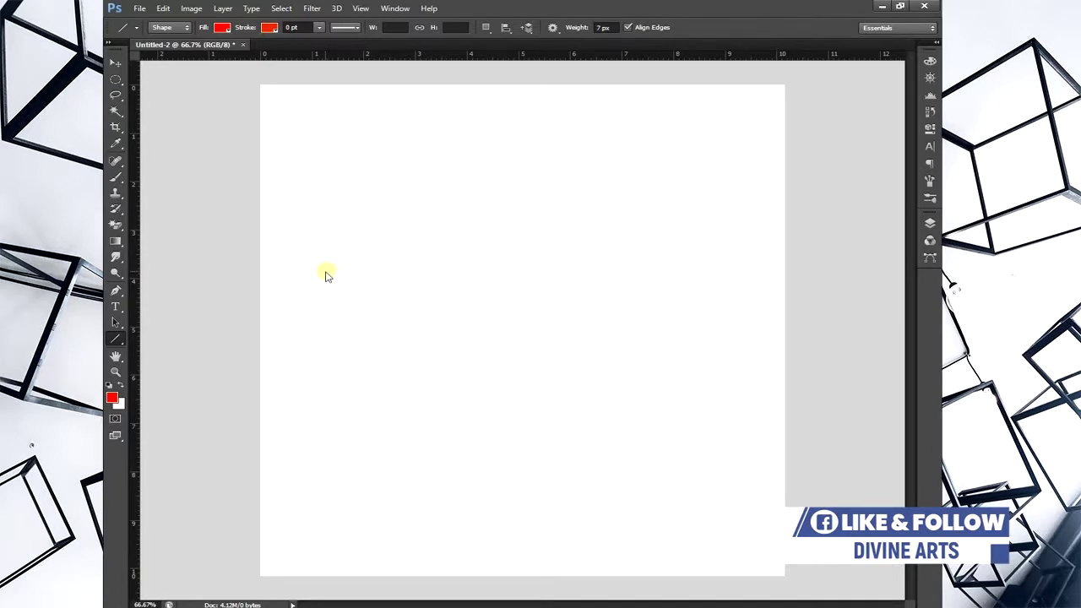
Step: Draw a slanted and a horizontal 7 px line mid-canvas, plus a 15 px thick horizontal line about 962 px long above them
left_click_drag(326, 272, 606, 249)
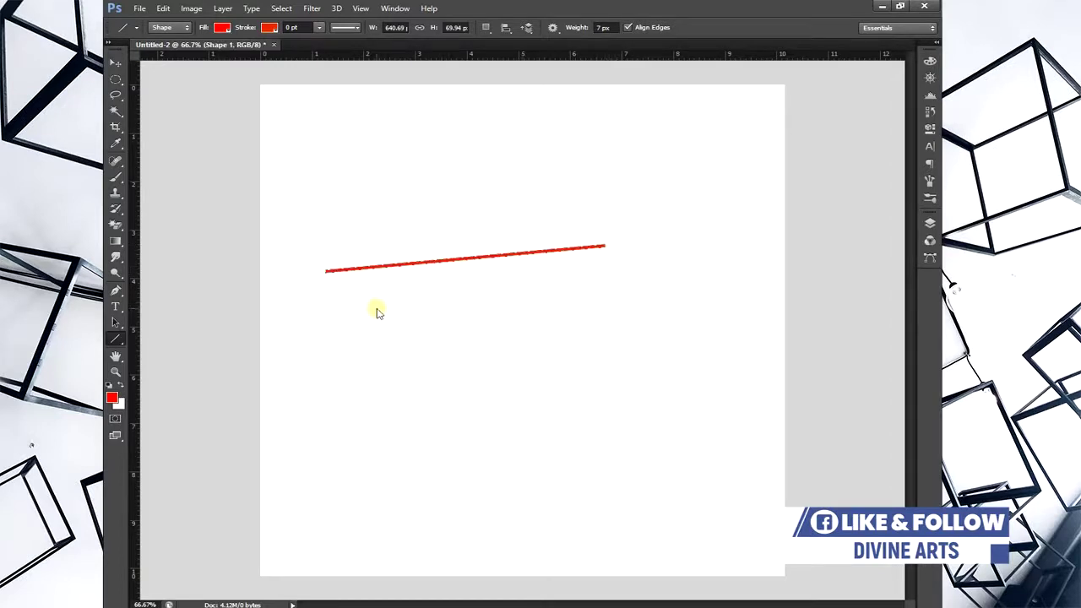
left_click_drag(332, 319, 736, 330)
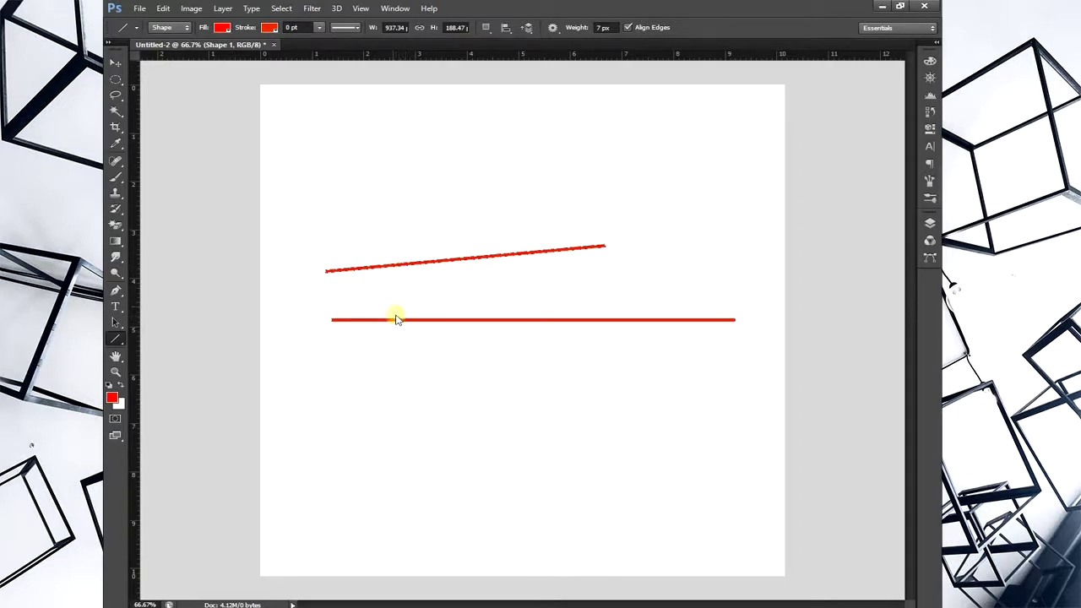
left_click(598, 29)
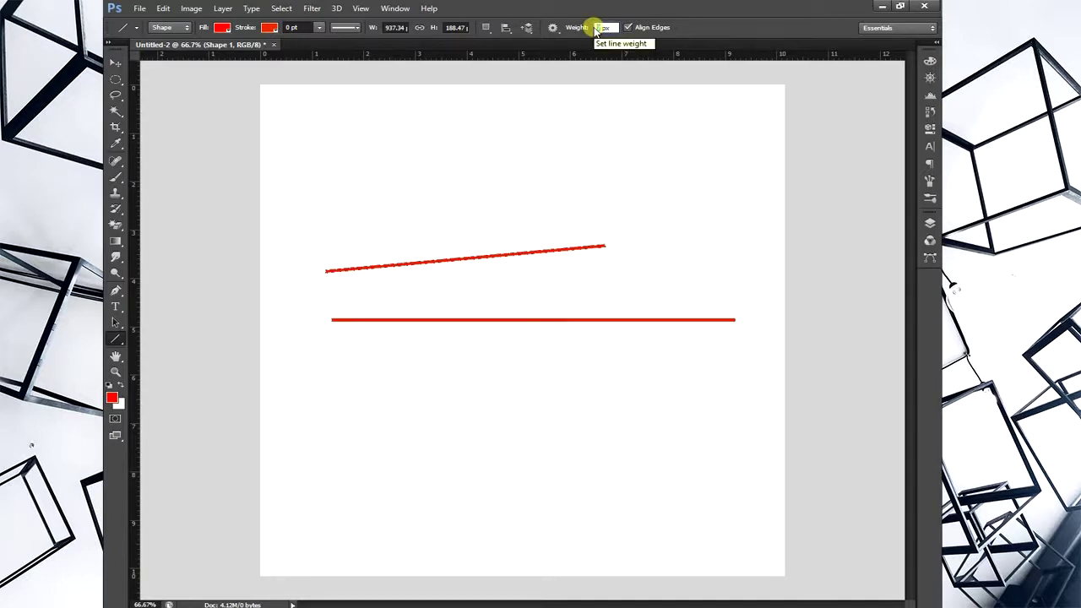
type("15")
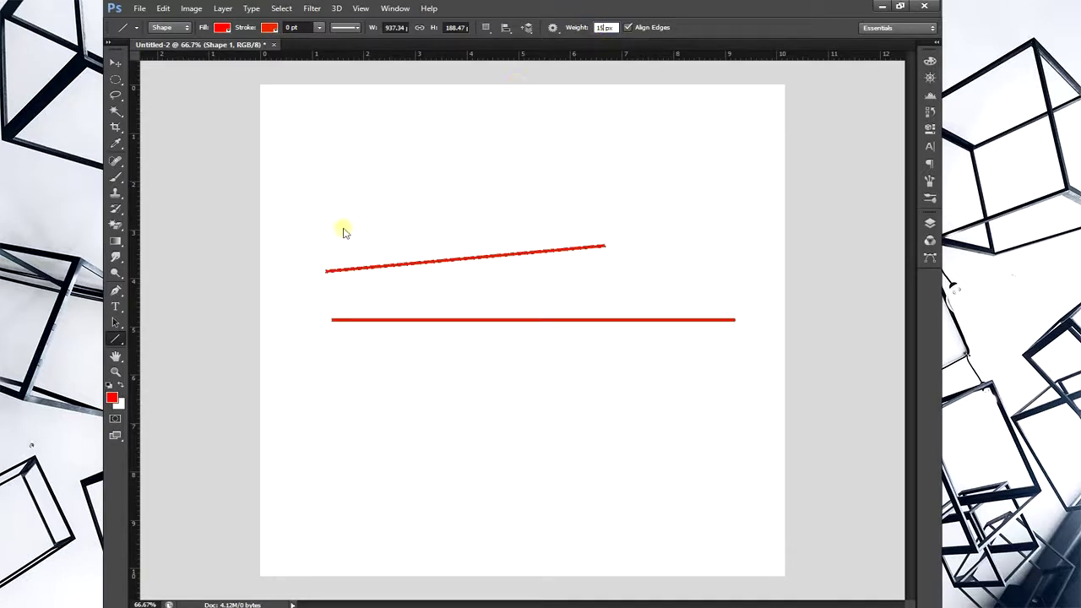
left_click_drag(330, 209, 759, 209)
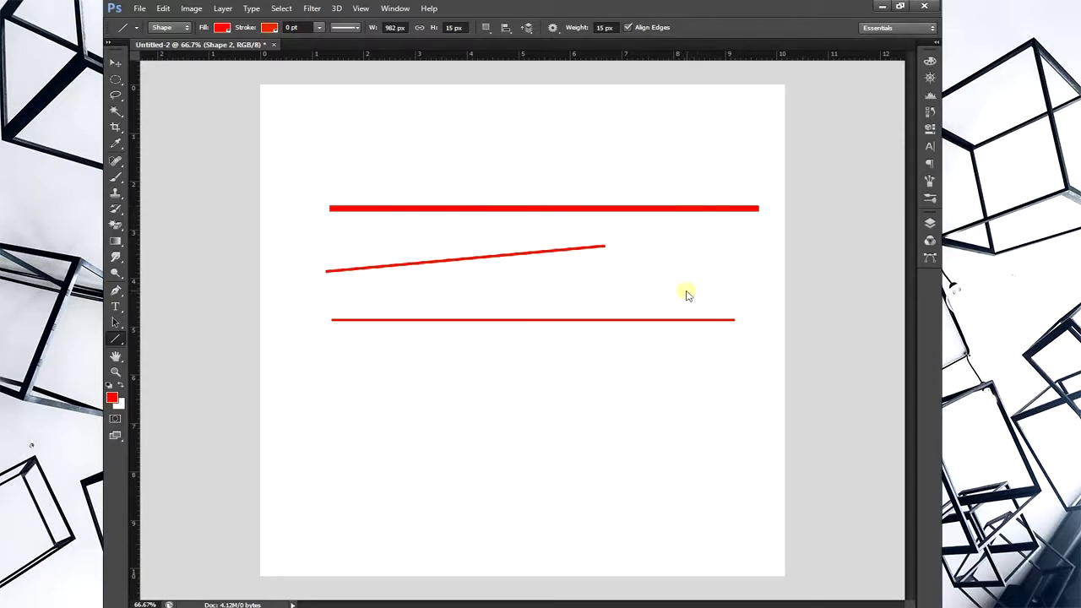
Step: Set the line weight to 1 px and draw a horizontal line about 806 px long below the others
left_click(605, 28)
left_click_drag(331, 393, 685, 395)
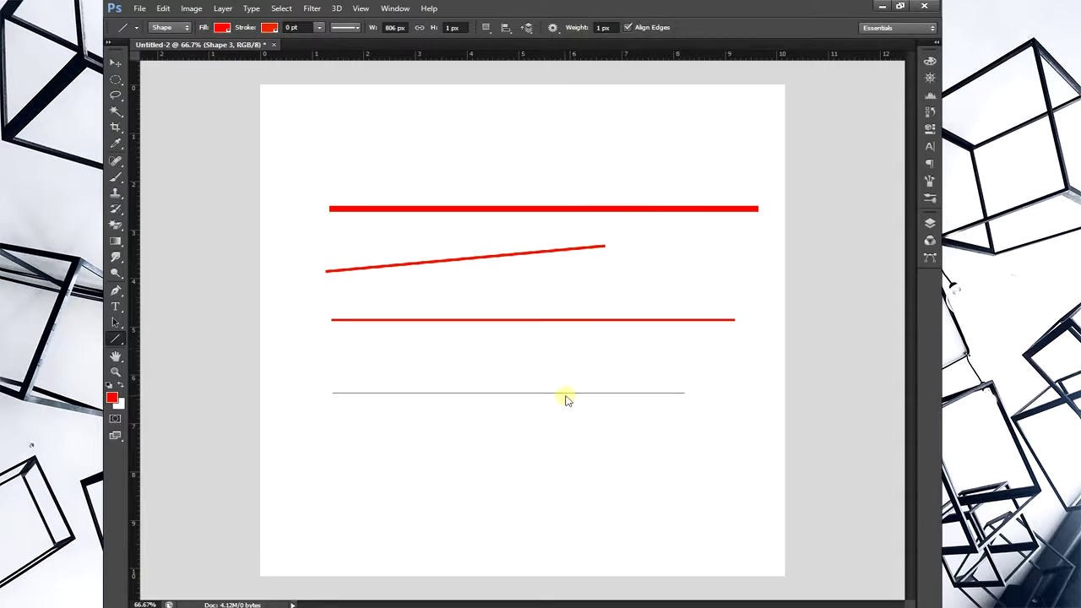
left_click(600, 31)
Step: Try stretching the 1 px line into a tall block with Free Transform, narrow it to about 42% width, and cancel the transform
left_click(163, 9)
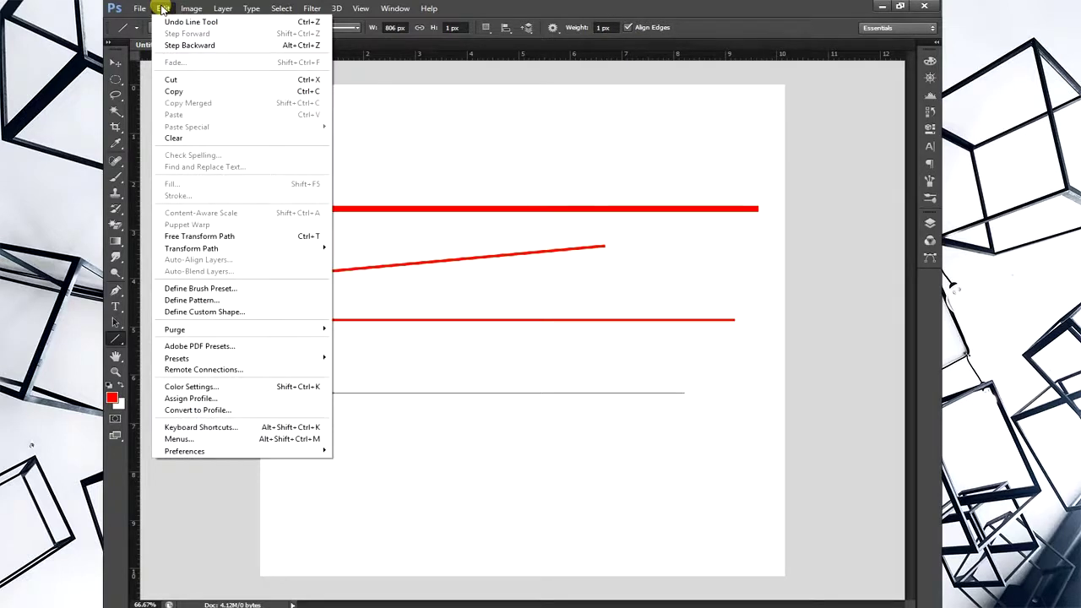
left_click(232, 238)
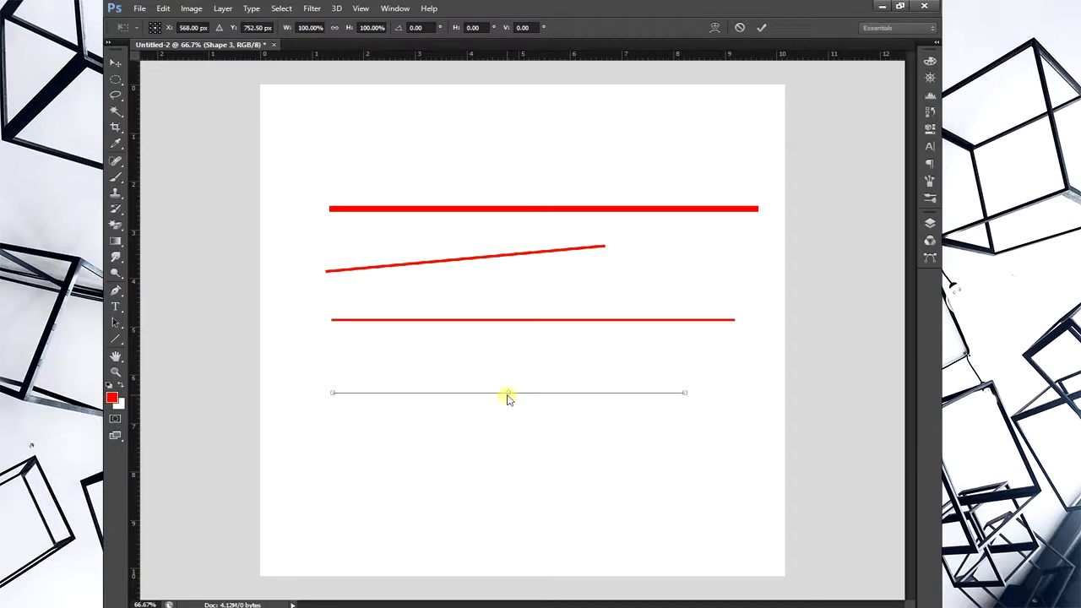
mouse_move(507, 396)
left_mouse_down()
mouse_move(509, 498)
mouse_move(523, 375)
mouse_move(507, 251)
mouse_move(504, 259)
left_mouse_up()
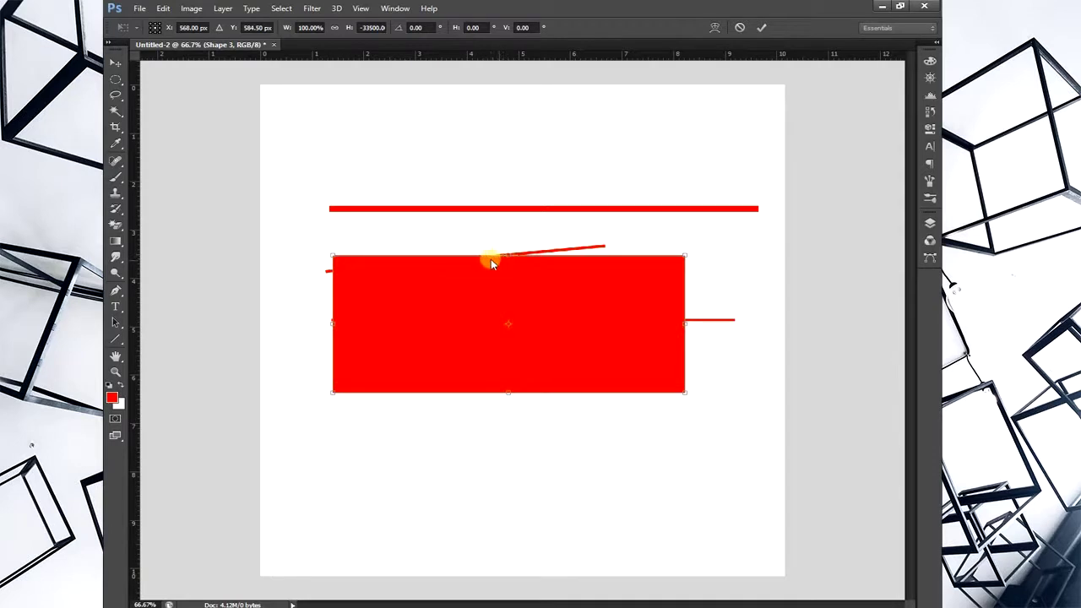
left_click_drag(685, 321, 482, 321)
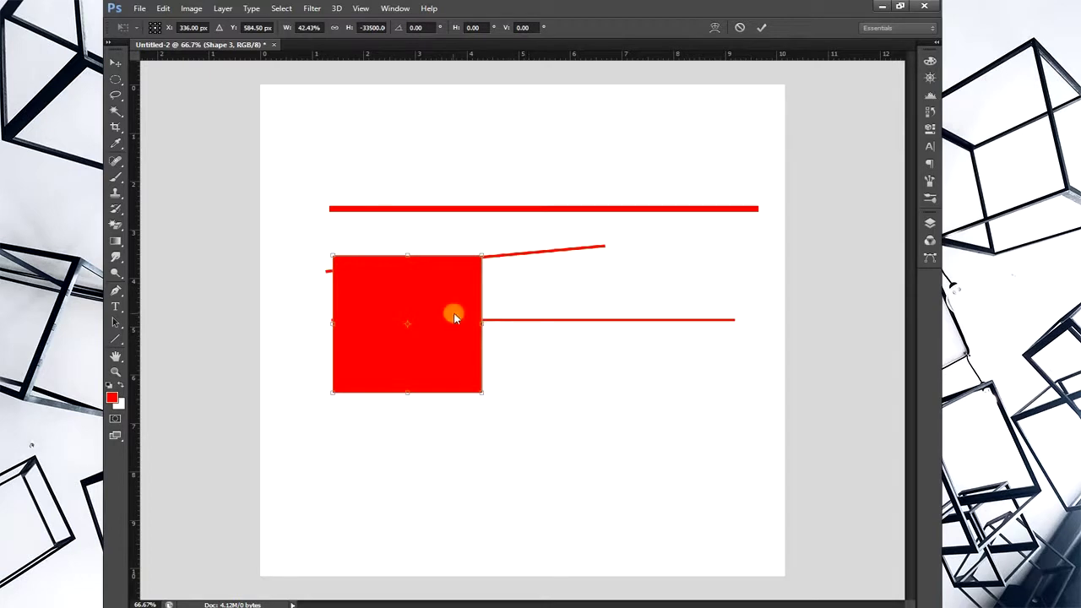
left_click(739, 27)
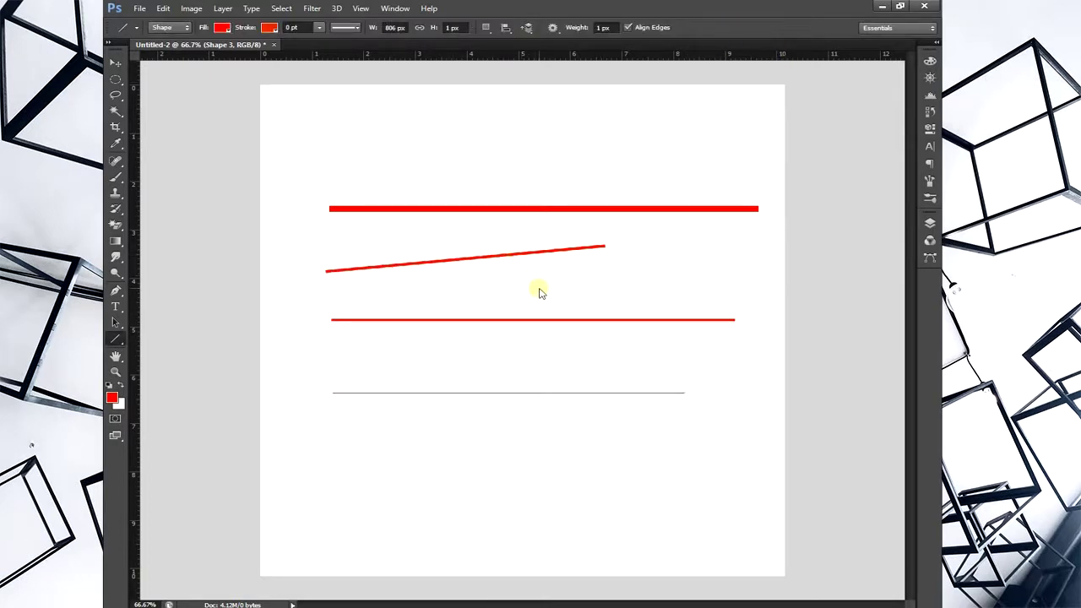
Step: Try Free Transform on the 1 px line again, stretching it upward into a shallower band, and cancel the transform
key("ctrl+t")
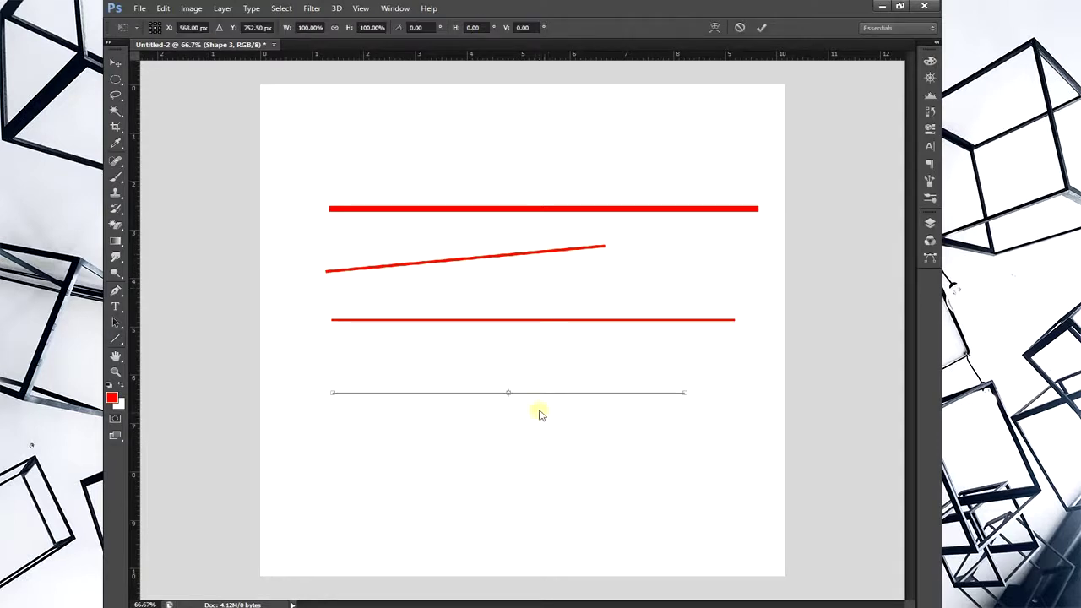
left_click_drag(509, 392, 519, 349)
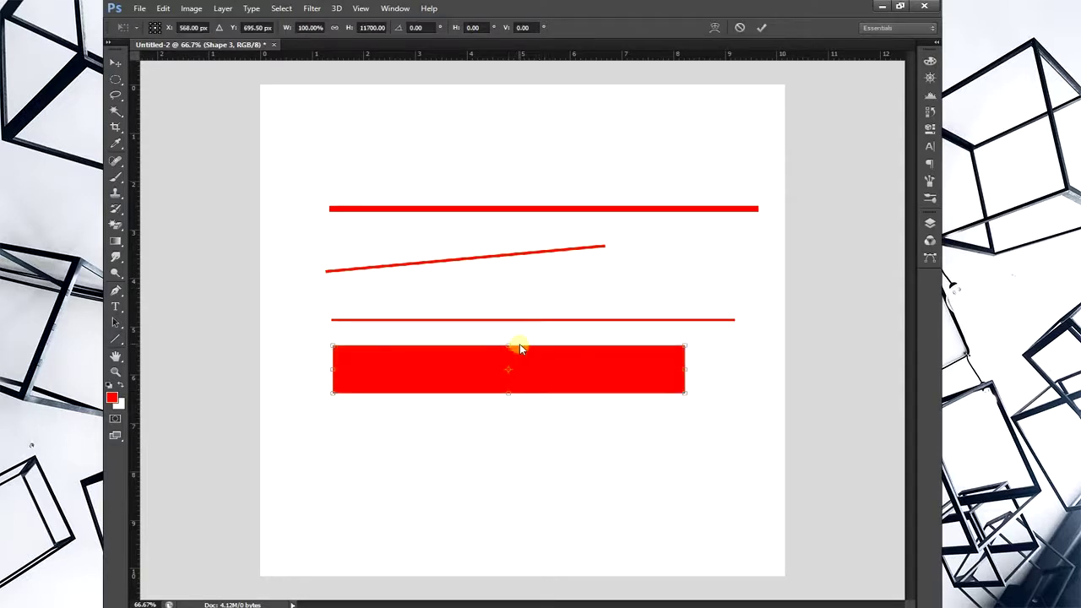
left_click(738, 29)
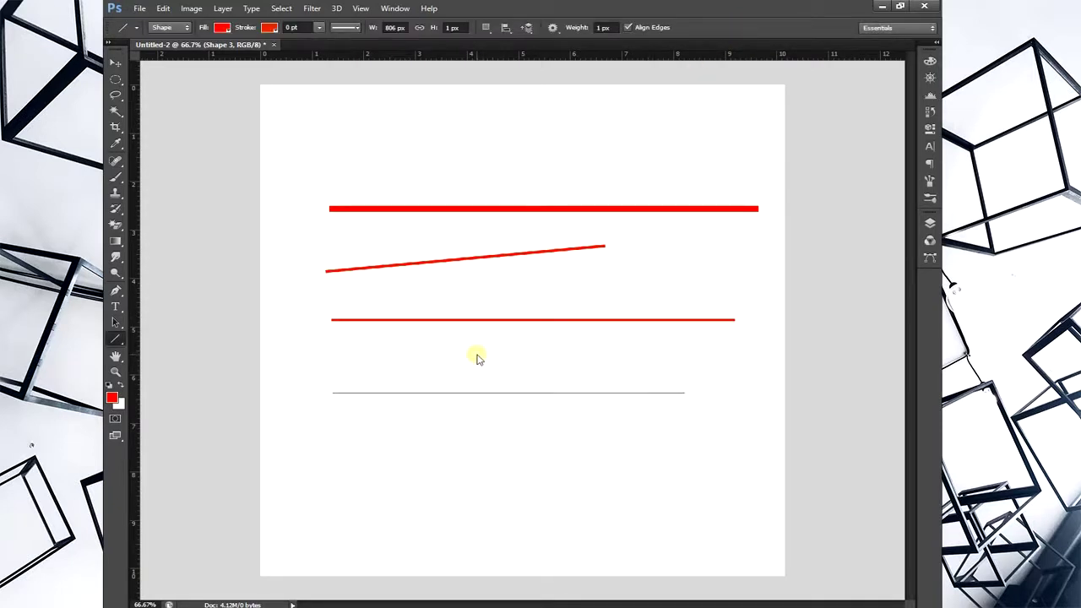
Step: Undo all four drawn lines to leave the canvas empty
key("ctrl+alt+z")
key("ctrl+alt+z")
key("ctrl+alt+z")
key("ctrl+alt+z")
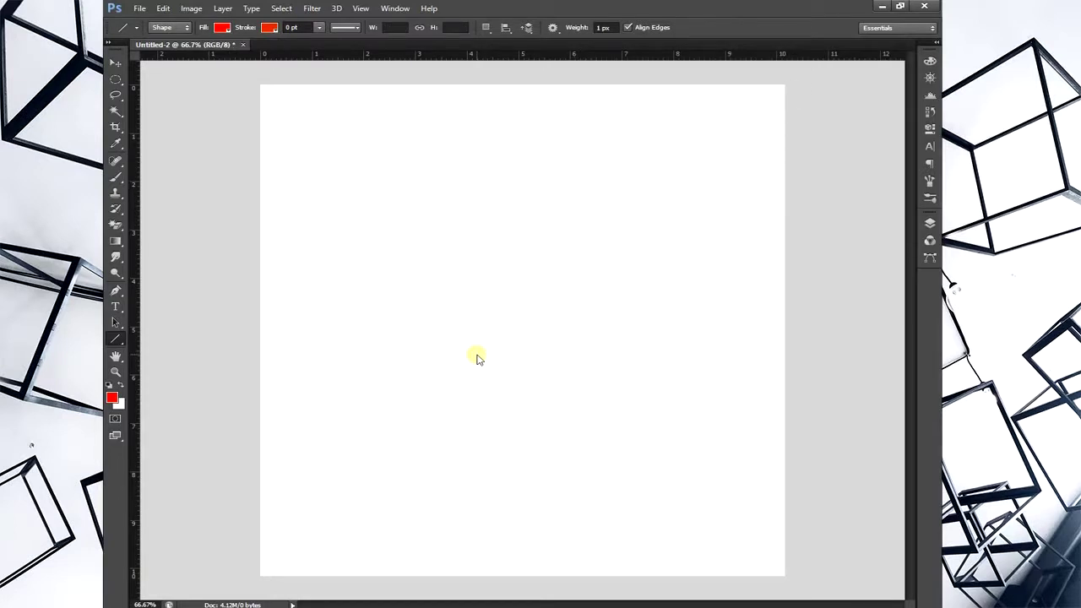
Step: Draw a cat custom shape about 391 × 680 px in the middle of the canvas
right_click(114, 338)
left_click(164, 395)
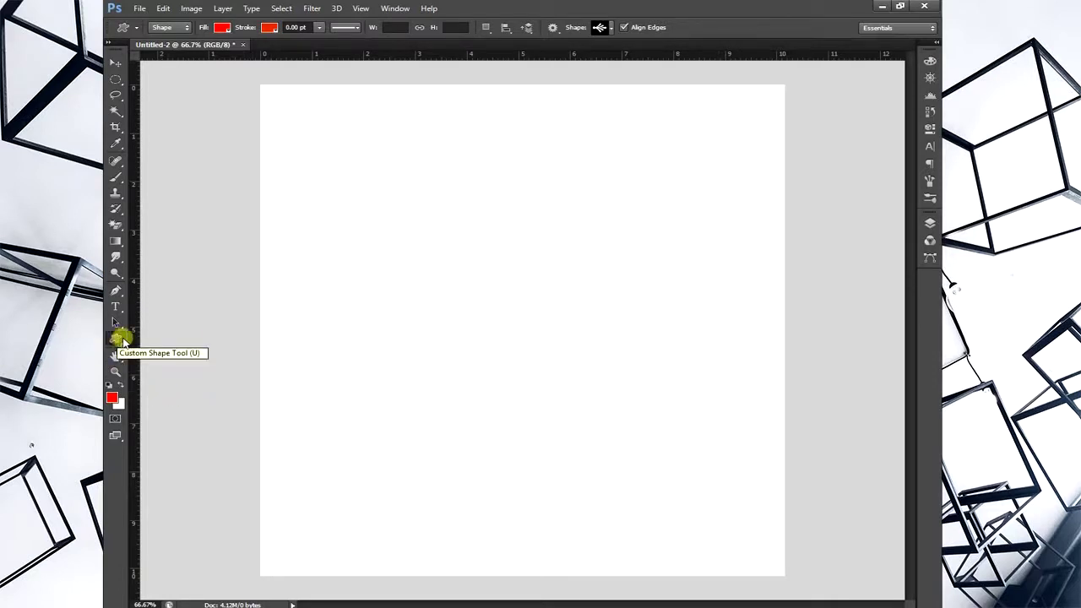
left_click(611, 30)
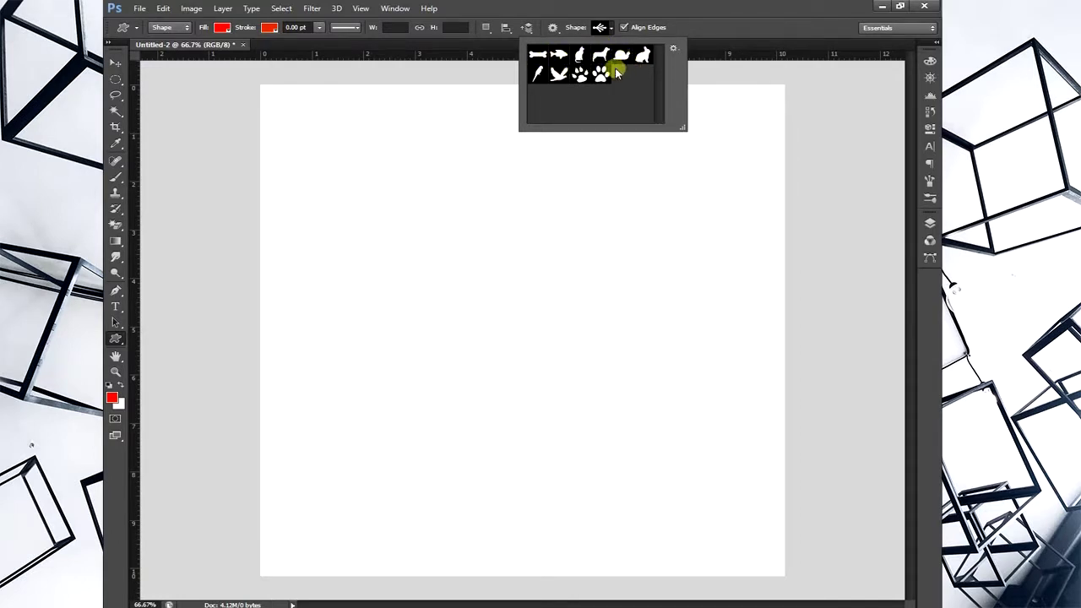
left_click(579, 56)
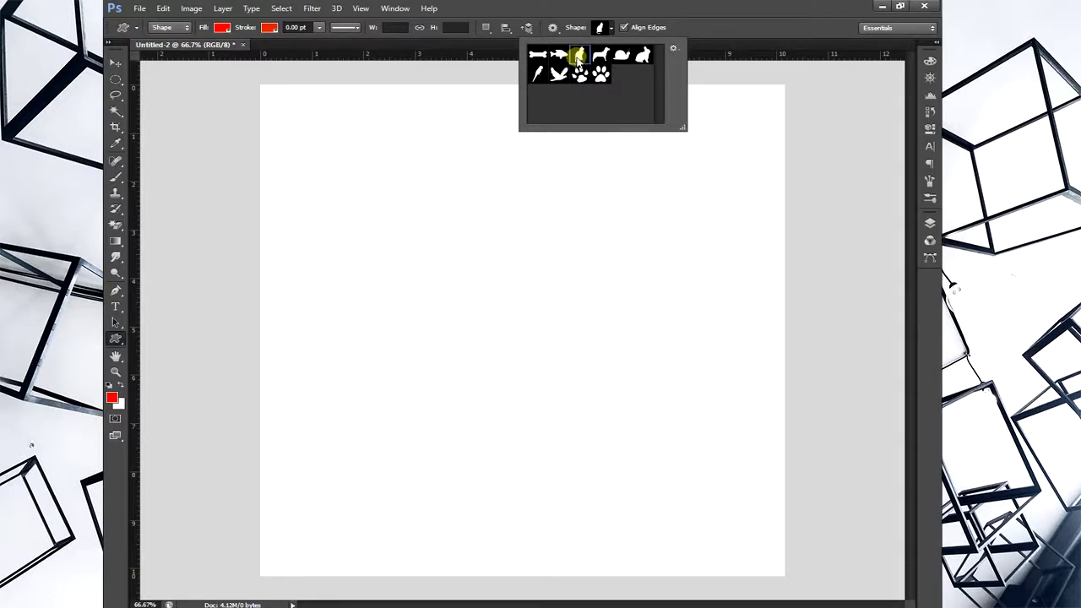
key("Return")
left_click_drag(418, 187, 589, 467)
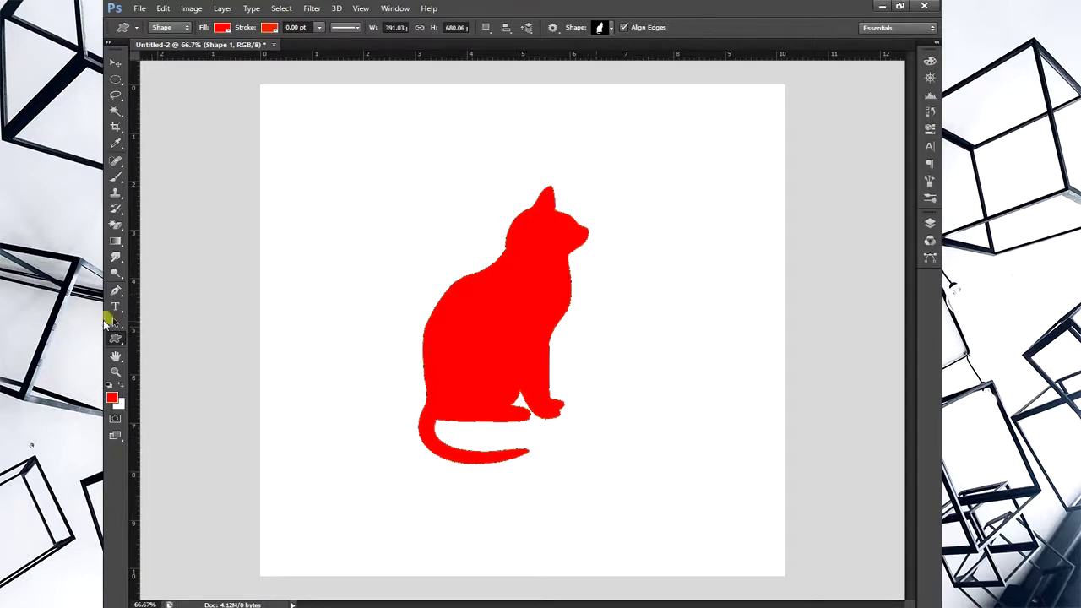
Step: Draw a small ellipse about 22 × 23 px on the cat's head as its eye and fill it white
left_click(116, 343)
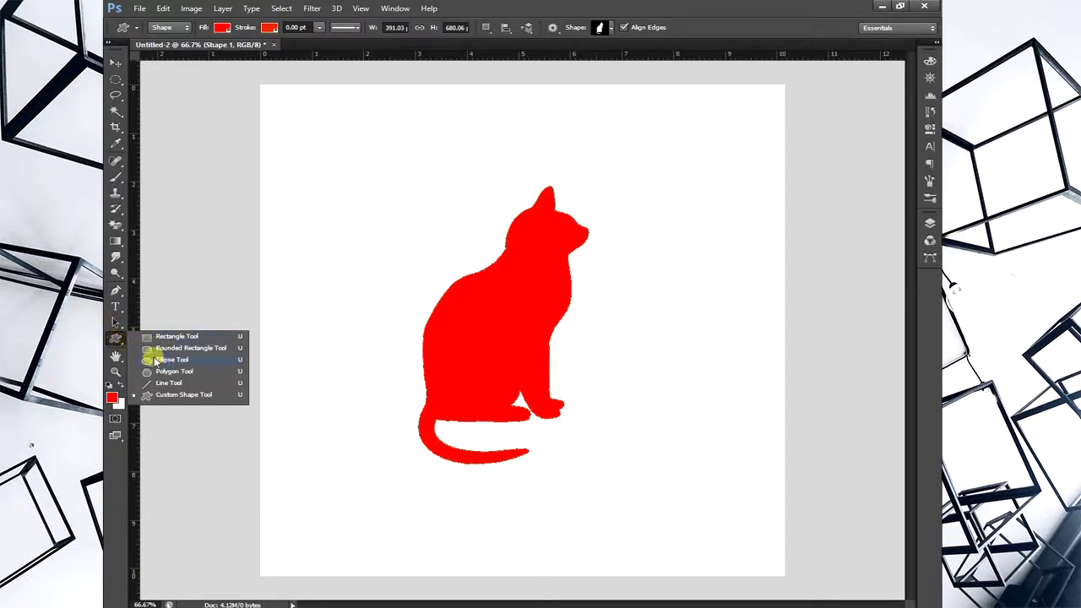
left_click(156, 360)
left_click(527, 234)
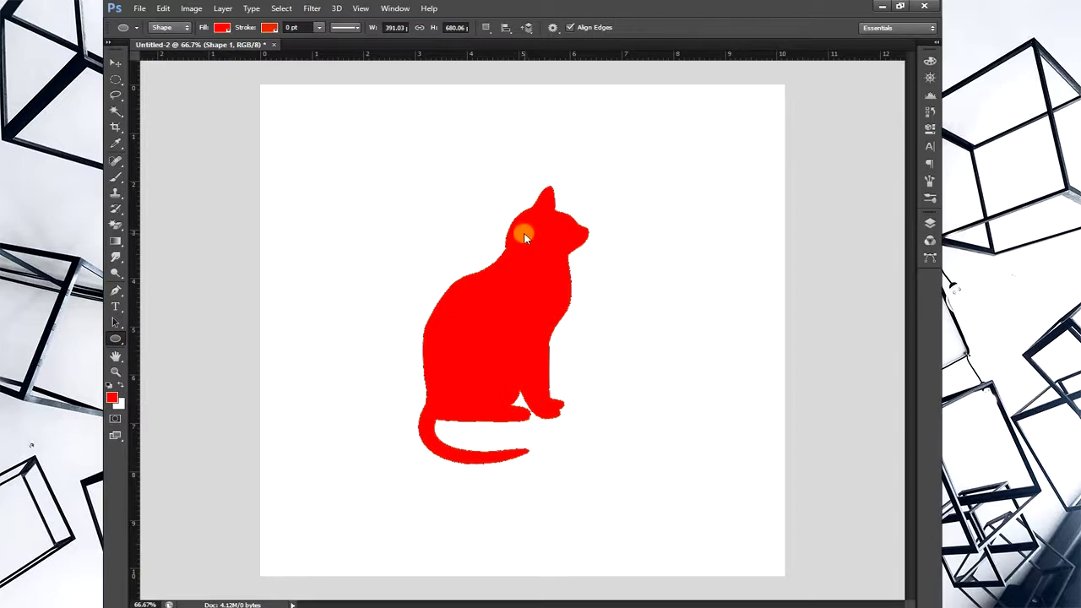
left_click_drag(553, 219, 564, 227)
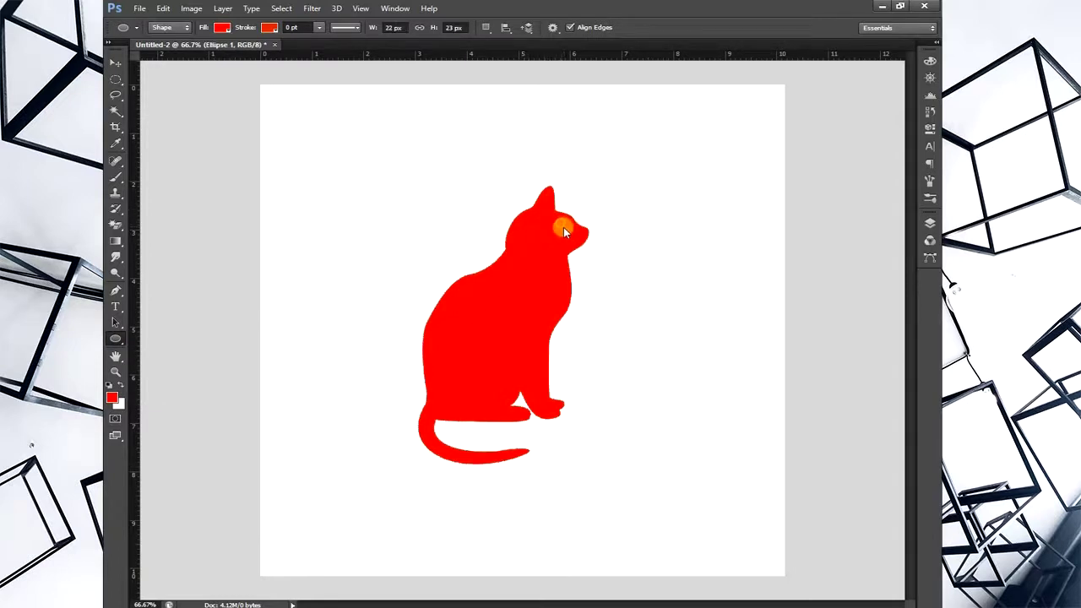
left_click(219, 28)
left_click(199, 87)
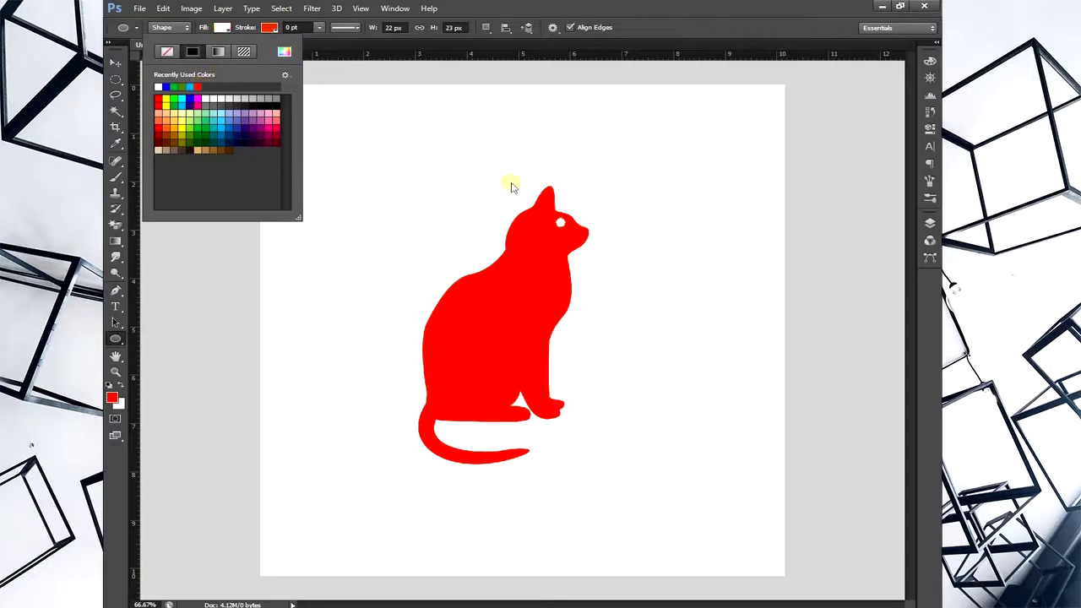
left_click(579, 174)
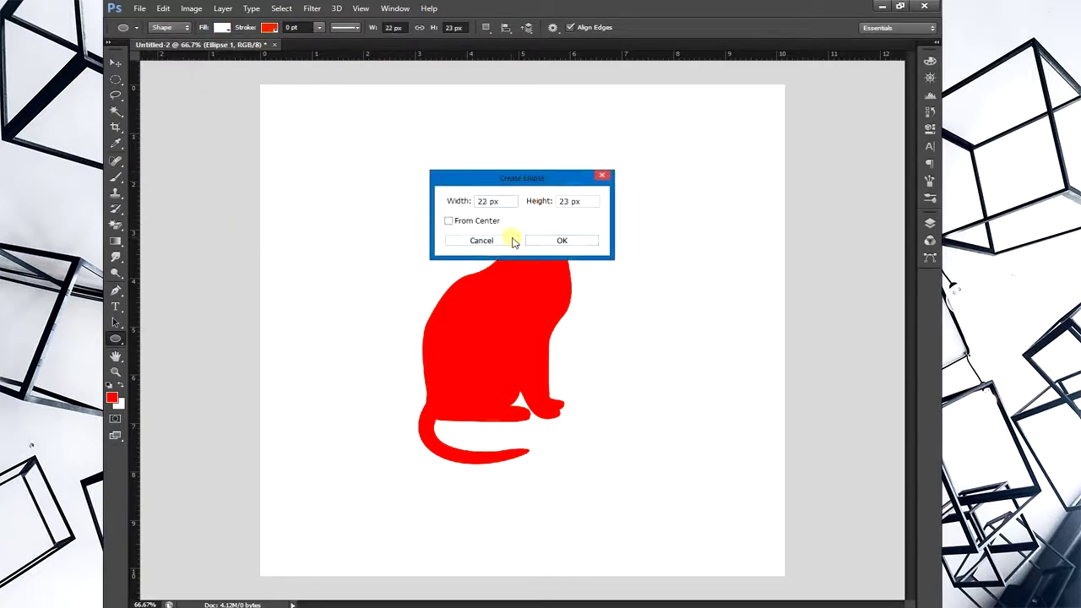
left_click(511, 240)
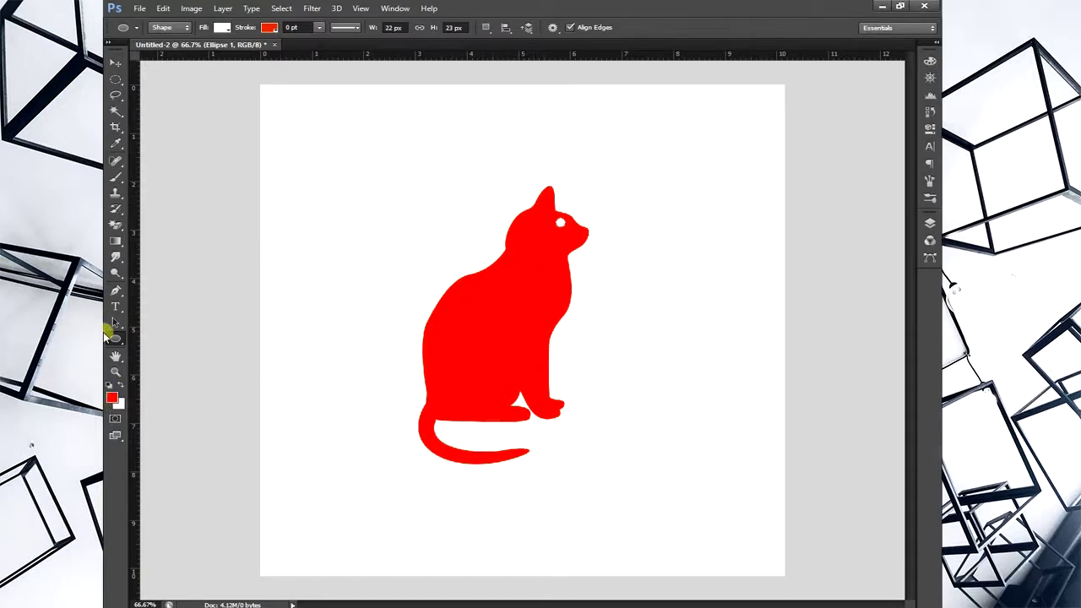
Step: Switch to the Custom Shape tool and replace the available shapes with the Arrows set
left_click_drag(116, 338, 173, 394)
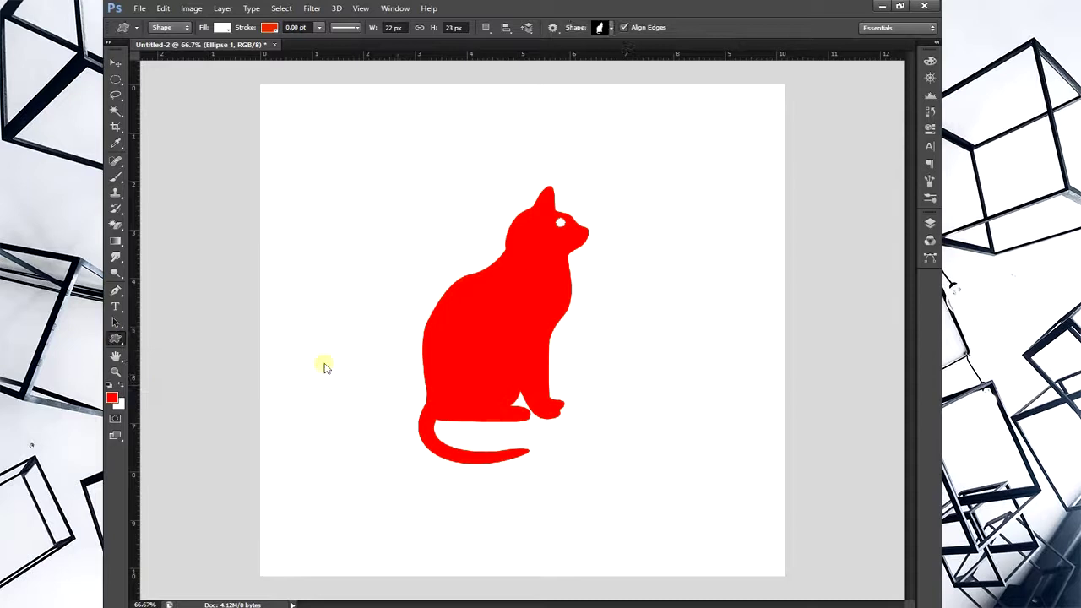
left_click(610, 28)
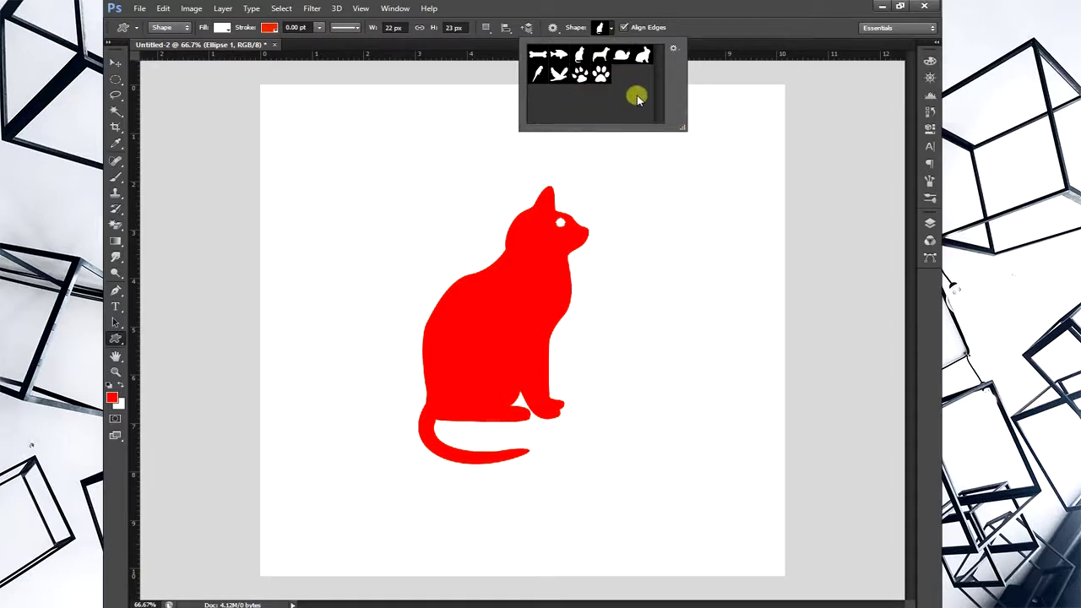
left_click(673, 50)
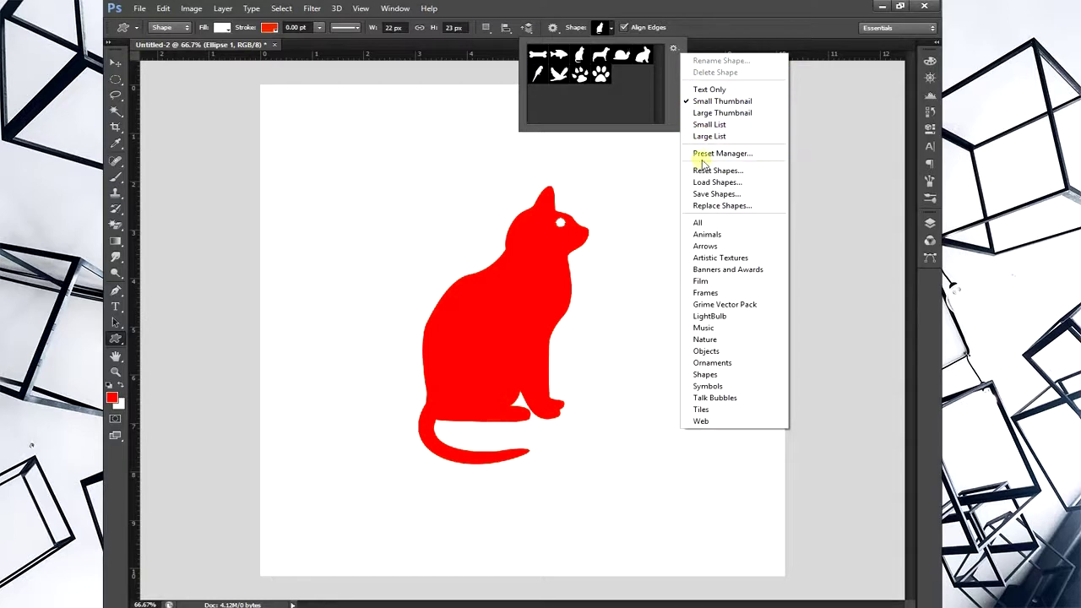
left_click(706, 246)
left_click(464, 234)
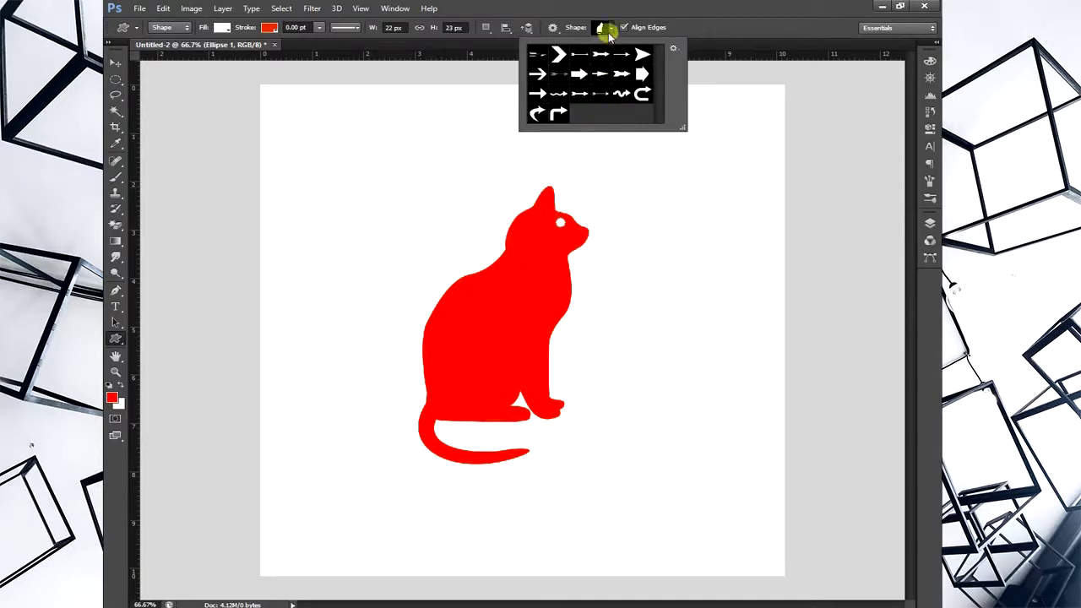
Step: Replace the available custom shapes with the complete All set
left_click(673, 47)
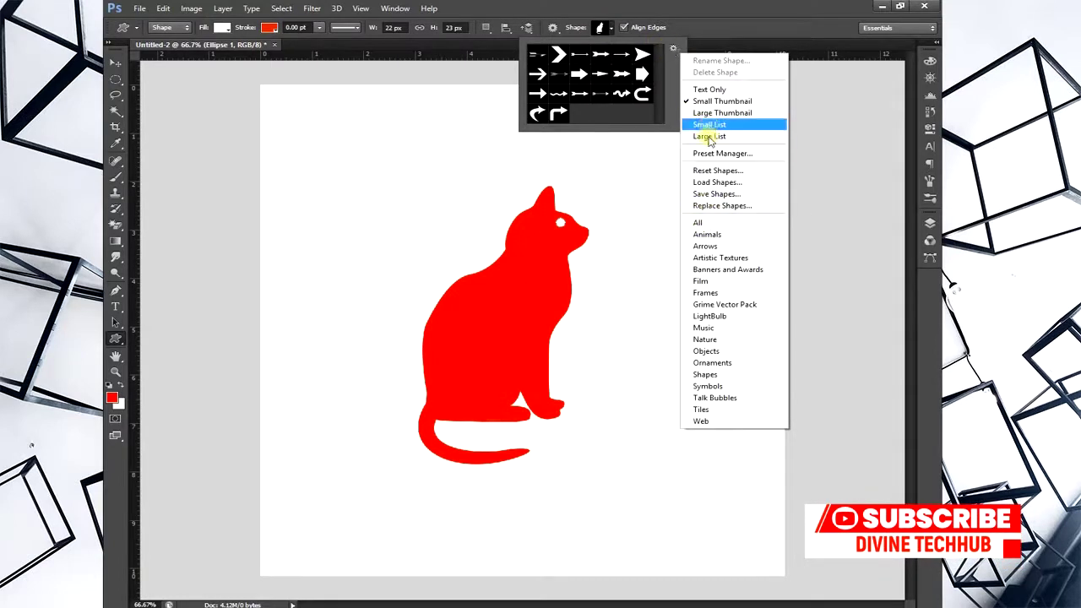
left_click(705, 223)
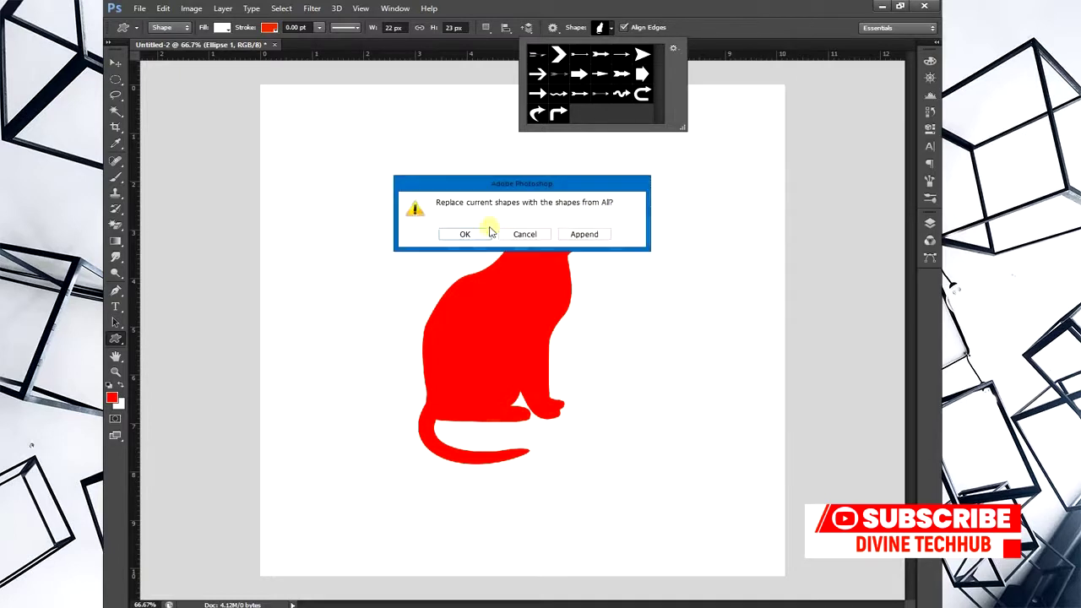
left_click(479, 237)
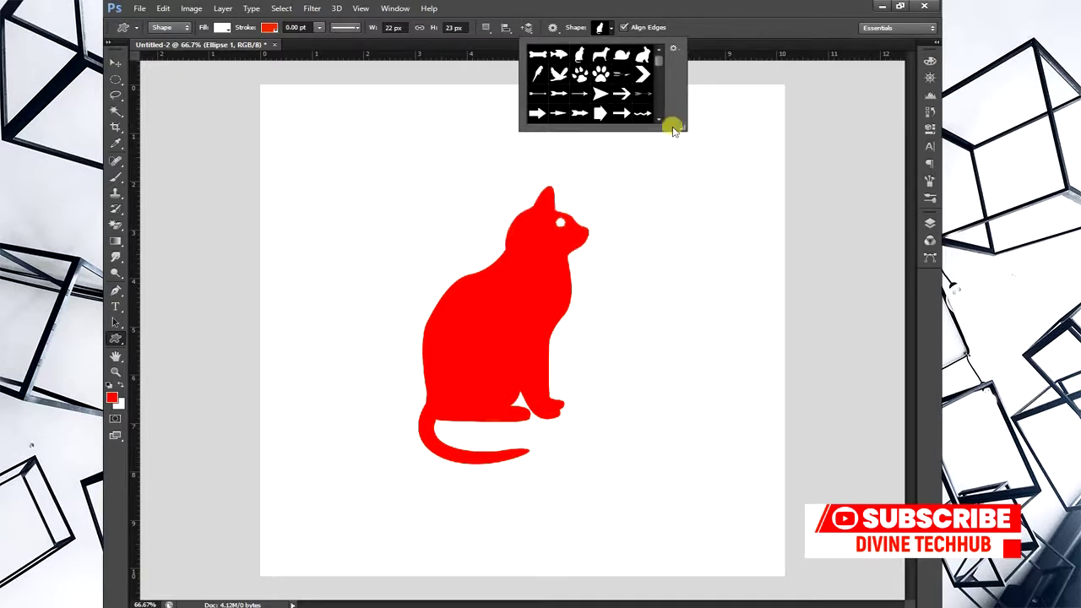
Step: Enlarge the custom shape picker and look through the full range of loaded shapes
left_click_drag(684, 134, 789, 545)
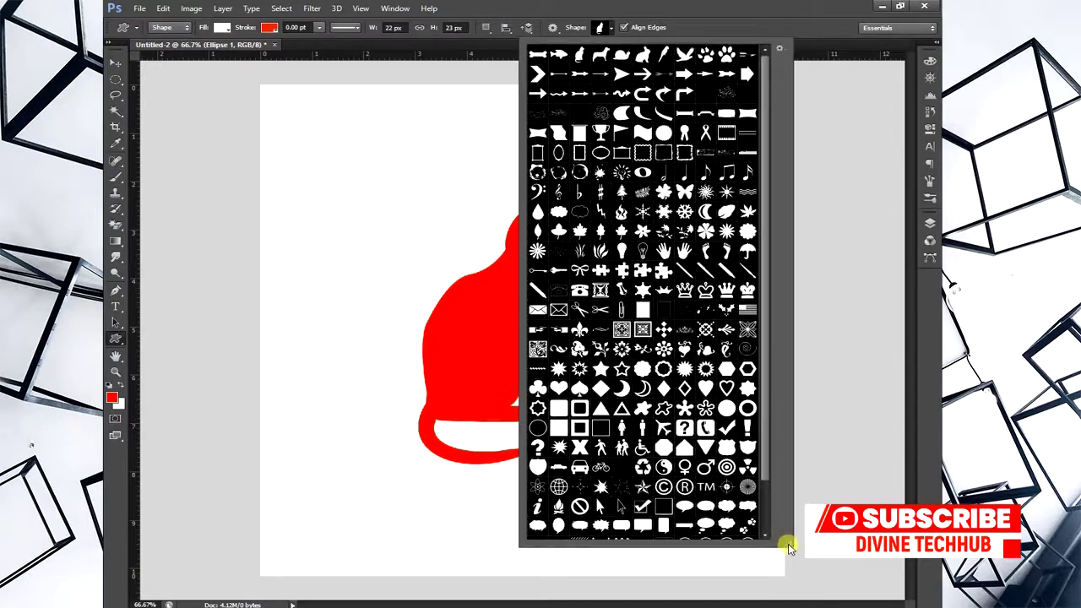
scroll(643, 230, "down", 1)
scroll(646, 226, "up", 3)
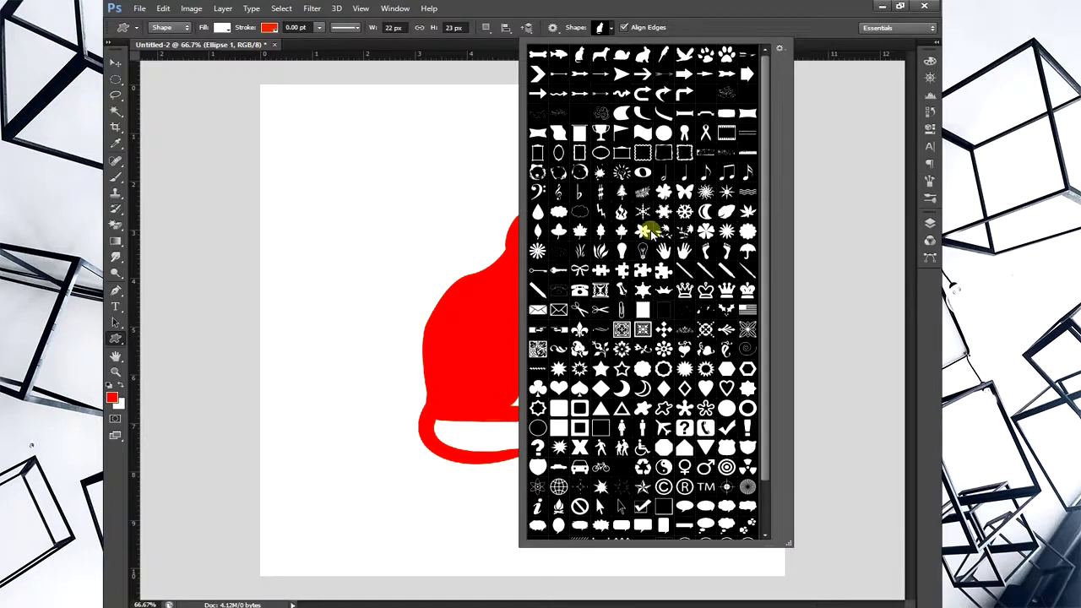
scroll(651, 234, "down", 3)
scroll(655, 245, "up", 1)
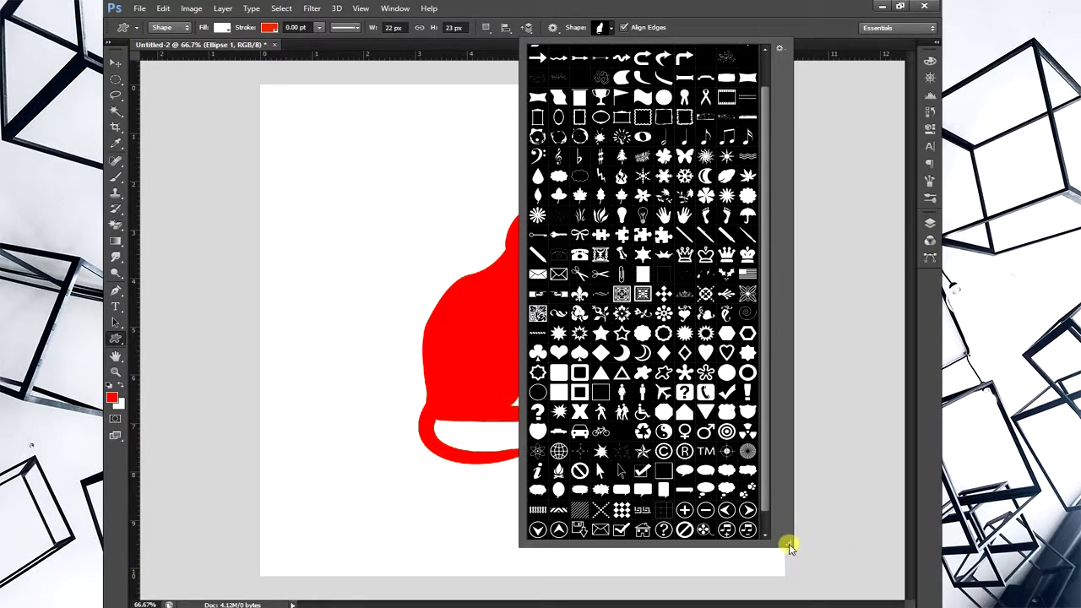
mouse_move(789, 544)
left_mouse_down()
mouse_move(820, 572)
mouse_move(805, 547)
left_mouse_up()
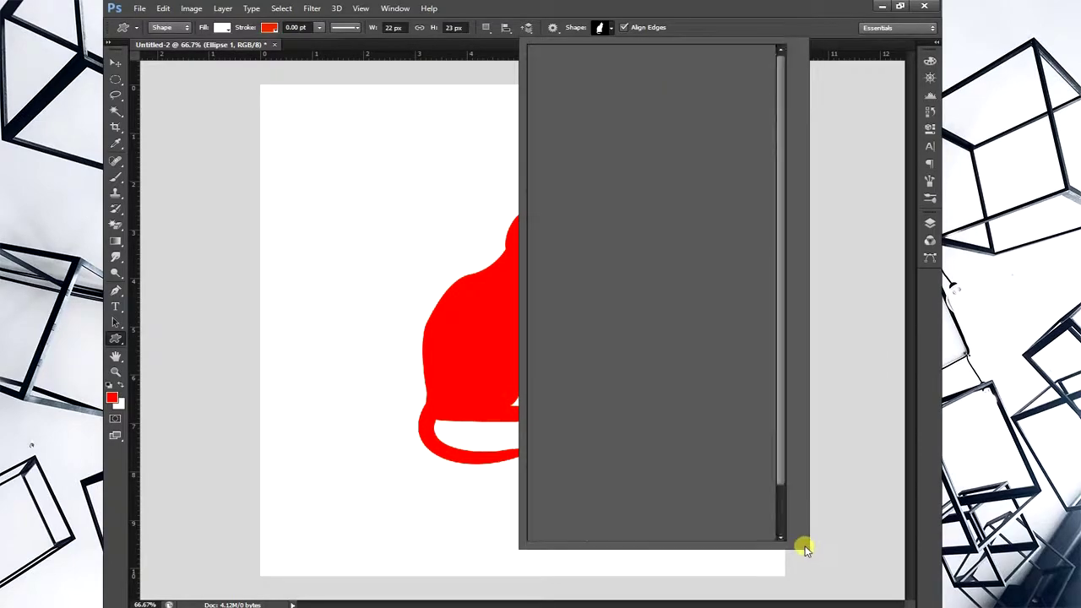
scroll(743, 298, "down", 2)
scroll(742, 311, "up", 2)
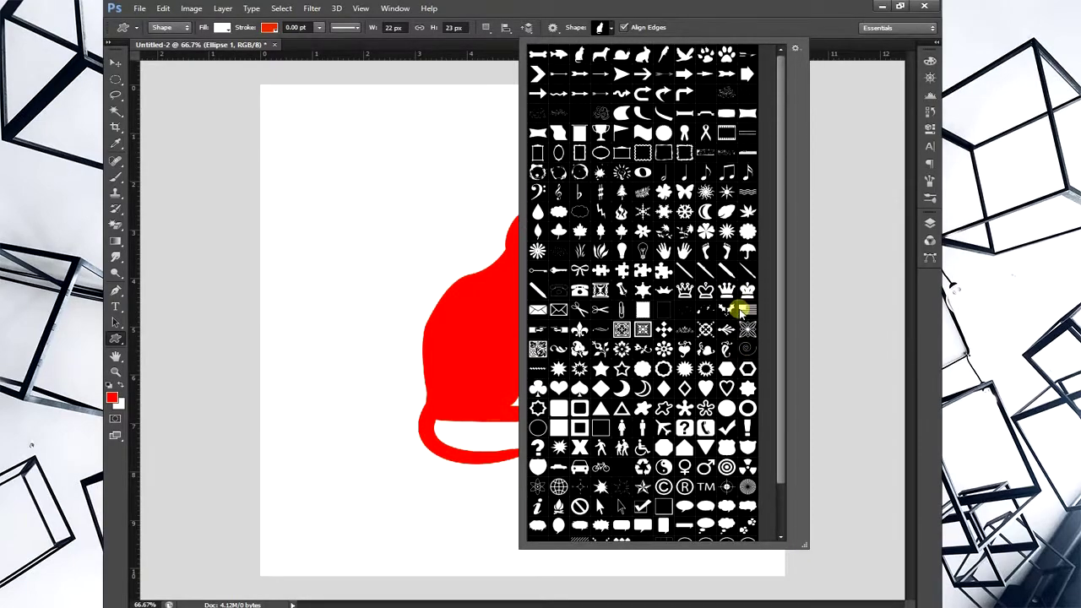
Step: Draw a trophy custom shape about 176 × 284 px above and beside the cat's back and fill it dark olive
left_click(599, 133)
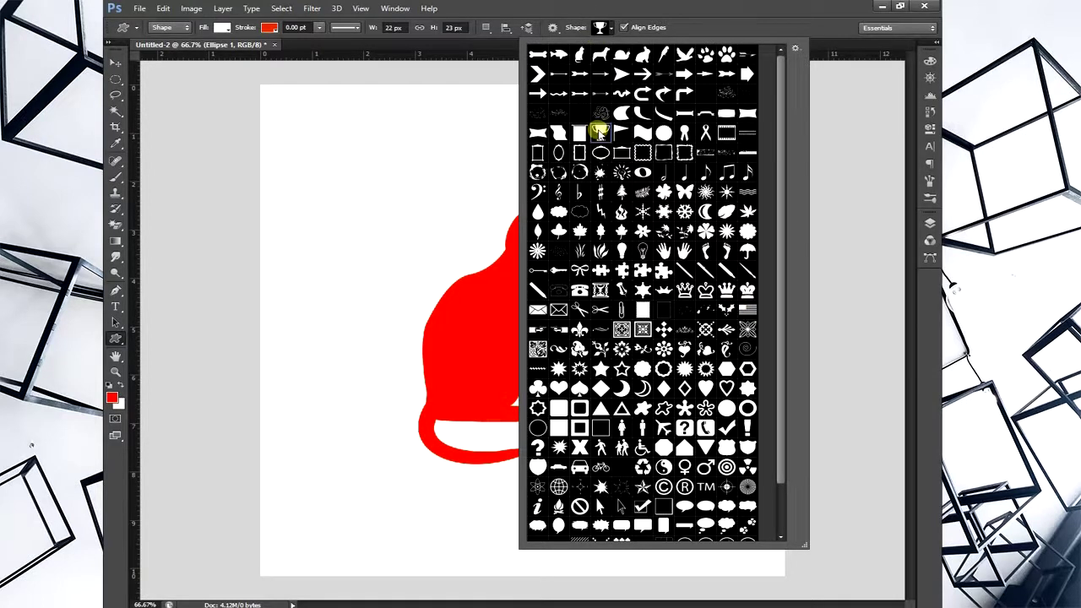
left_click(599, 133)
left_click_drag(332, 129, 408, 246)
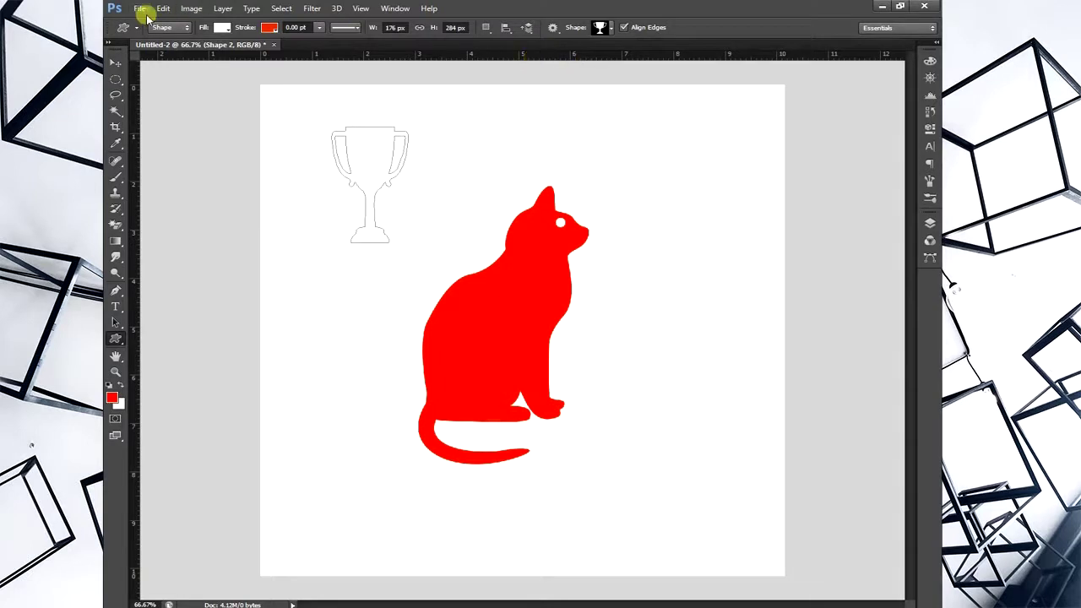
left_click(221, 27)
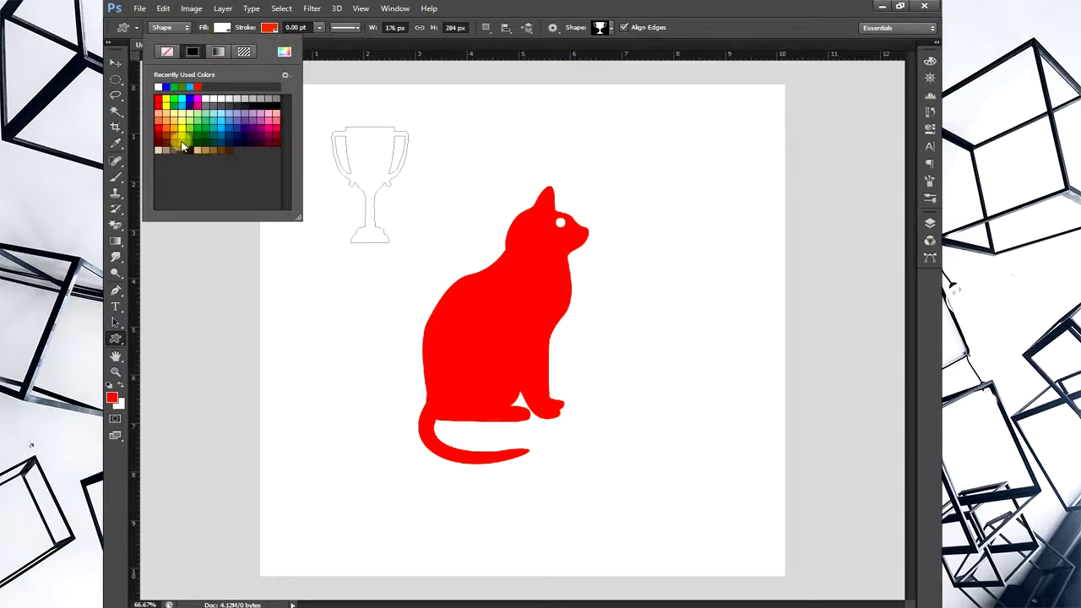
left_click(183, 142)
left_click(559, 149)
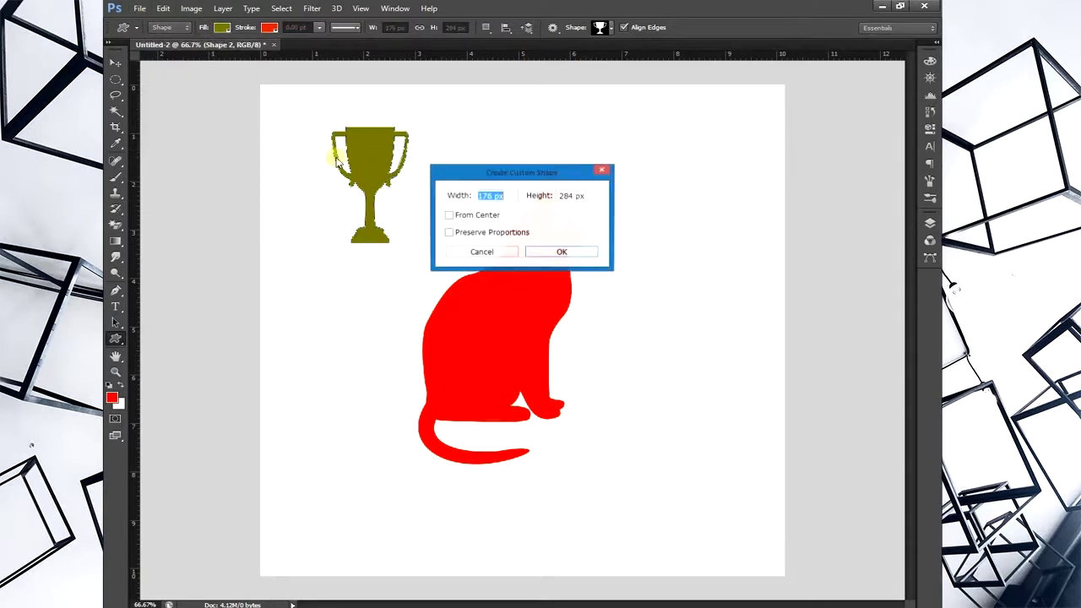
left_click(460, 251)
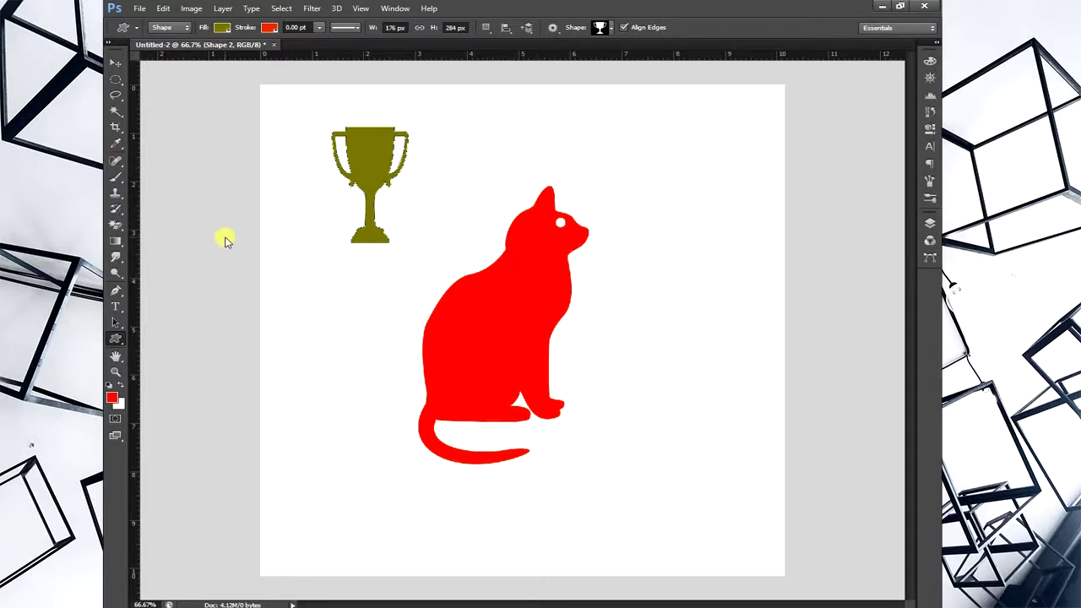
Step: Undo the trophy shape and the cat's eye ellipse so that only the red cat is left
key("ctrl+z")
key("ctrl+z")
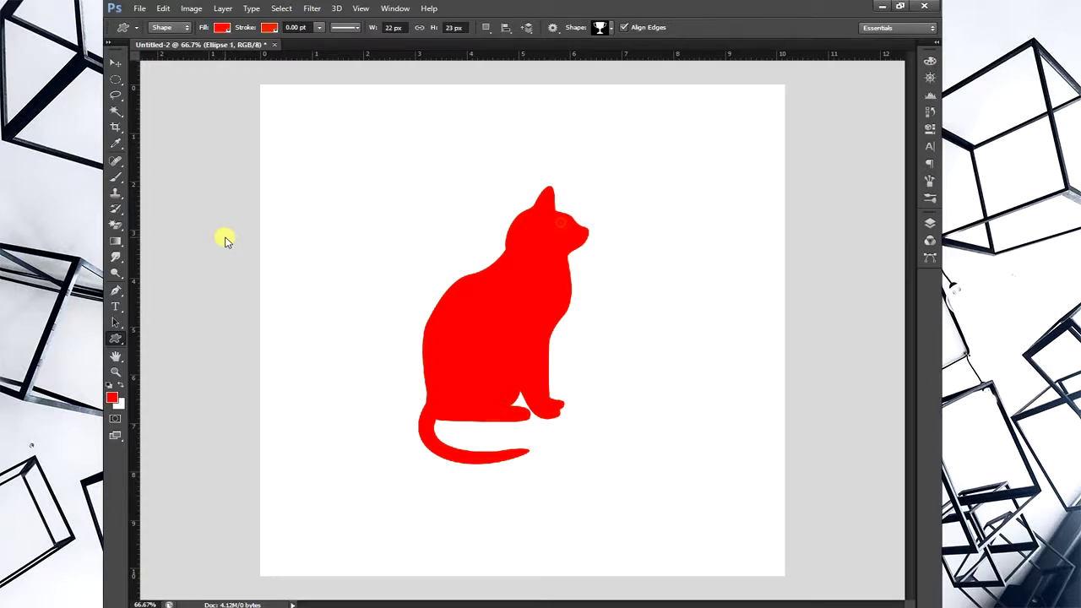
key("ctrl+alt+z")
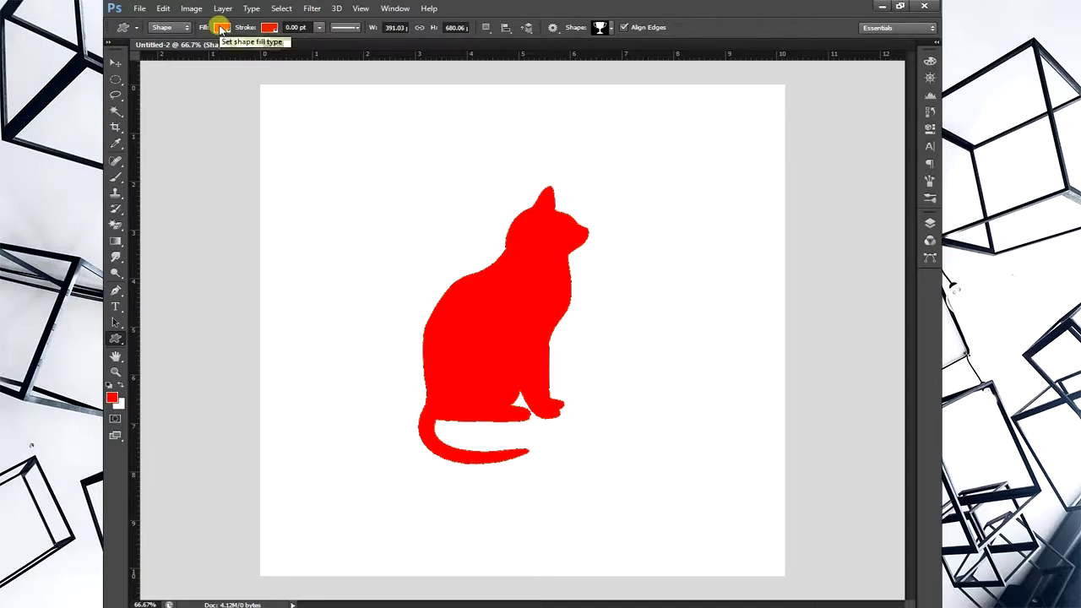
Step: Remove the cat's fill completely and switch it back to a solid color
left_click(222, 27)
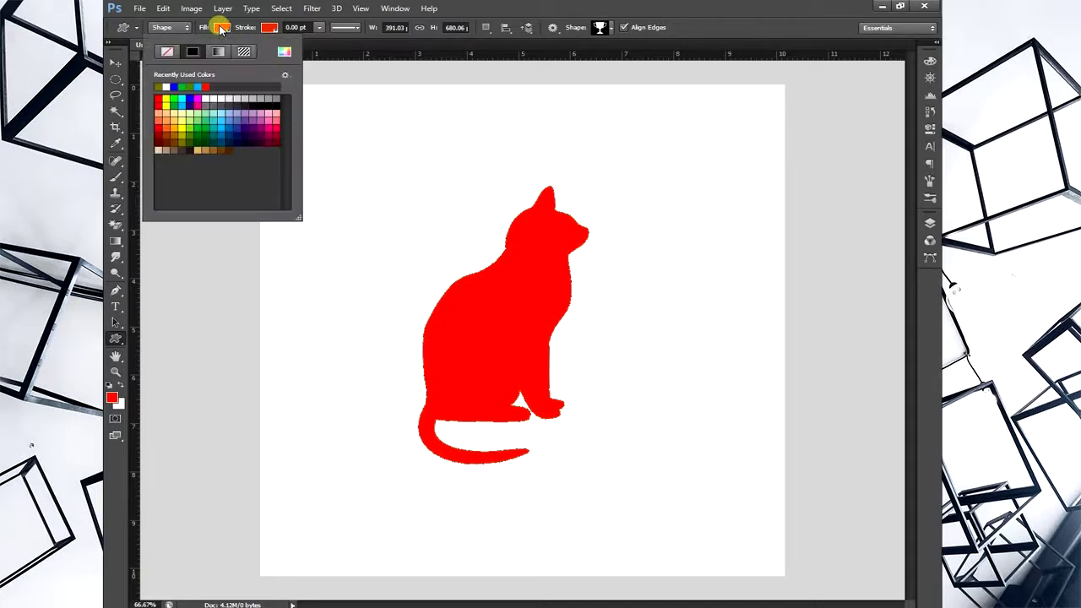
left_click(167, 52)
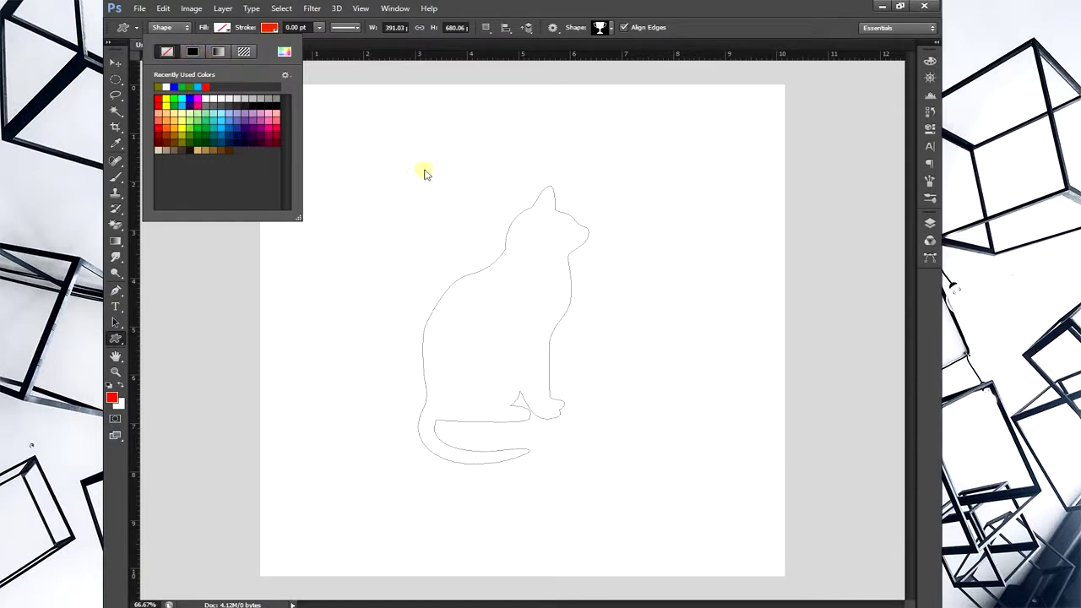
left_click(192, 53)
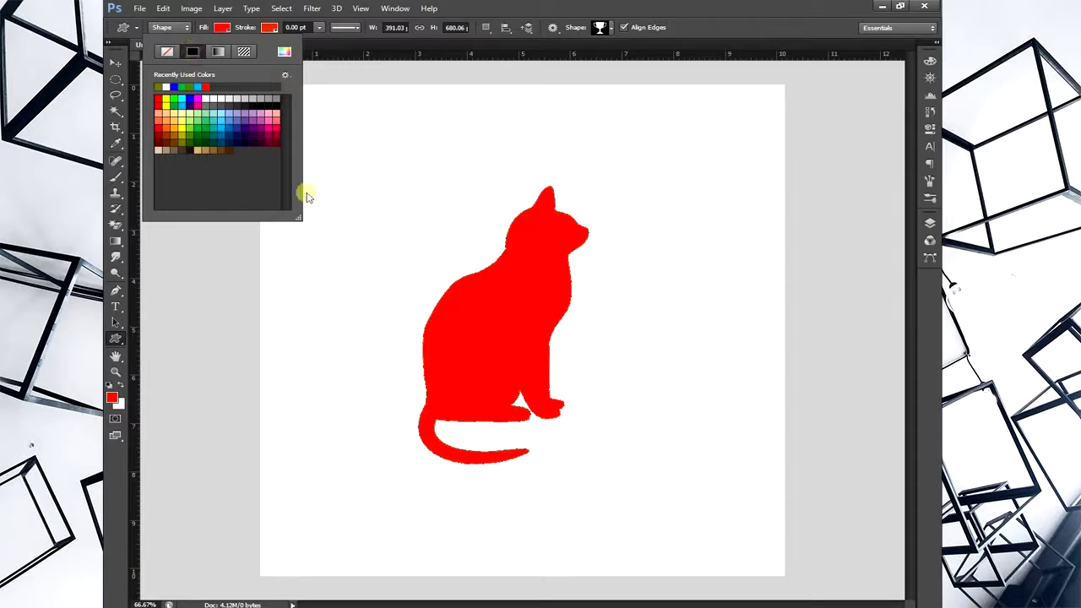
Step: Try solid dark purple, blue, dark yellow and green fills on the cat
left_click(245, 135)
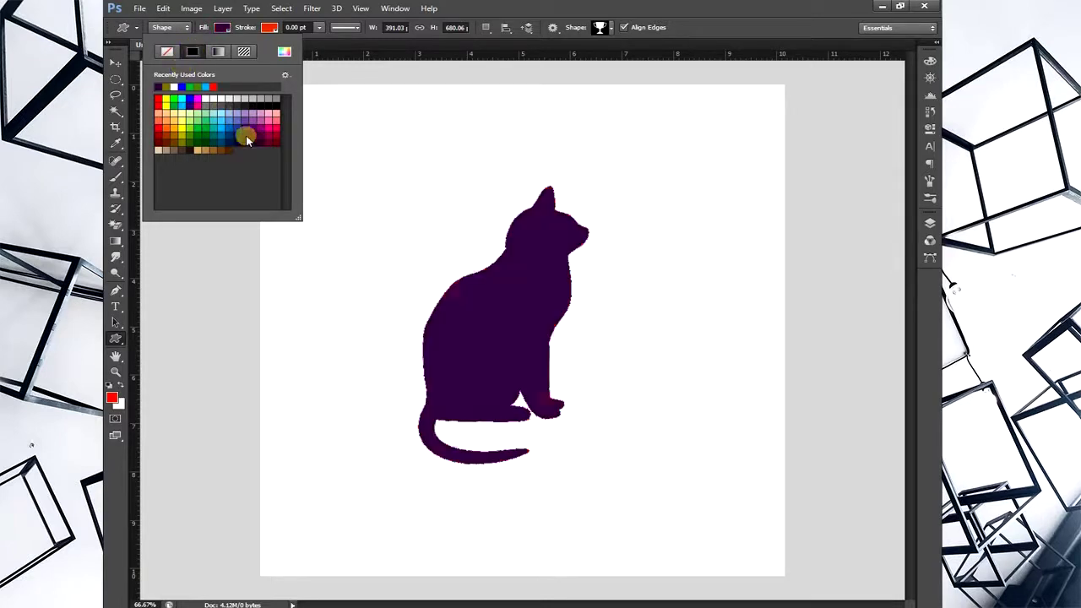
left_click(221, 135)
left_click(182, 136)
left_click(205, 129)
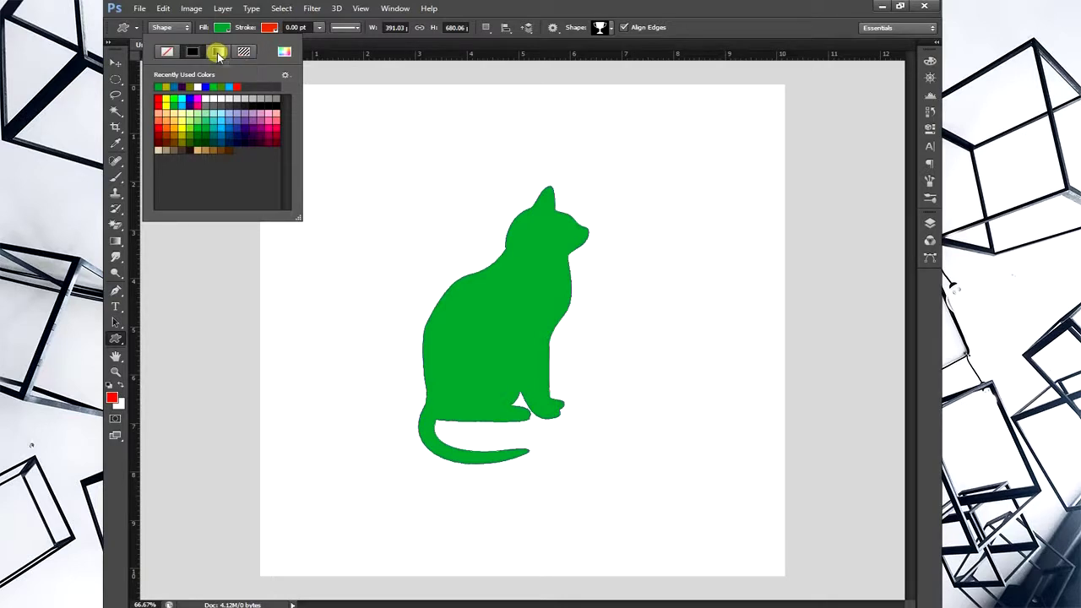
Step: Try several gradient fills on the cat, including black-to-white, copper, orange-to-yellow, black-to-brown and light green to pale blue
left_click(217, 53)
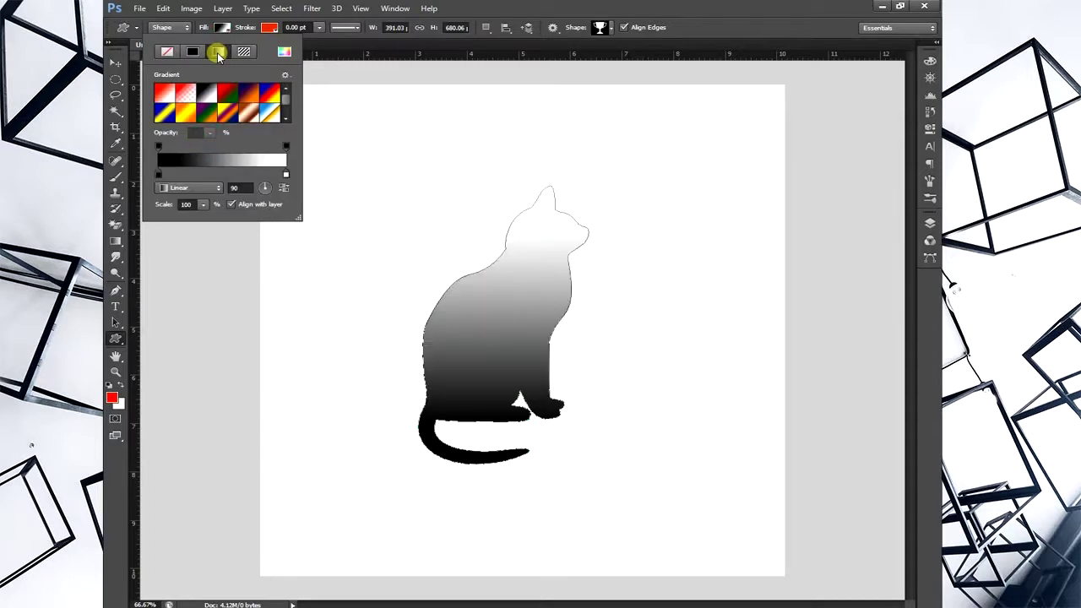
left_click(252, 103)
left_click(250, 111)
scroll(250, 111, "down", 2)
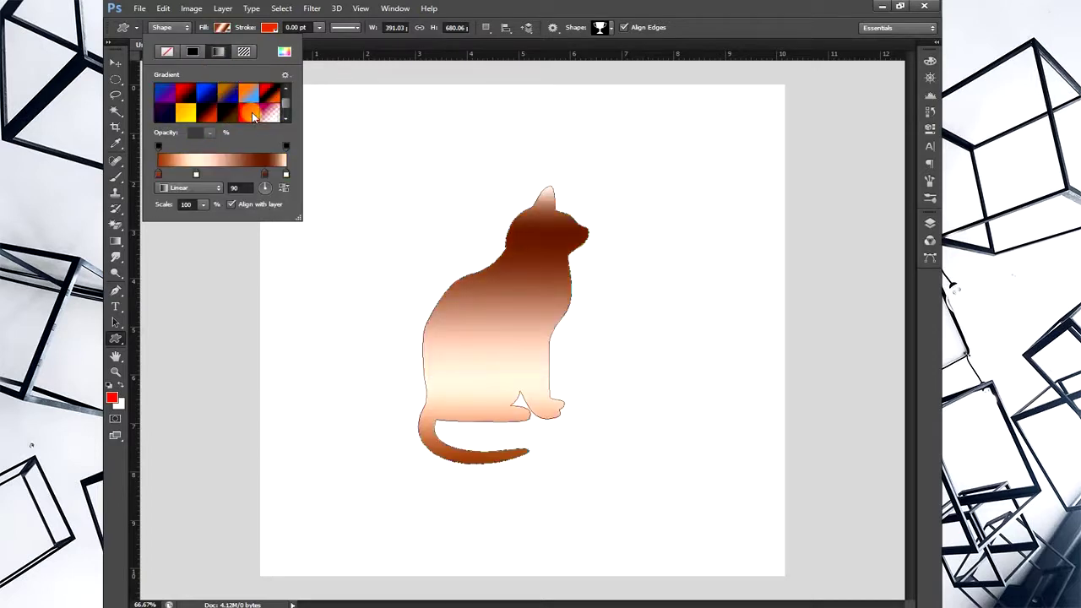
left_click(246, 113)
left_click(194, 114)
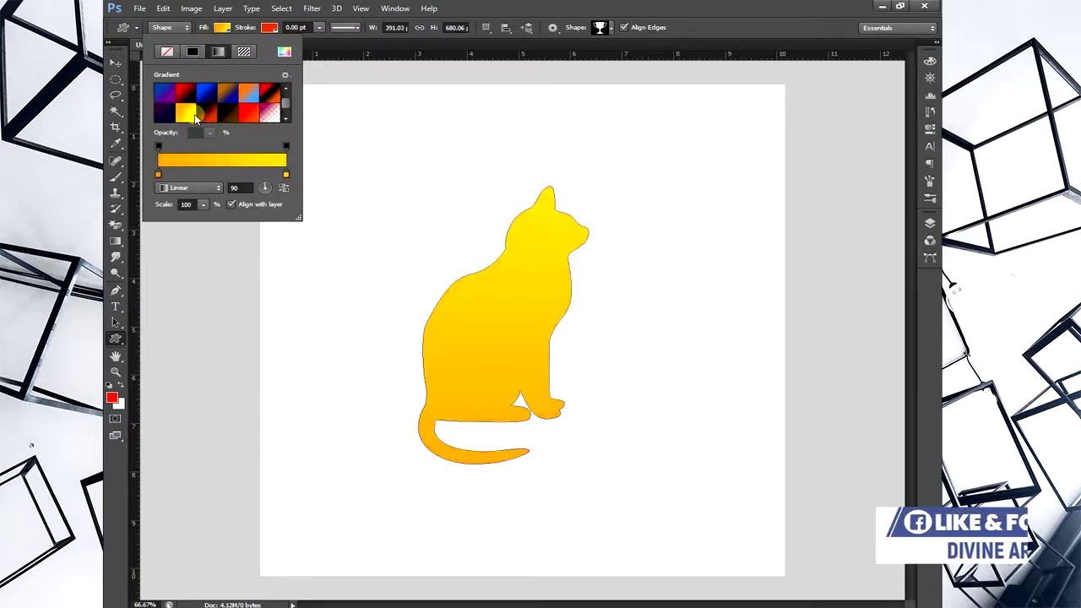
left_click(219, 118)
scroll(219, 118, "down", 2)
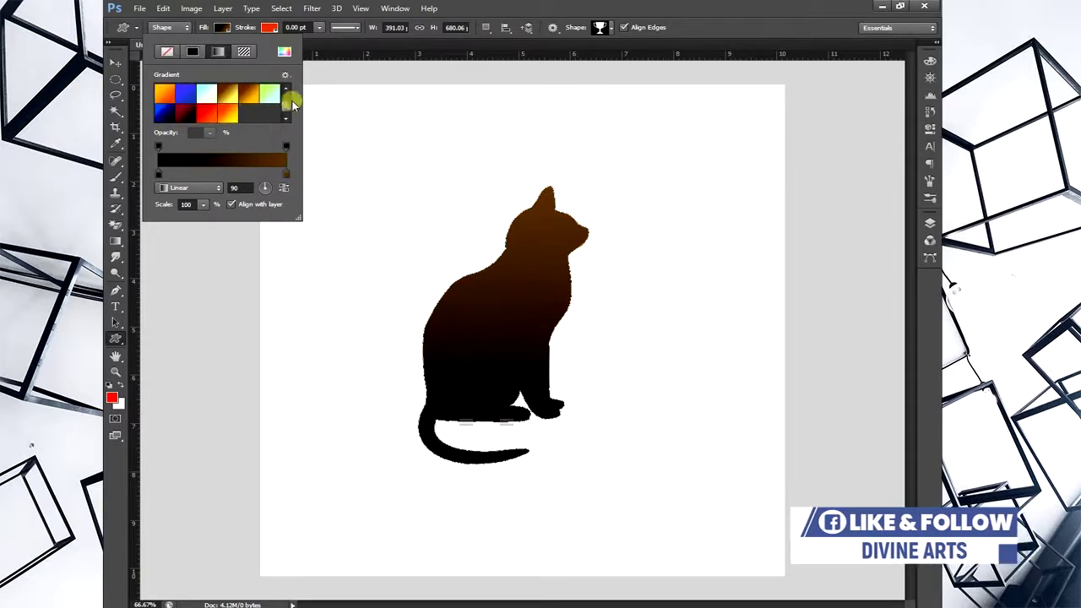
left_click(264, 95)
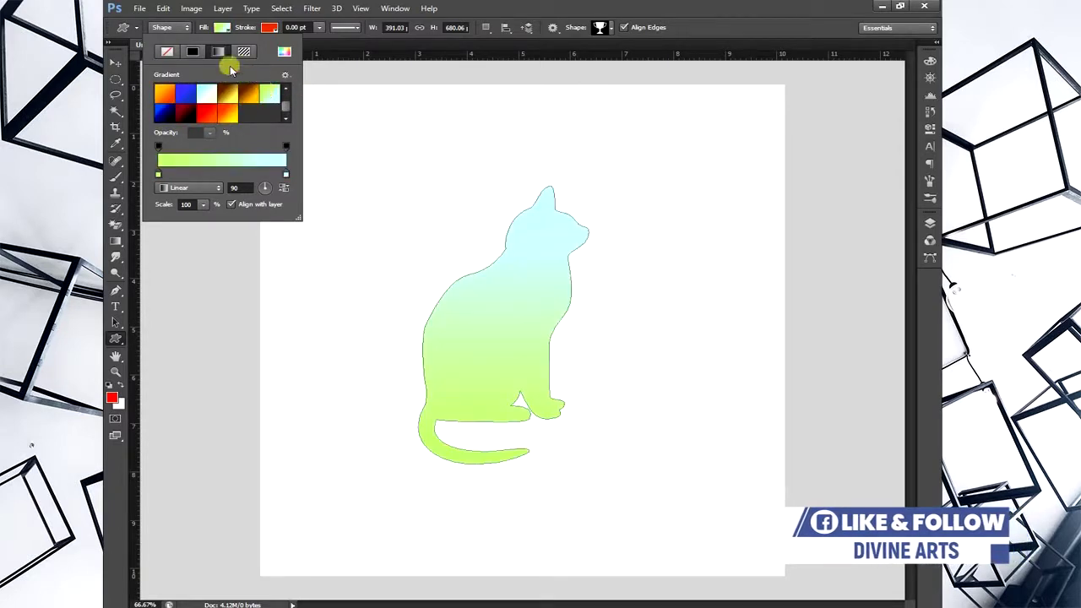
Step: Change the cat's fill from a gradient to solid teal
left_click(193, 50)
left_click(205, 118)
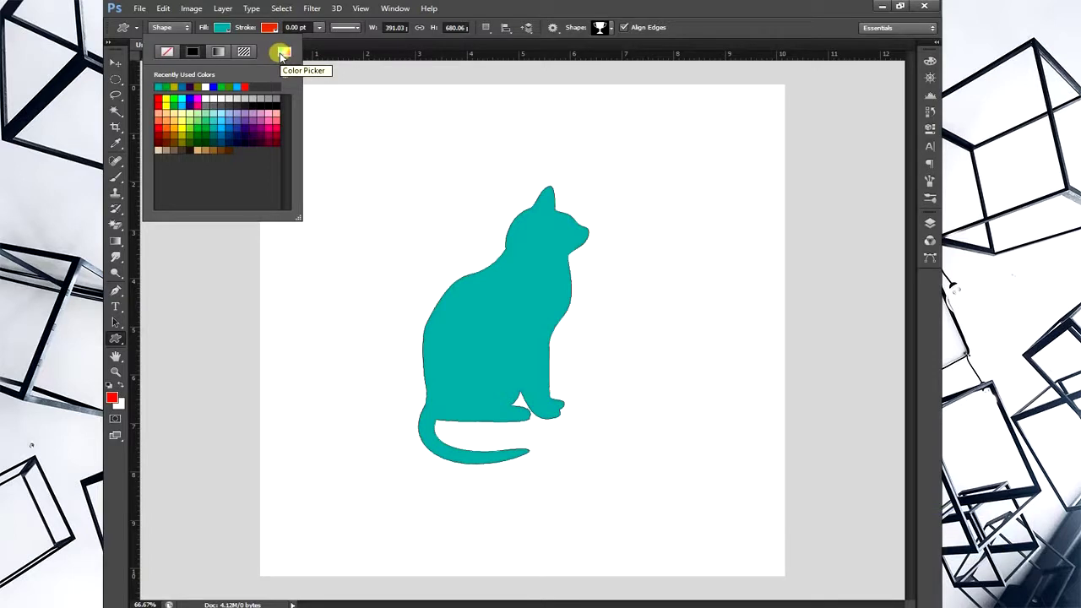
Step: Choose light blue 7182ff in the cat's fill color picker after trying purple and orange shades, and add it to the swatches
left_click(283, 53)
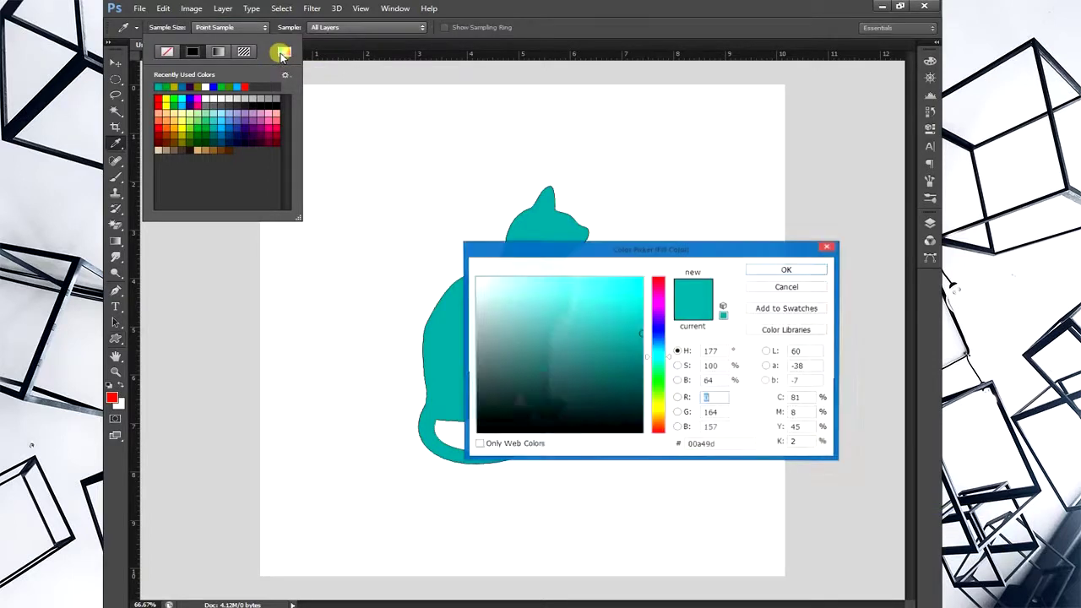
left_click(659, 307)
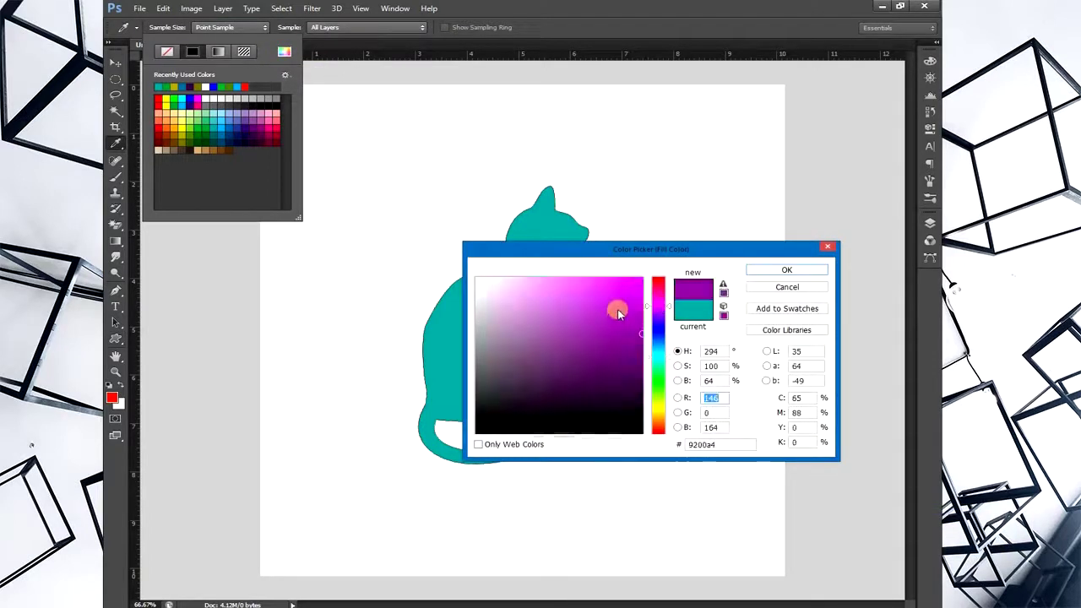
mouse_move(617, 309)
left_mouse_down()
mouse_move(628, 279)
mouse_move(586, 400)
mouse_move(651, 410)
left_mouse_up()
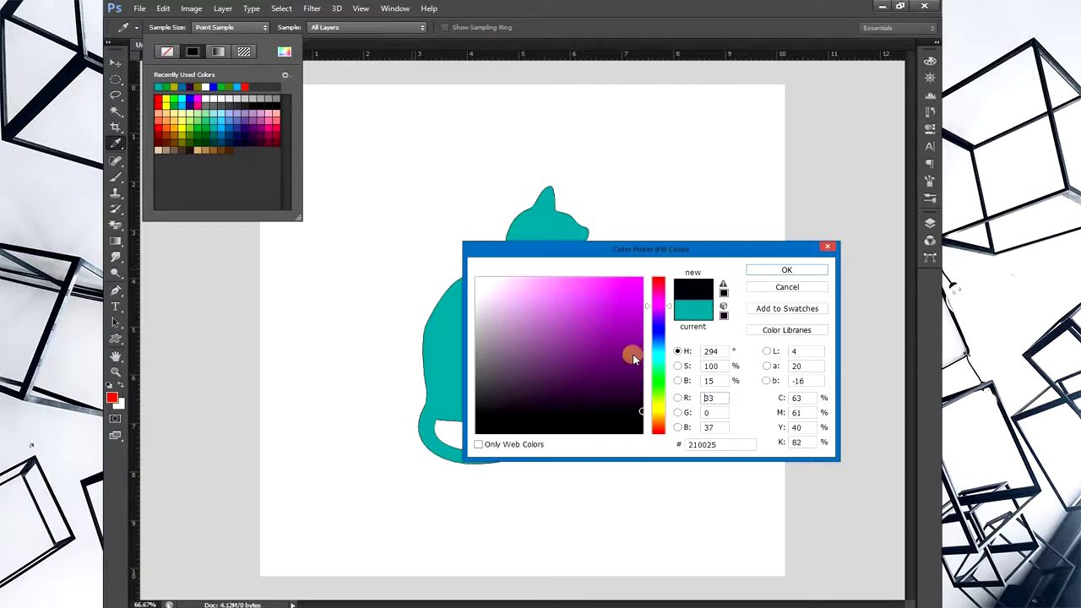
left_click_drag(627, 321, 644, 326)
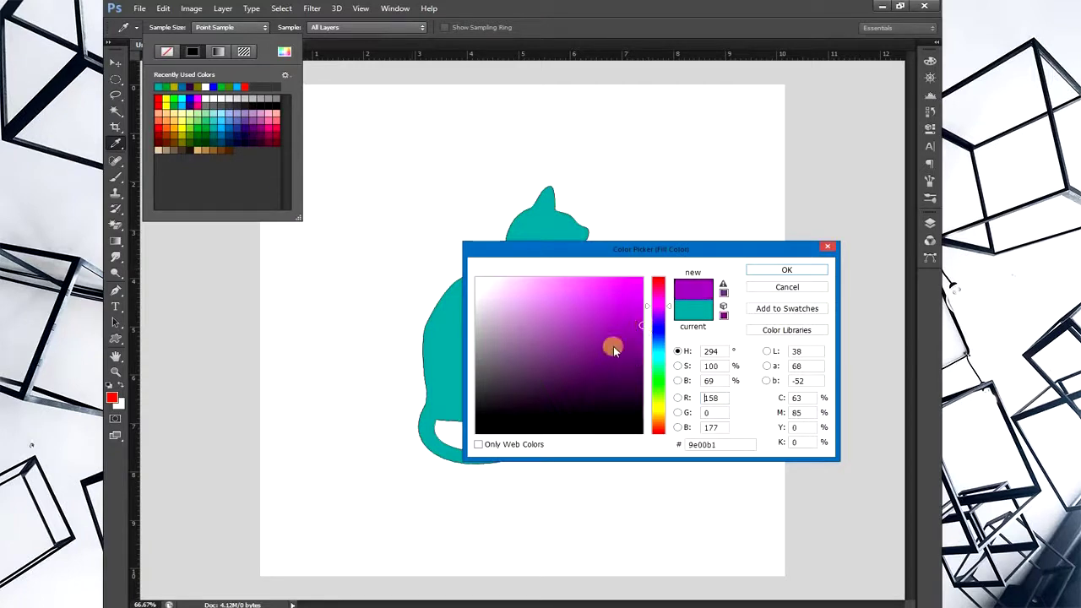
left_click(658, 419)
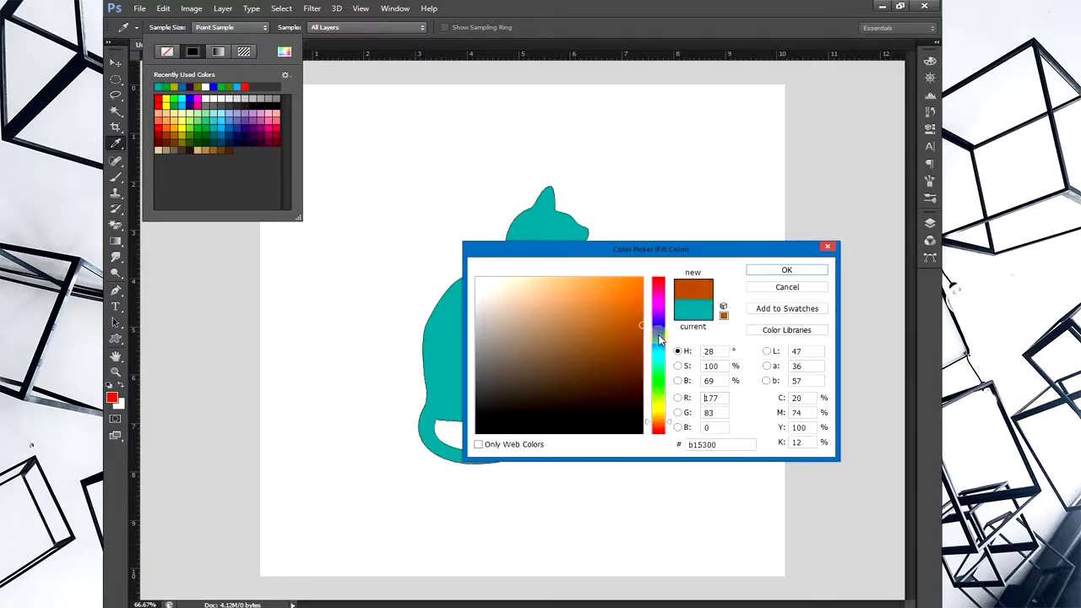
left_click(660, 332)
left_click_drag(594, 294, 569, 259)
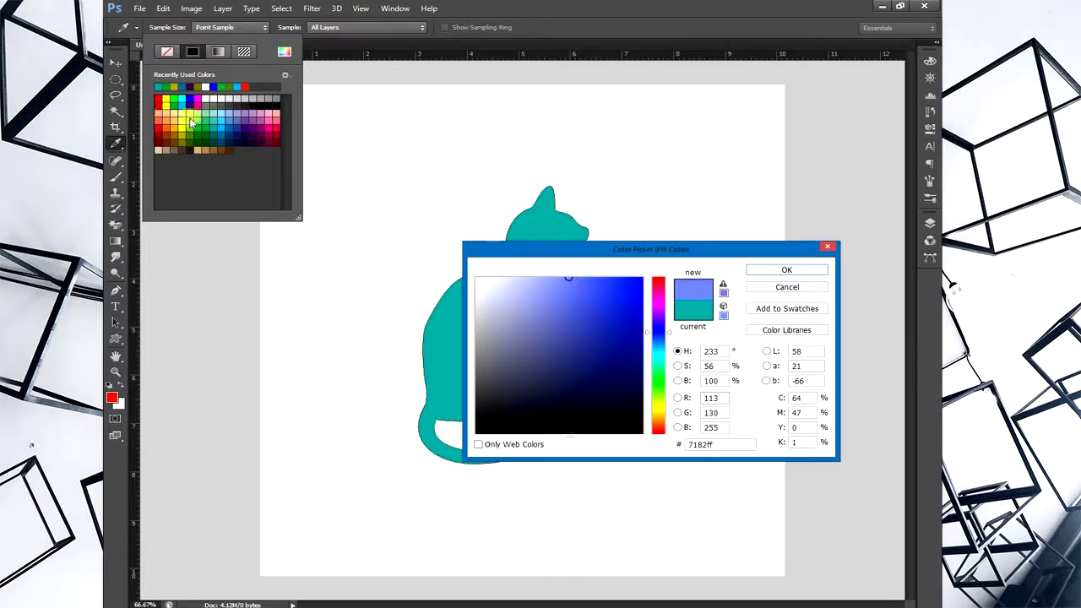
left_click(769, 310)
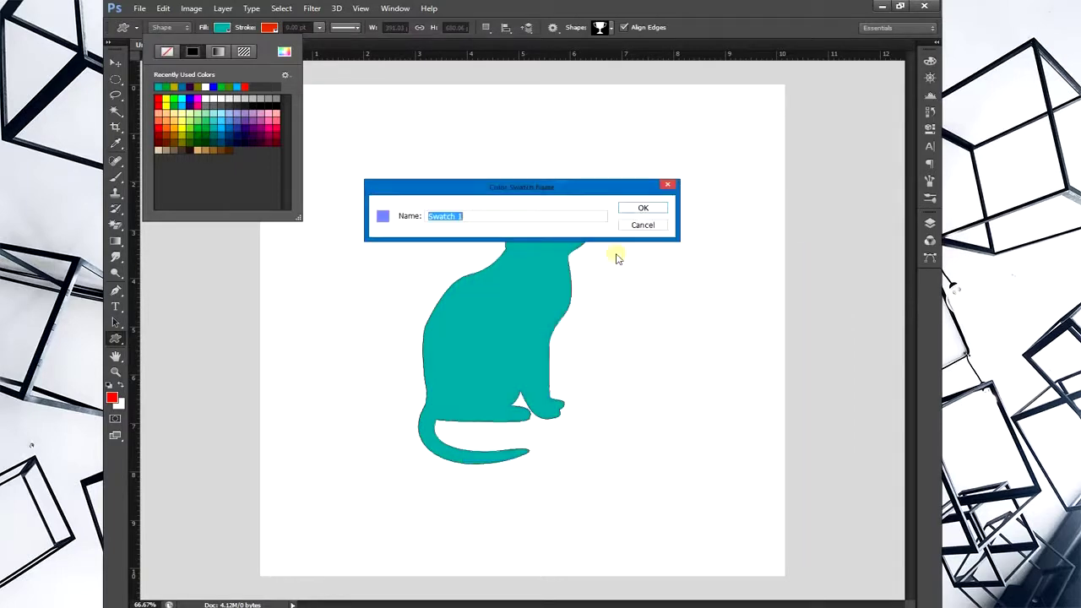
left_click(646, 209)
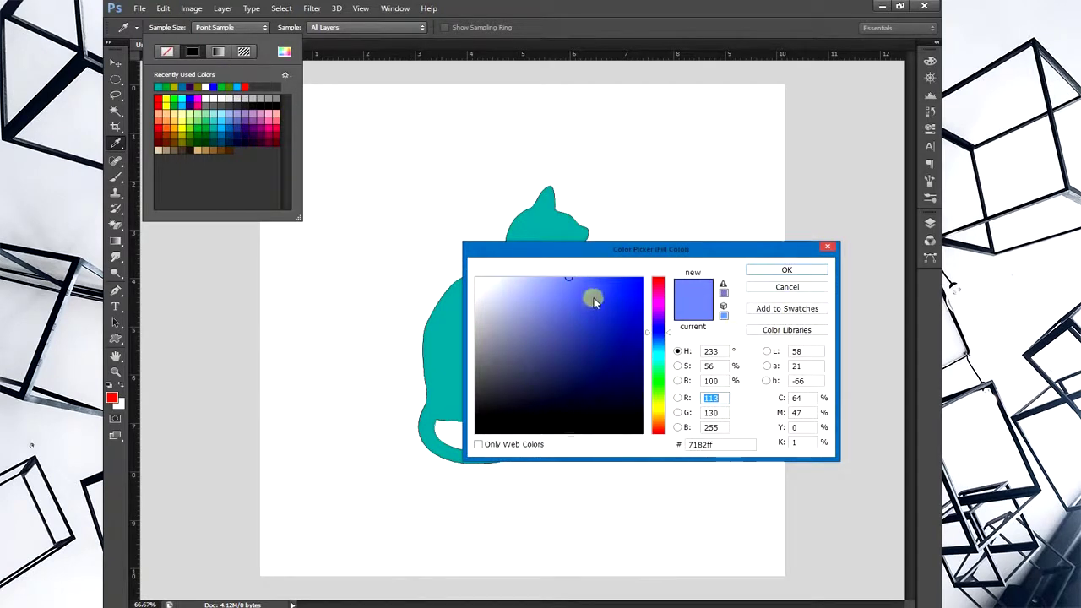
Step: Set the cat's fill to the dark blue 001adc with the color picker
left_click(640, 298)
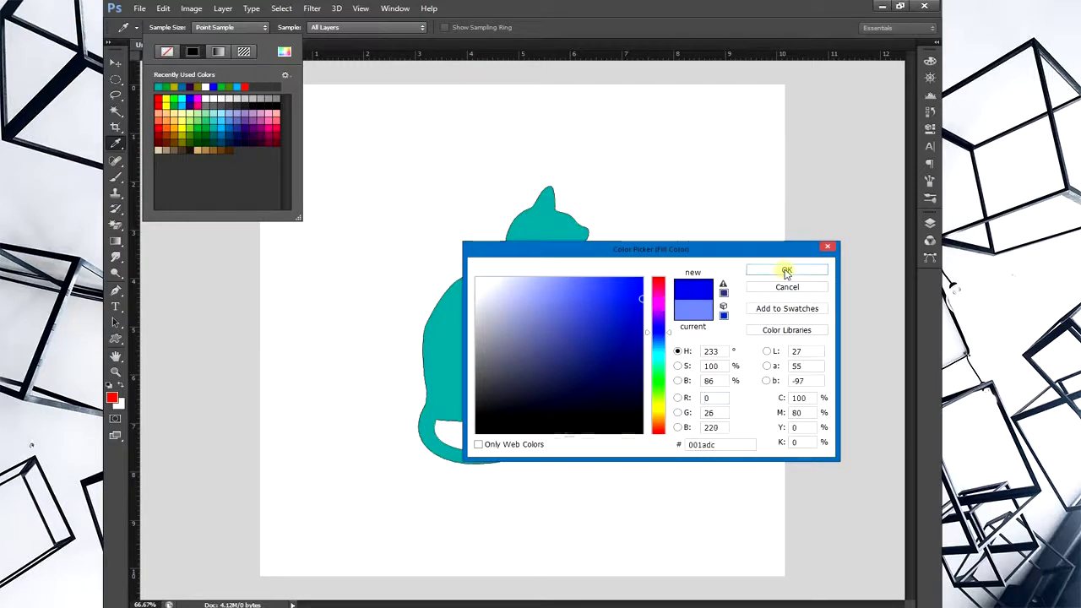
left_click(786, 271)
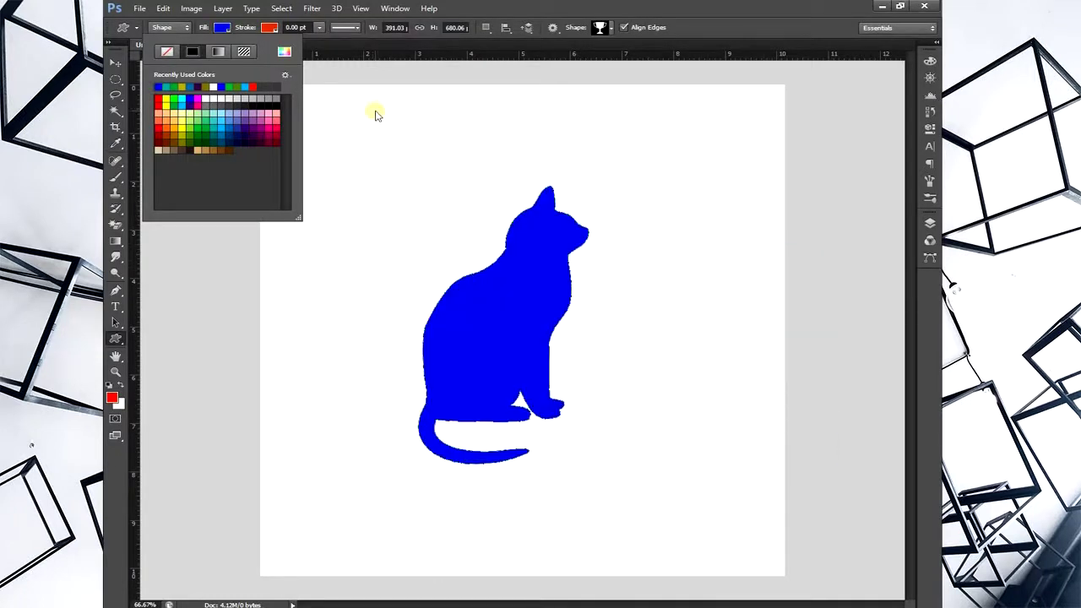
Step: Set both the fill and the stroke of the cat to no color
left_click(266, 28)
left_click(266, 28)
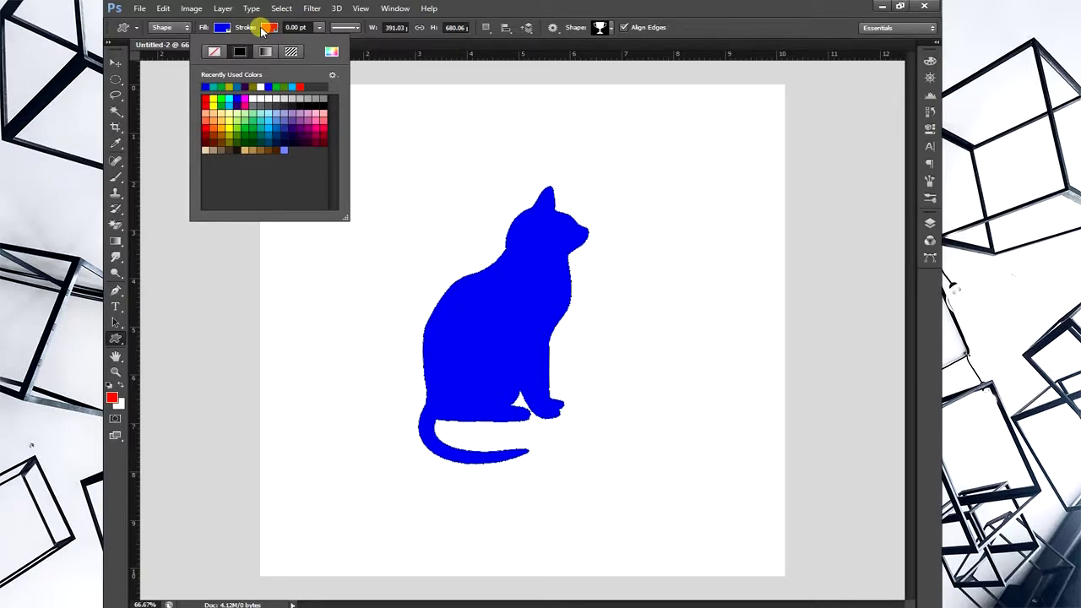
left_click(224, 28)
left_click(168, 52)
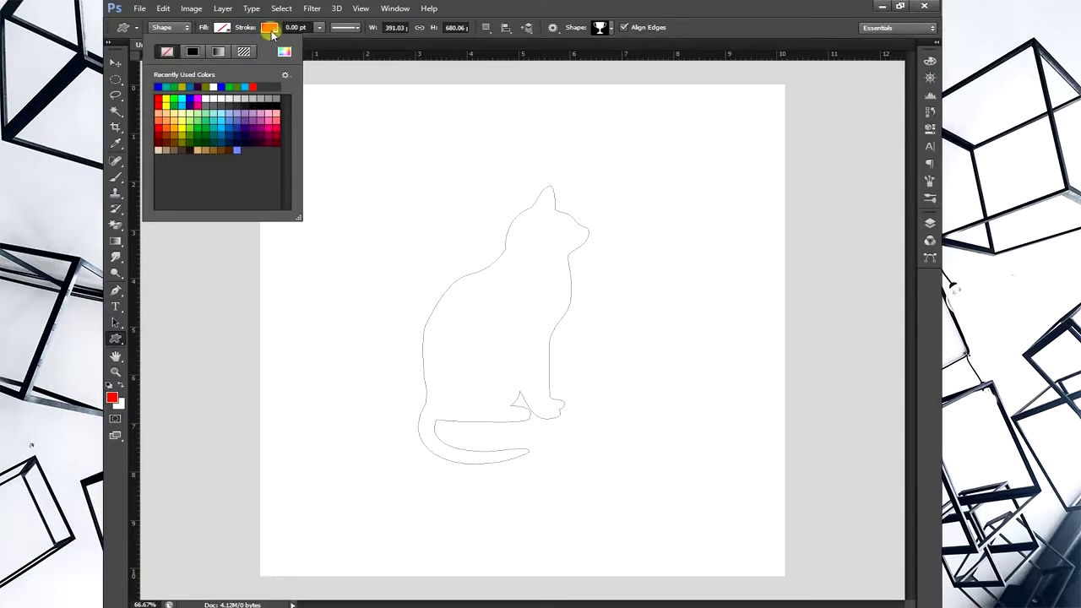
left_click(269, 27)
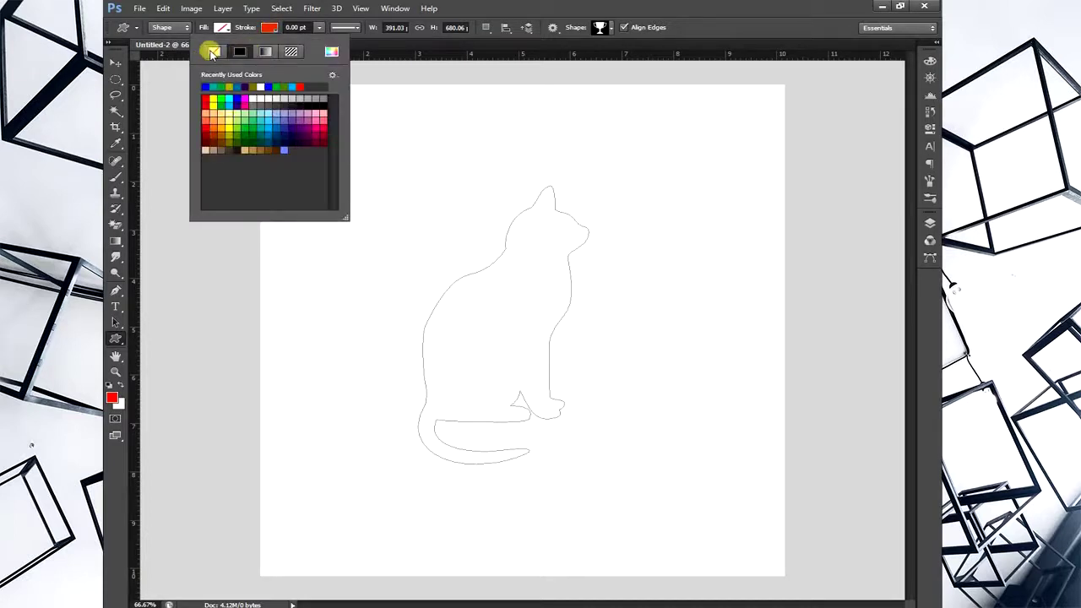
left_click(212, 52)
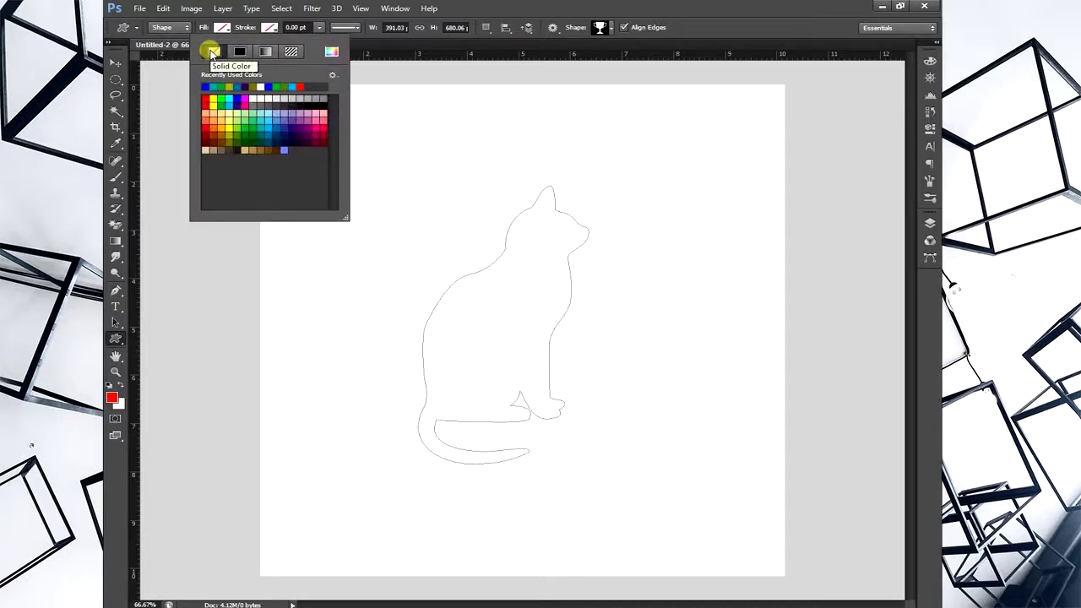
Step: Switch the cat's stroke to a solid color and try green, blue, purple, dark magenta and olive swatches
left_click(240, 53)
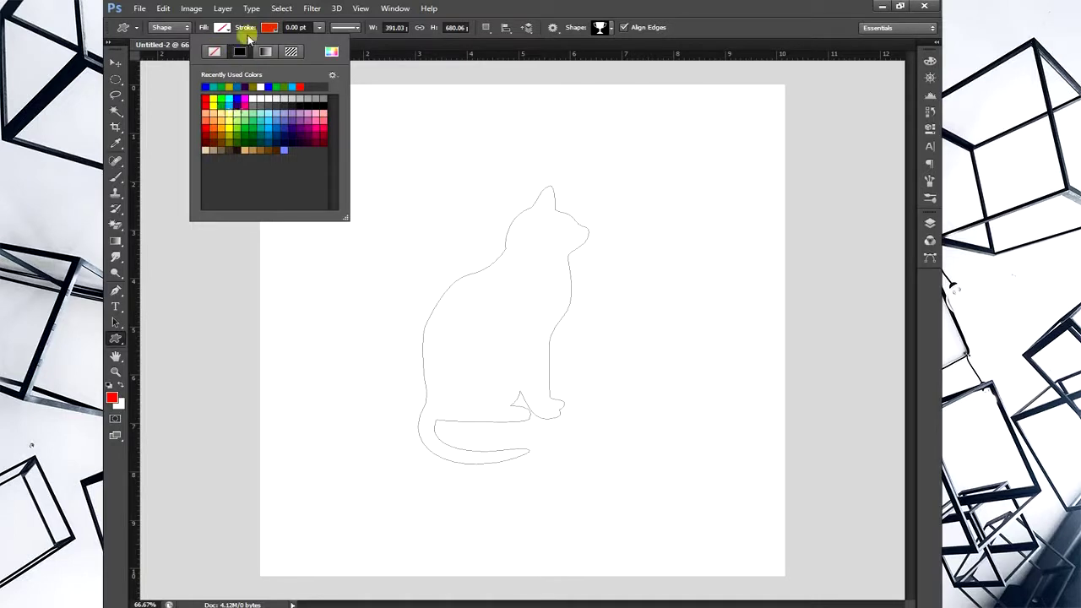
left_click(250, 135)
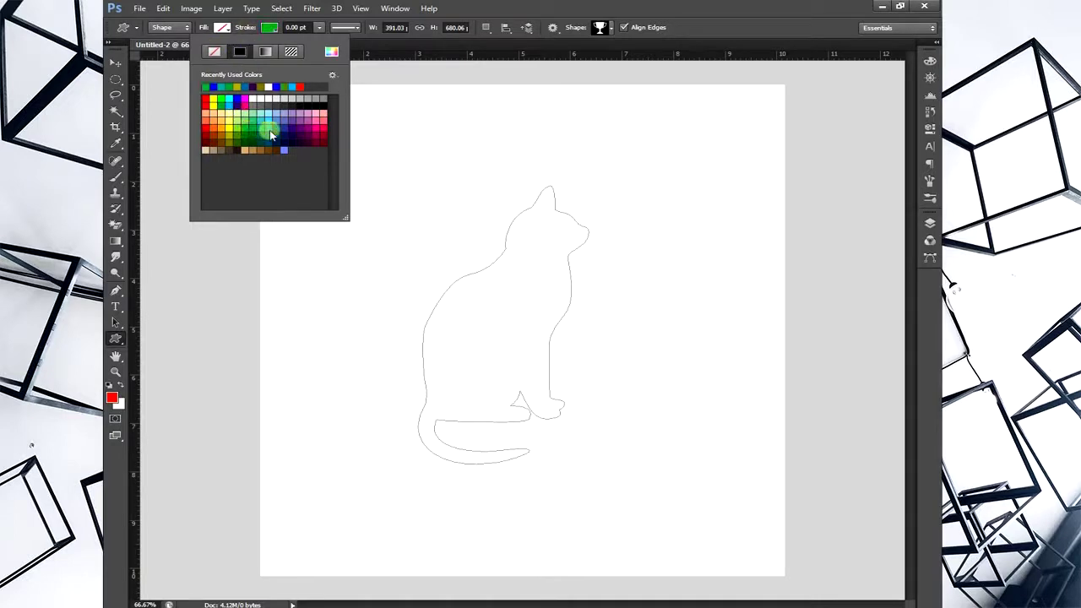
left_click(270, 132)
left_click(294, 129)
left_click(317, 137)
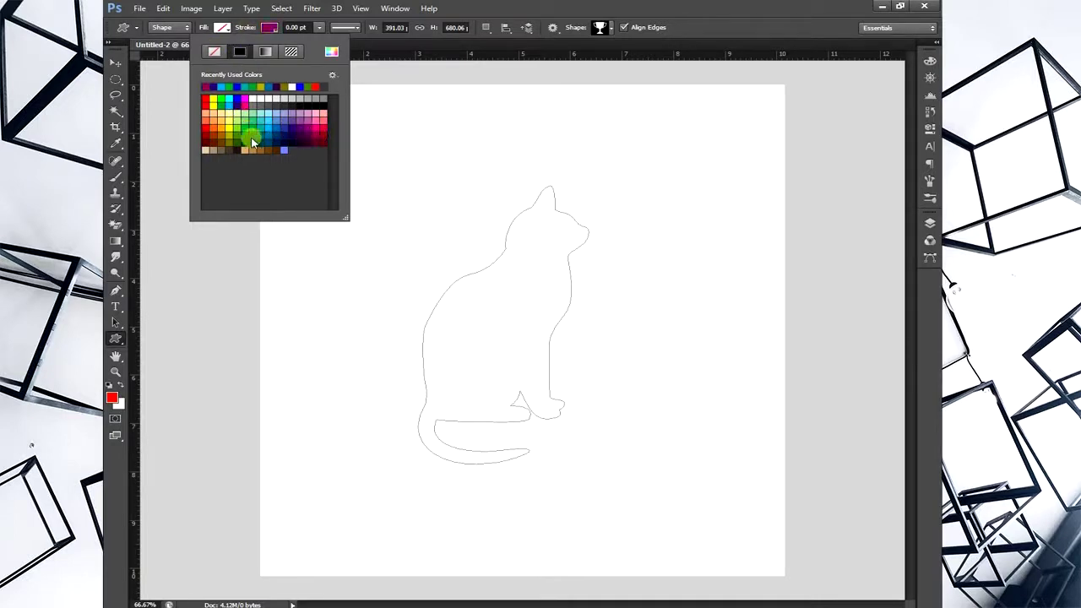
left_click(248, 138)
left_click(230, 138)
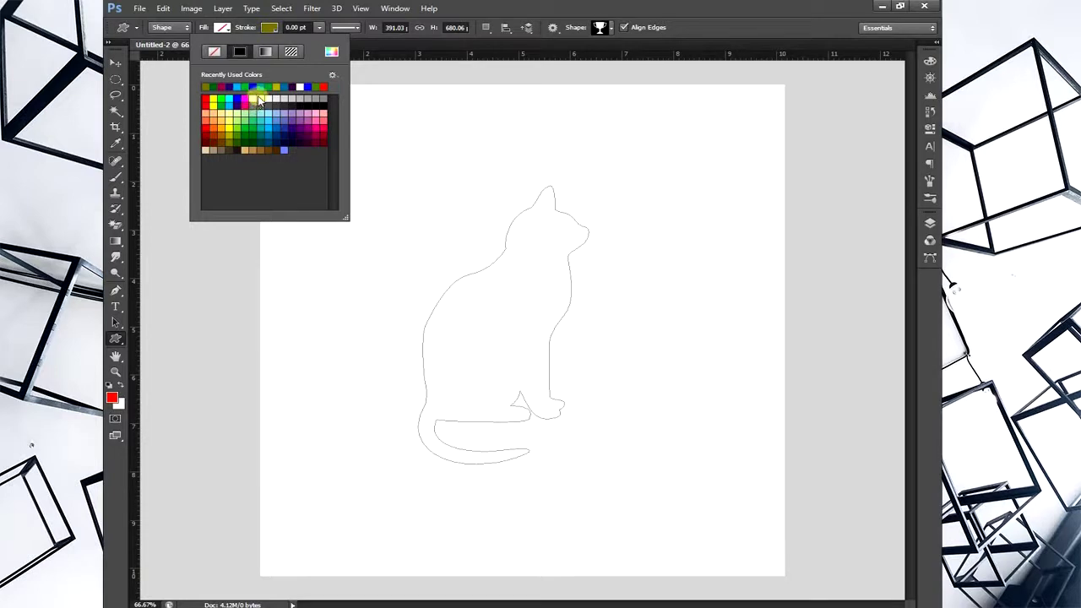
Step: Give the cat a solid pink stroke 4.28 pt wide
left_click(319, 128)
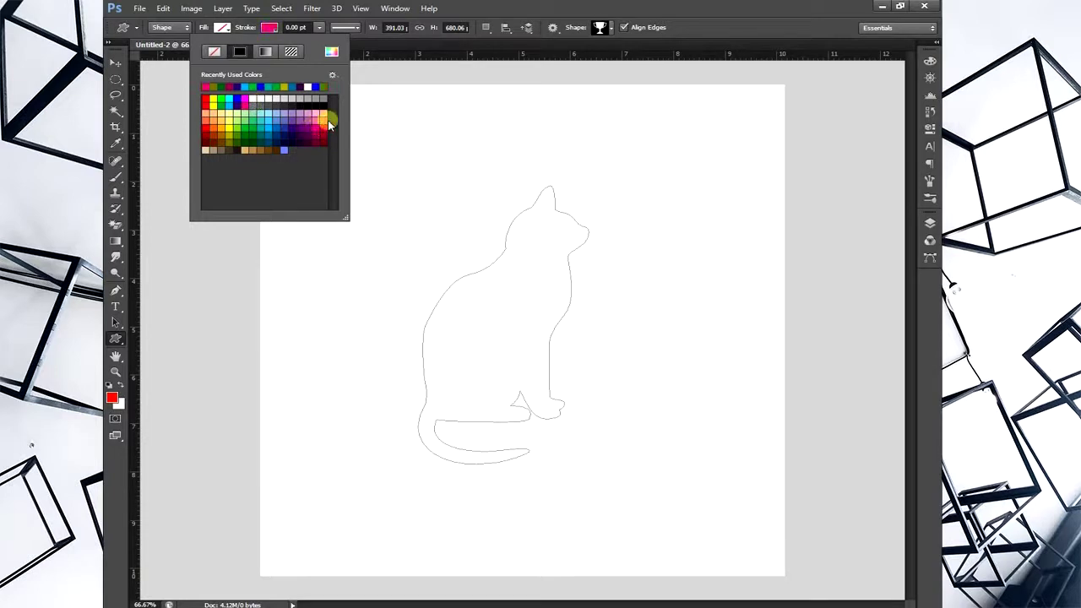
left_click(317, 28)
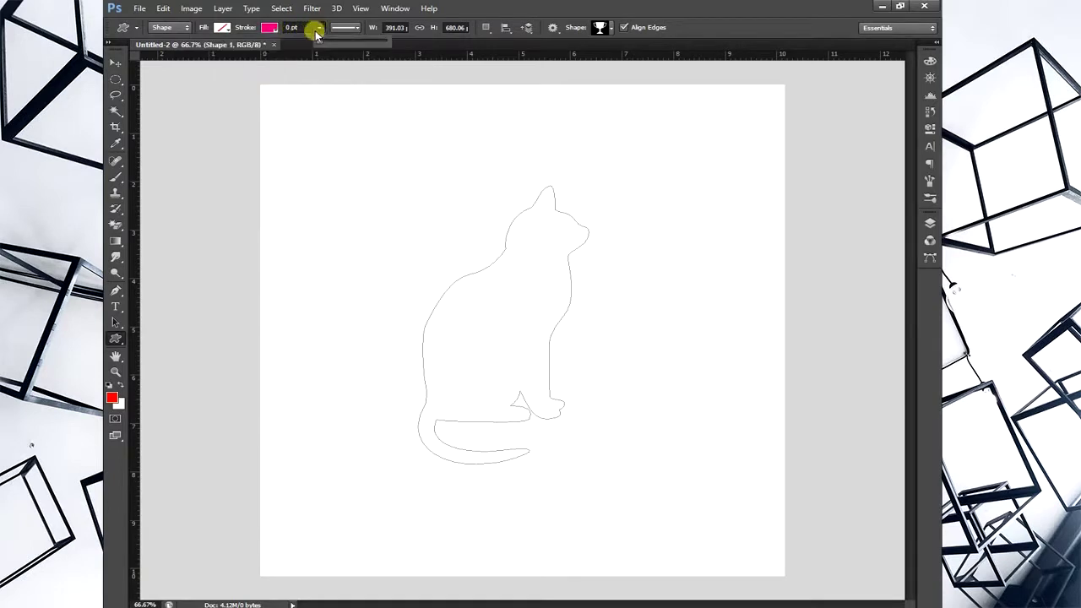
mouse_move(319, 44)
left_mouse_down()
mouse_move(378, 45)
mouse_move(325, 46)
mouse_move(333, 41)
left_mouse_up()
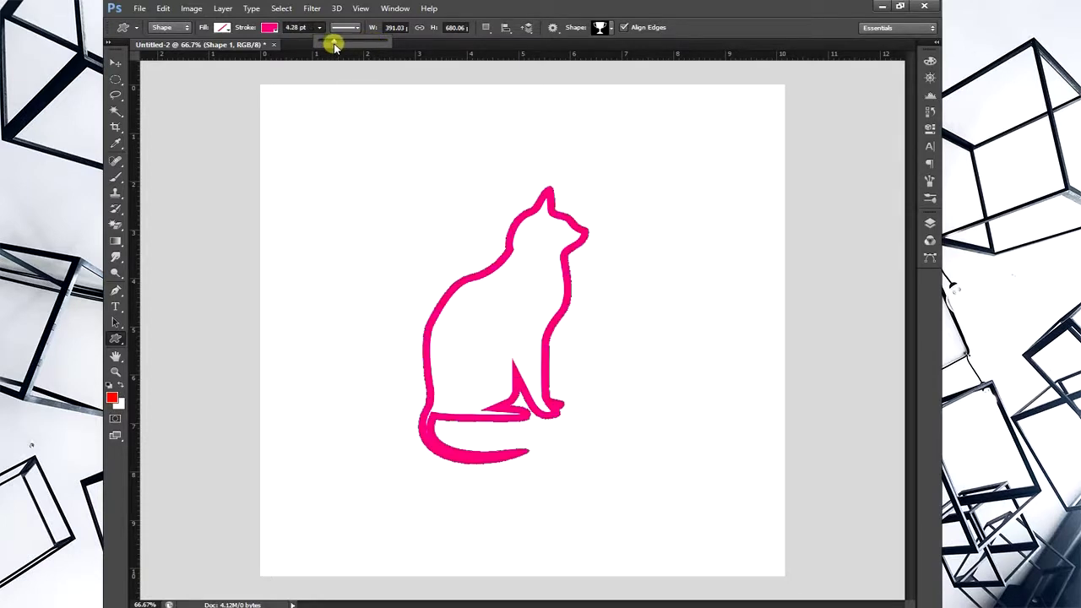
Step: Try other solid stroke colors on the cat, ending with dark green, and dismiss the new swatch naming dialog
left_click(269, 27)
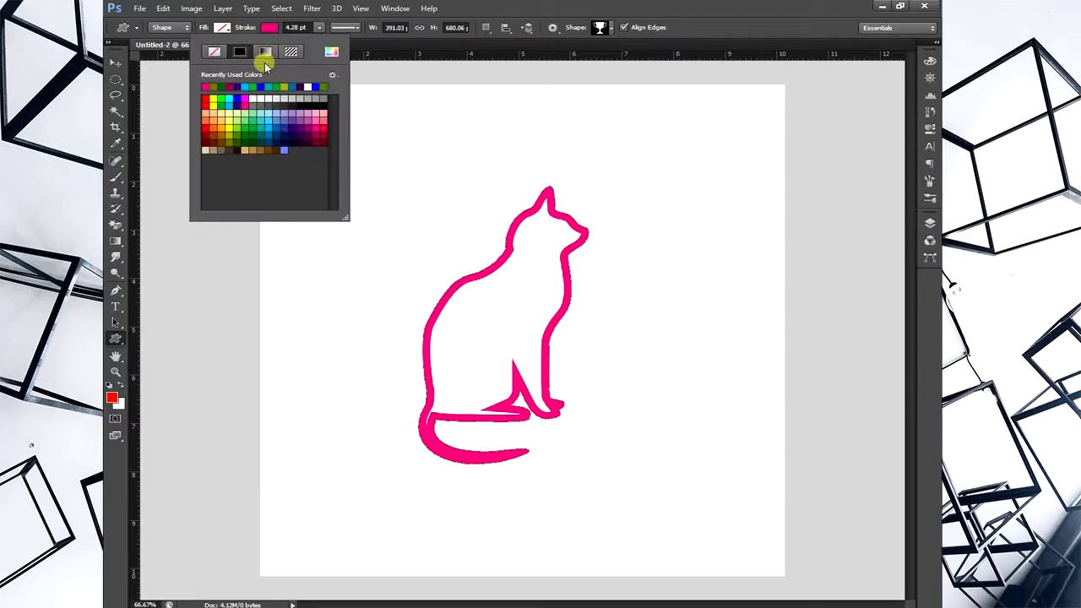
left_click(270, 135)
left_click(248, 129)
left_click(236, 140)
left_click(270, 154)
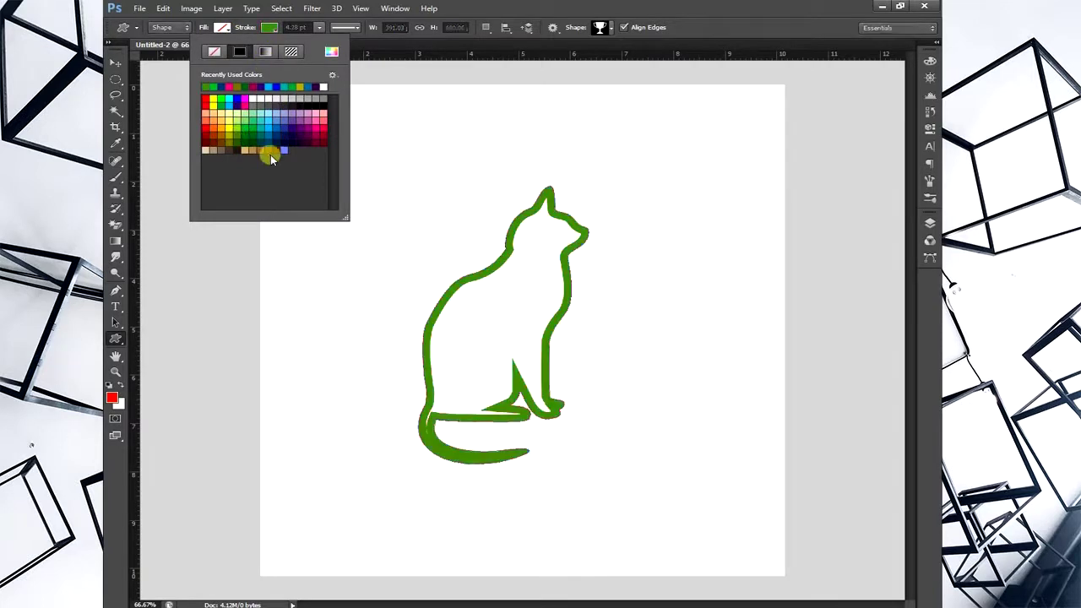
left_click(640, 225)
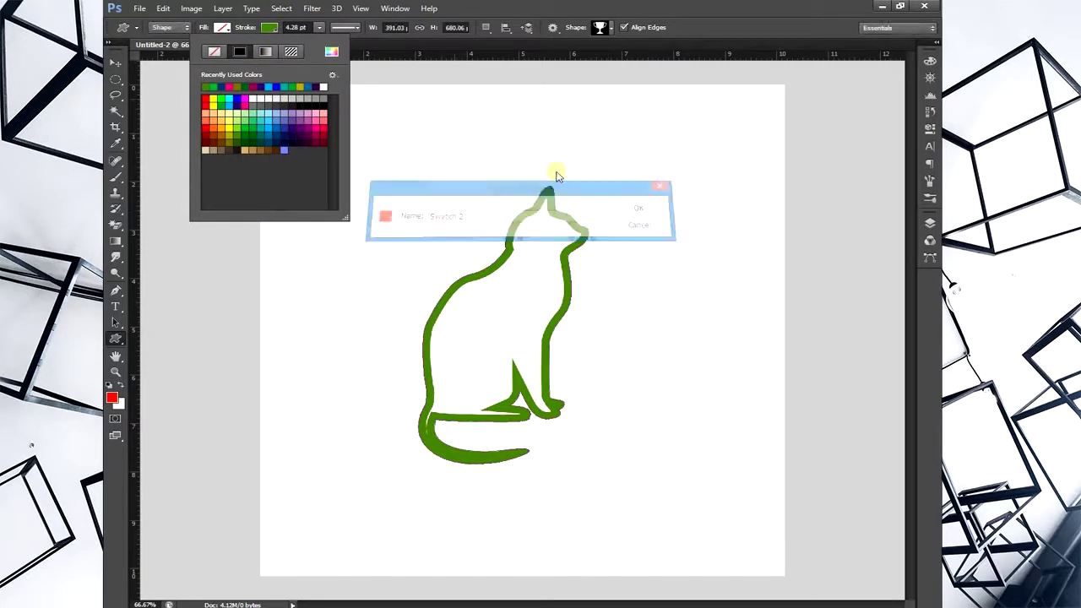
Step: Pick a bright blue for the cat's stroke with the color picker
left_click(331, 55)
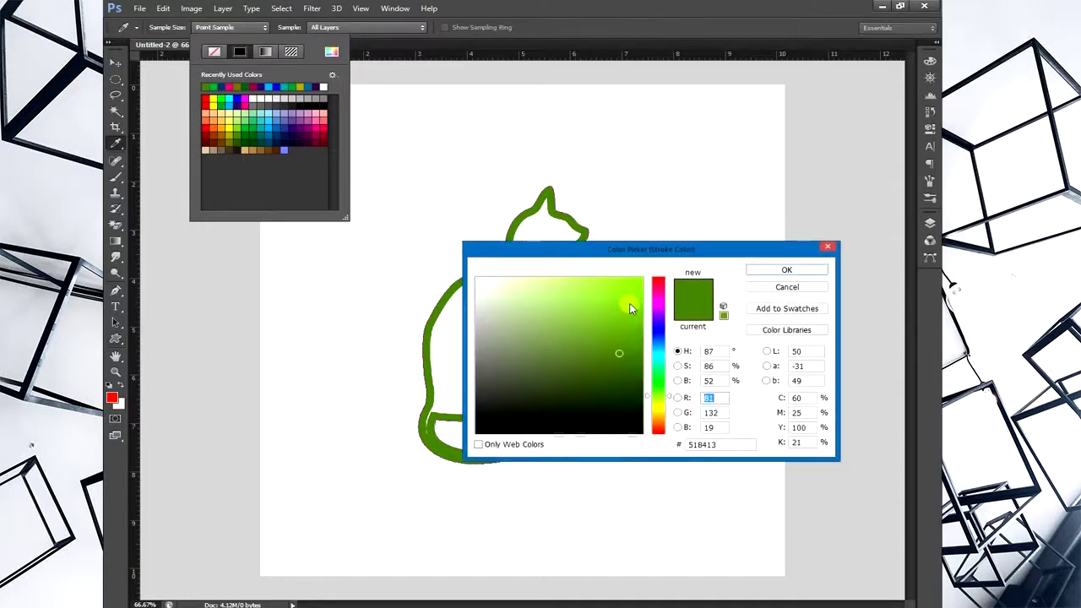
left_click_drag(630, 304, 639, 309)
left_click(660, 383)
left_click(659, 347)
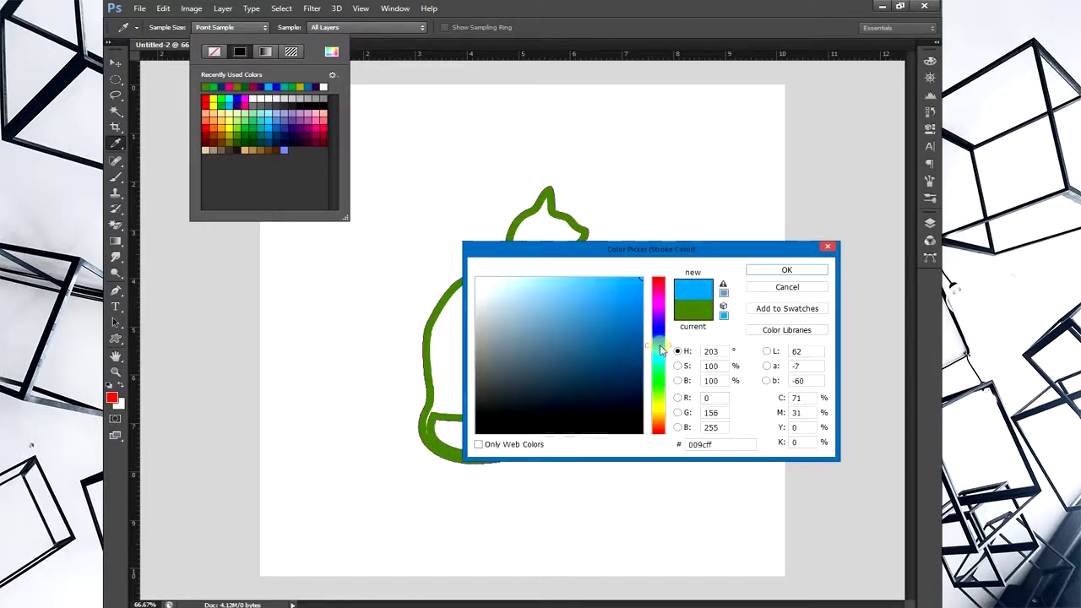
left_click(642, 289)
left_click(754, 269)
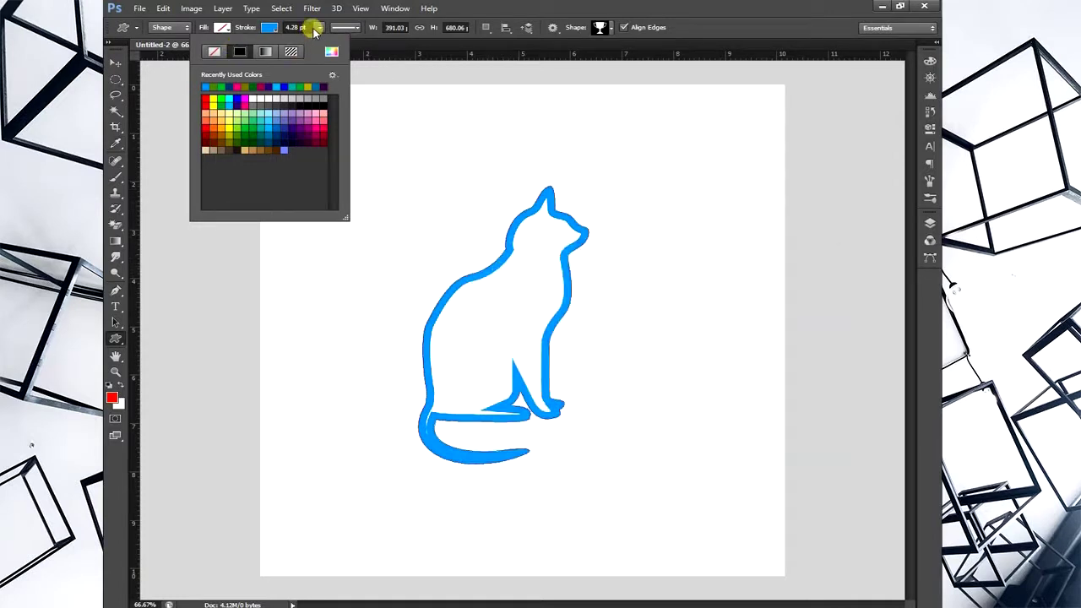
Step: Try gradient strokes on the cat, including black-to-white, copper, blue-white-gold, brown-to-gold and red-to-yellow
left_click(267, 51)
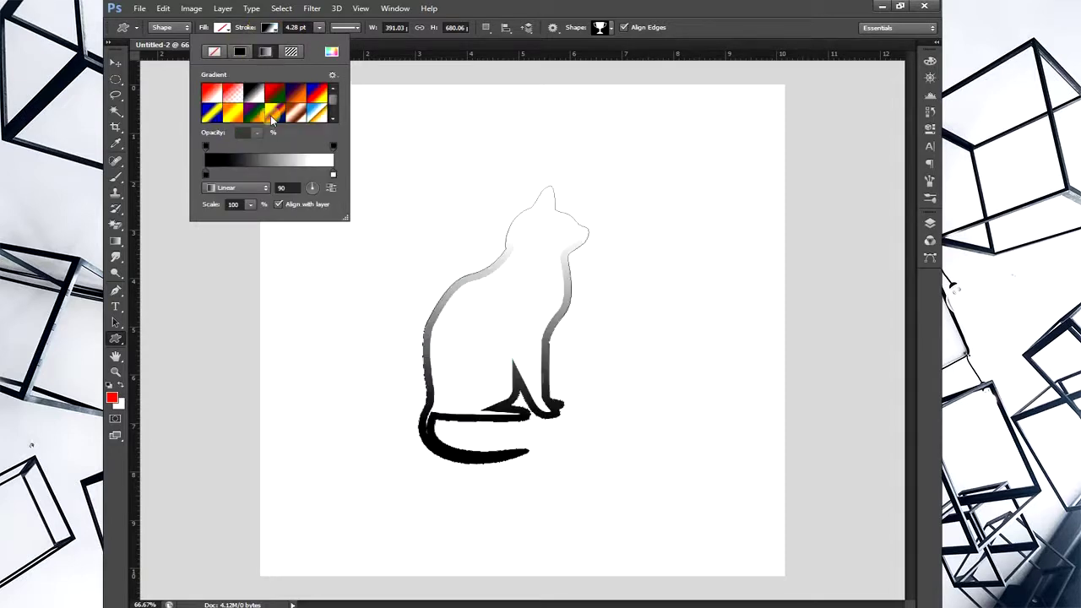
left_click(299, 115)
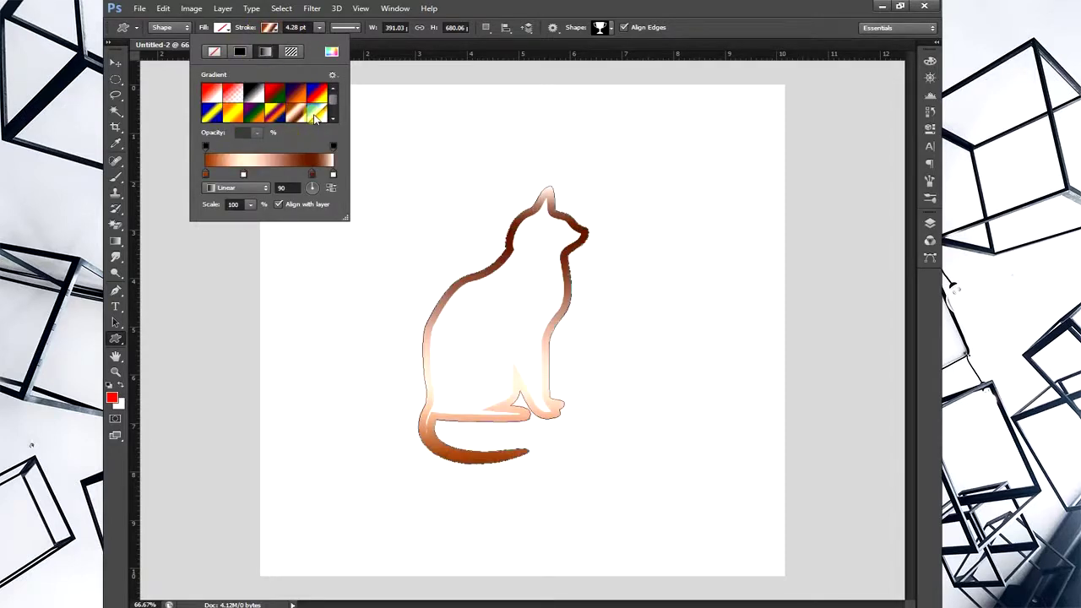
left_click(315, 116)
scroll(315, 118, "down", 1)
left_click(232, 112)
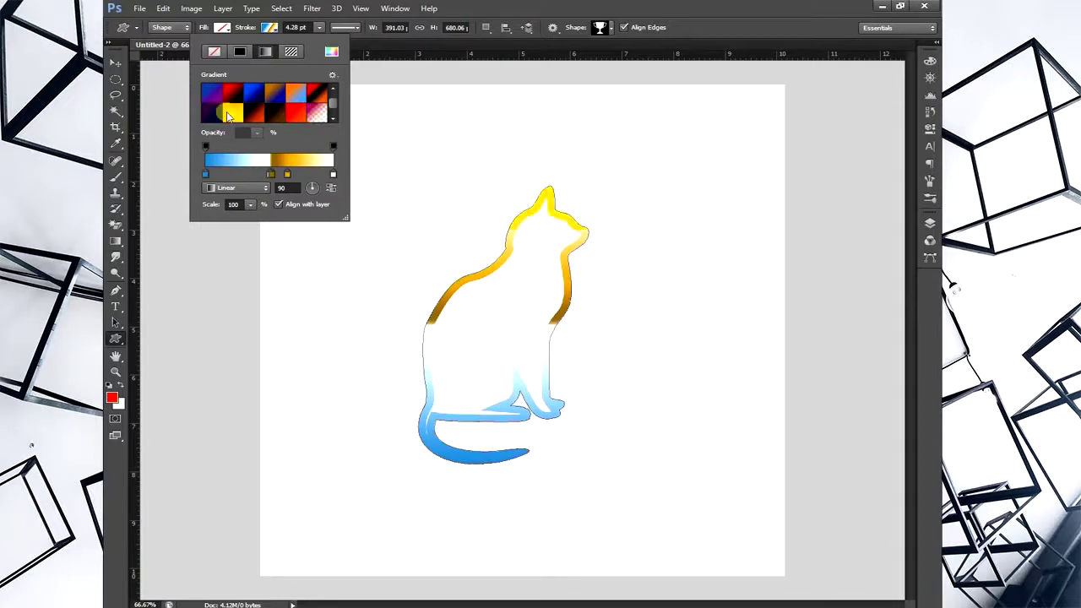
scroll(291, 127, "down", 1)
left_click(280, 118)
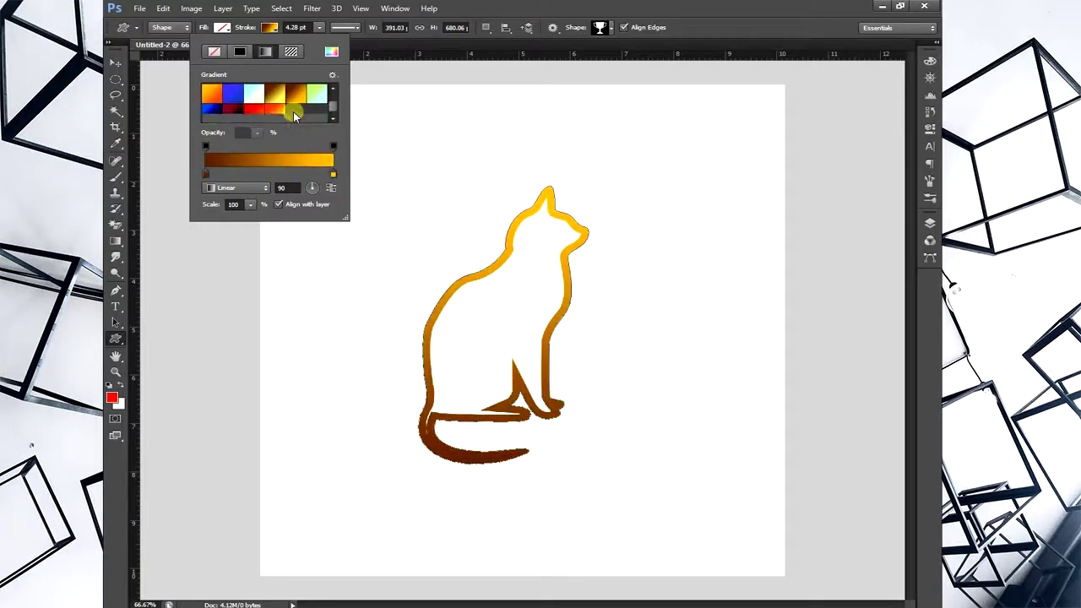
left_click(269, 114)
Step: Try orange-yellow-orange and red-to-white gradient strokes on the cat, and settle on the copper gradient
scroll(295, 112, "up", 5)
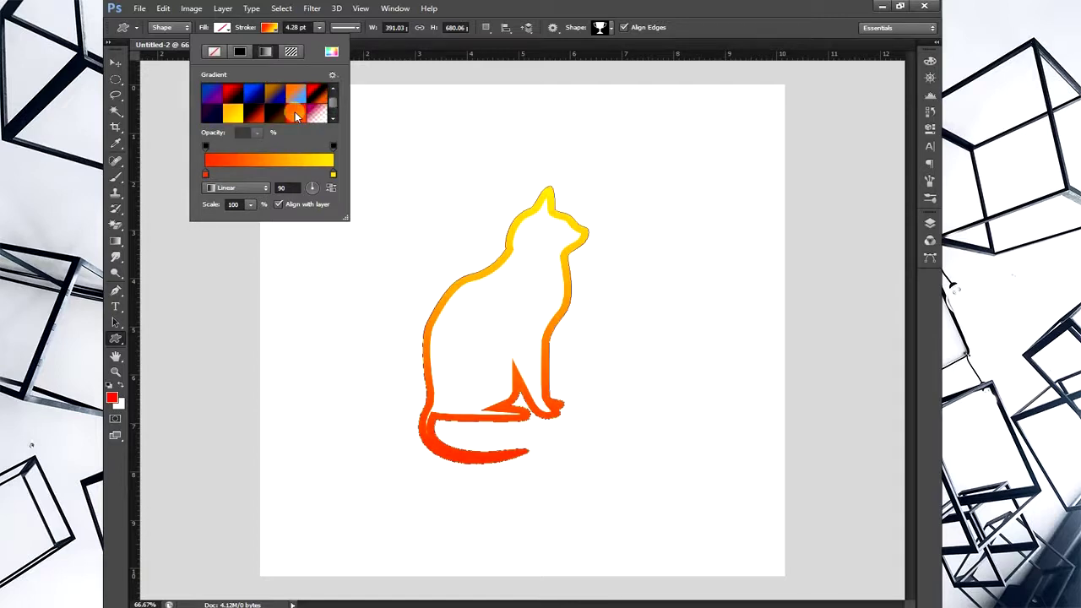
scroll(295, 112, "up", 3)
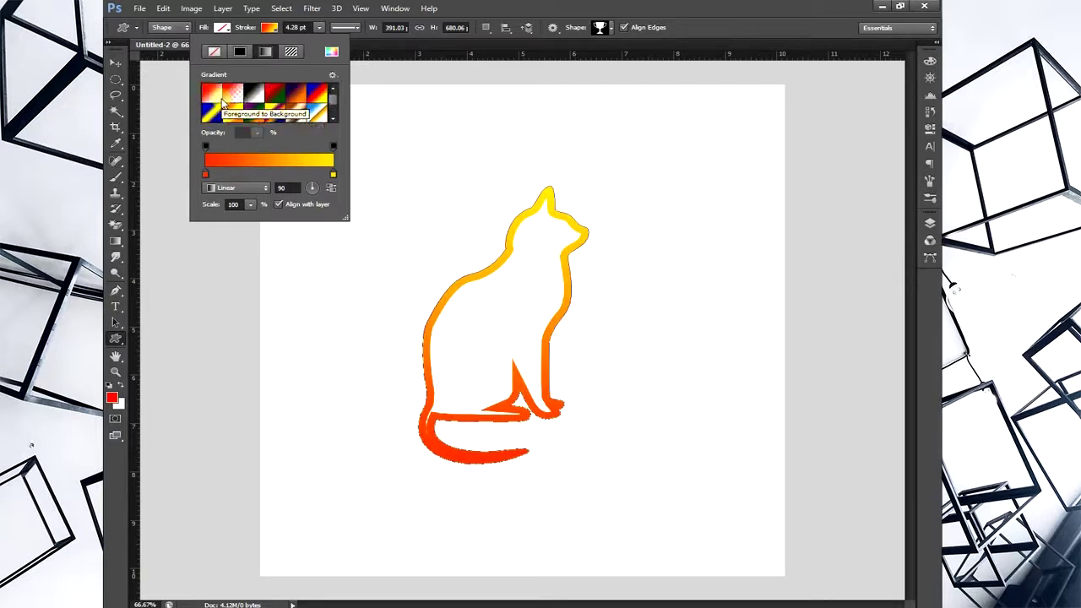
left_click(228, 109)
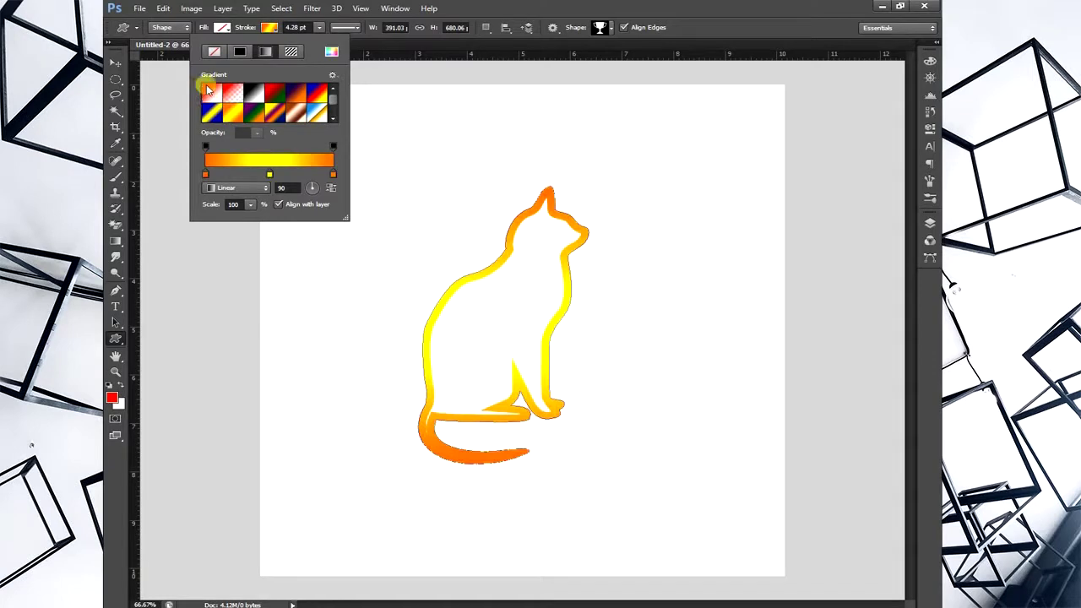
left_click(209, 90)
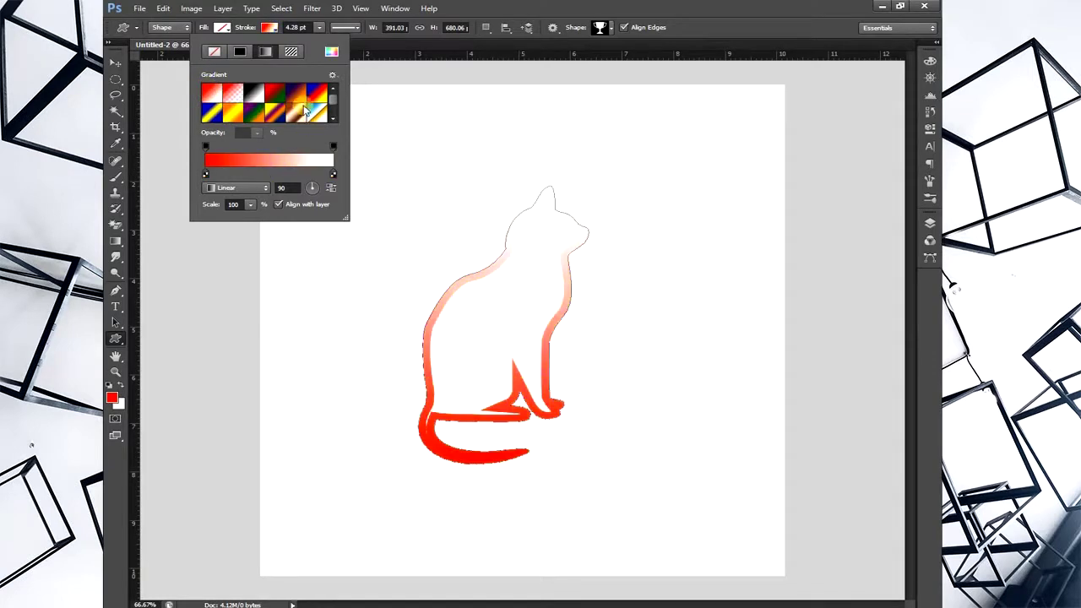
left_click(300, 110)
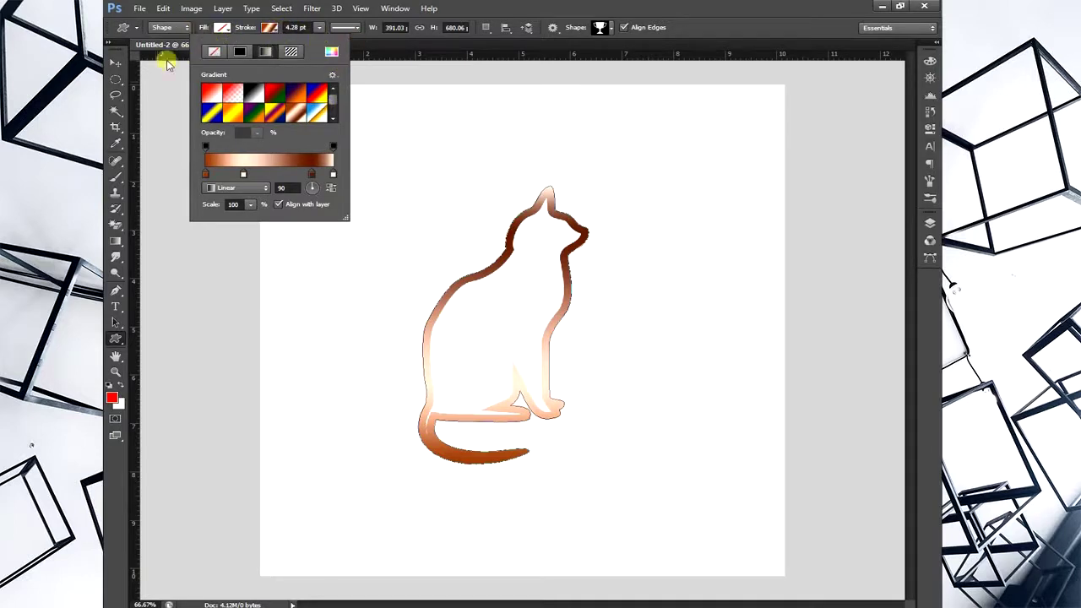
left_click(222, 27)
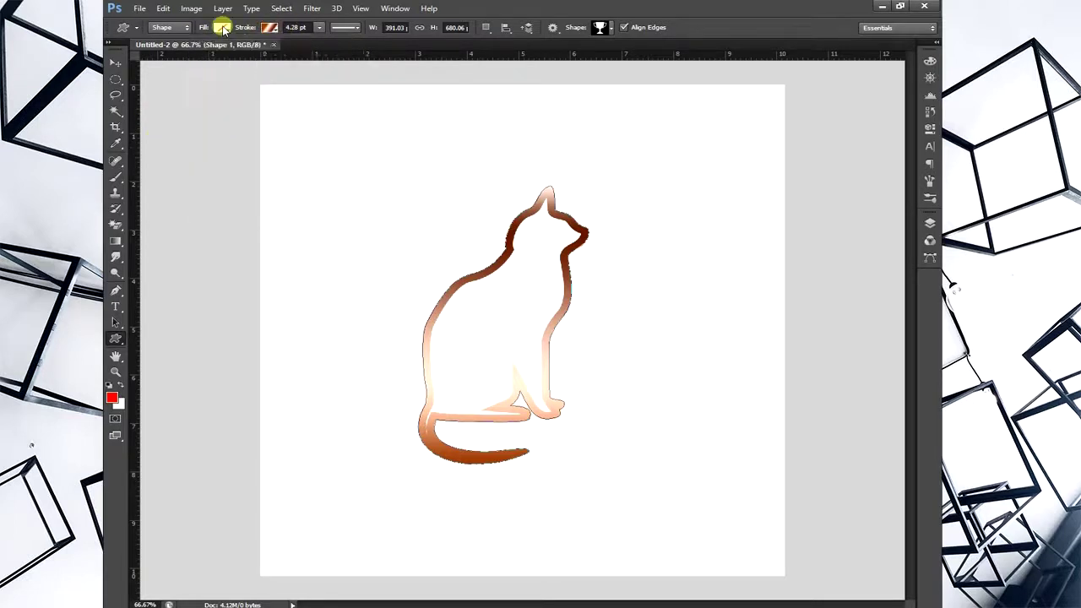
left_click(354, 42)
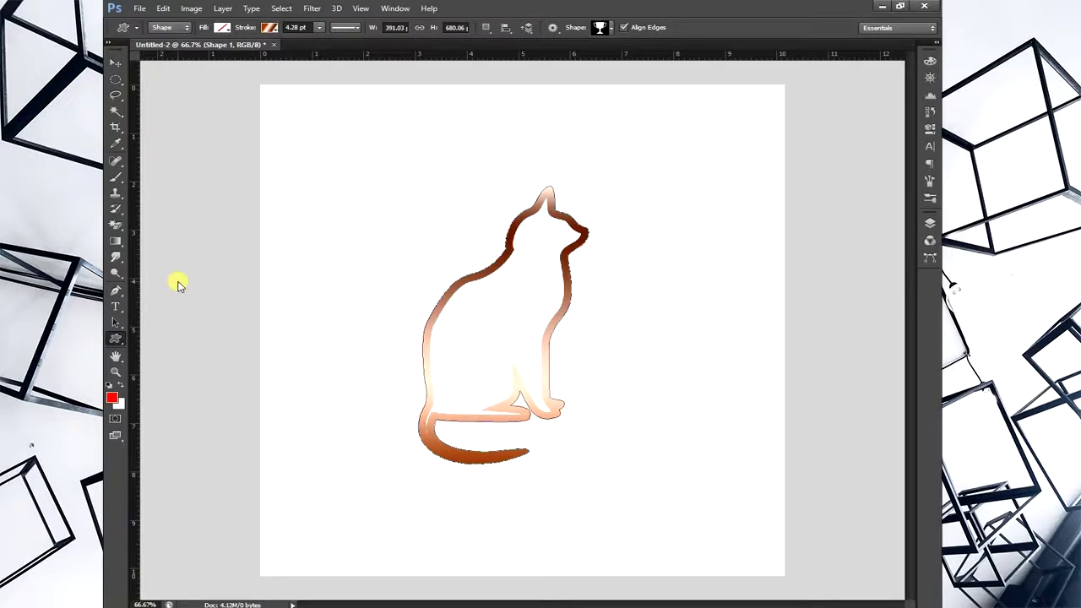
Step: Undo the cat's stroke and fill changes and the drawing of the cat, back to the blank canvas
key("ctrl+alt+z")
key("ctrl+alt+z")
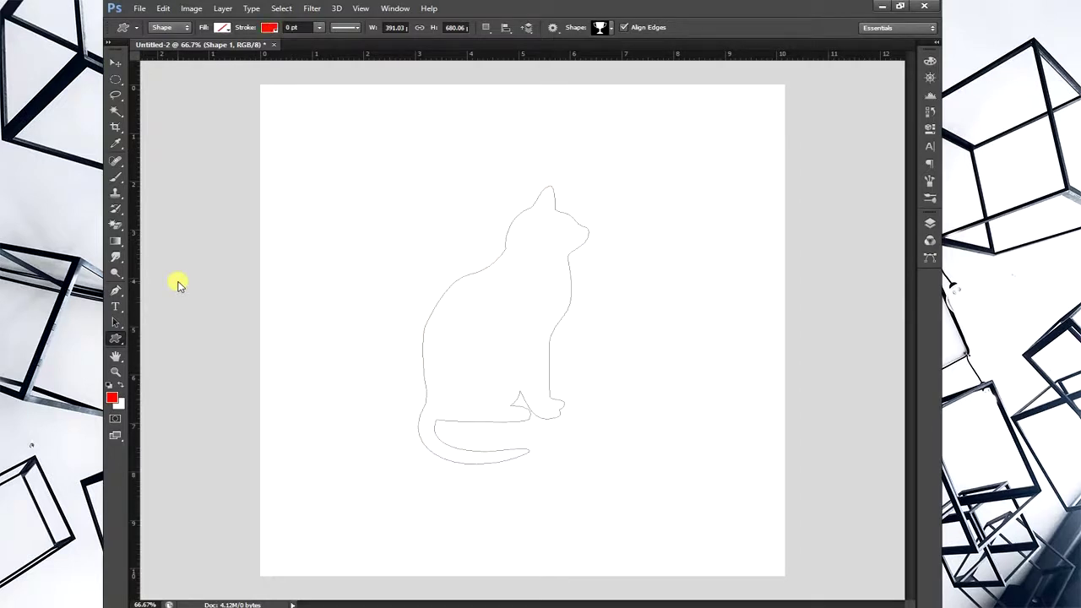
key("ctrl+alt+z")
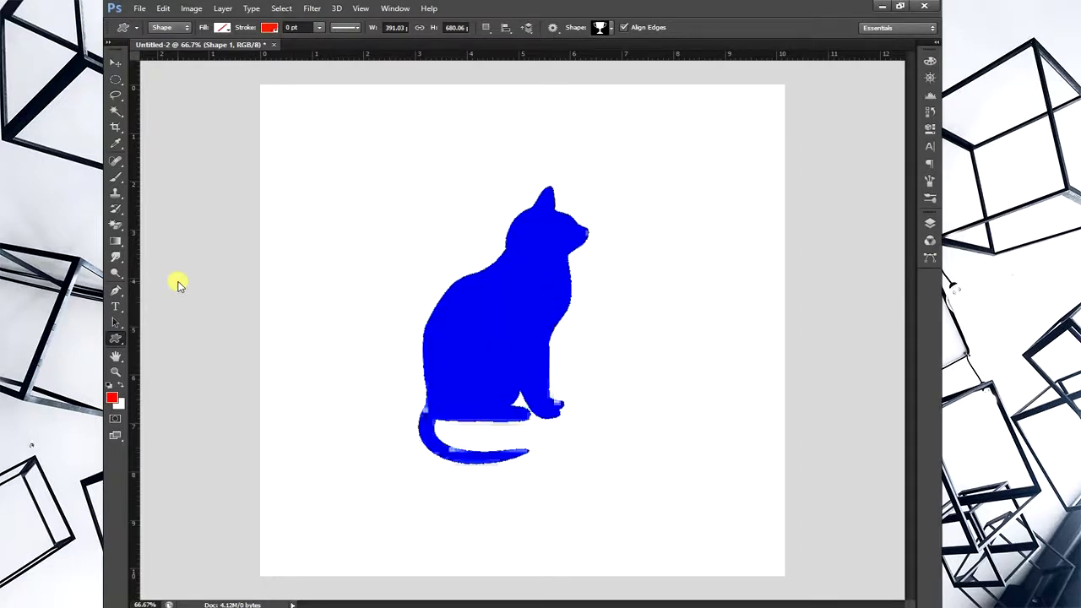
key("ctrl+alt+z")
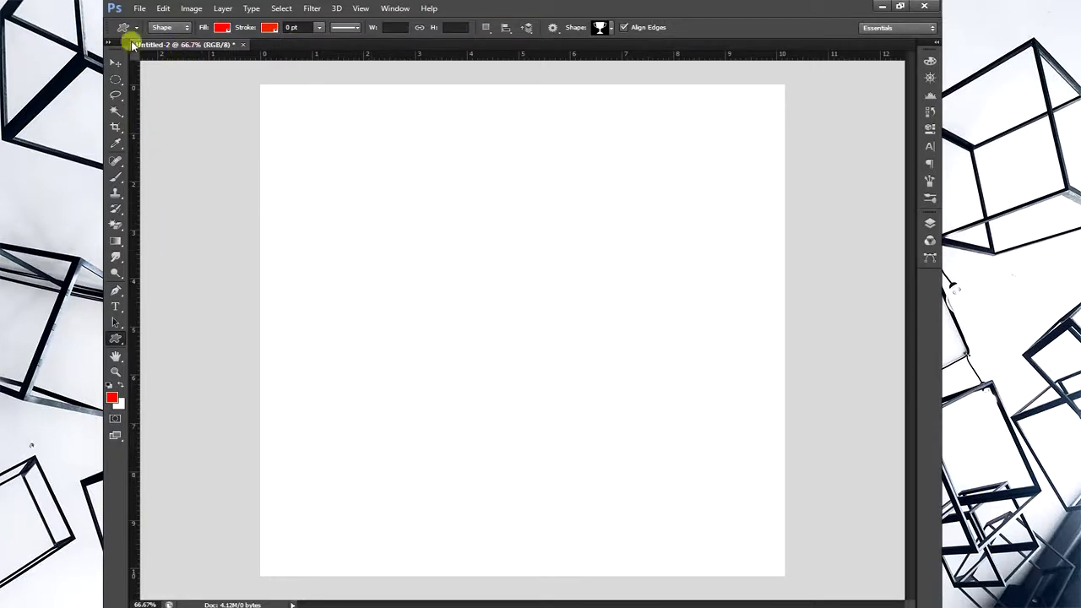
Step: Set the Brush tool's flow to 100% and paint a large red V-shaped stroke on the upper left of the canvas
left_click(114, 175)
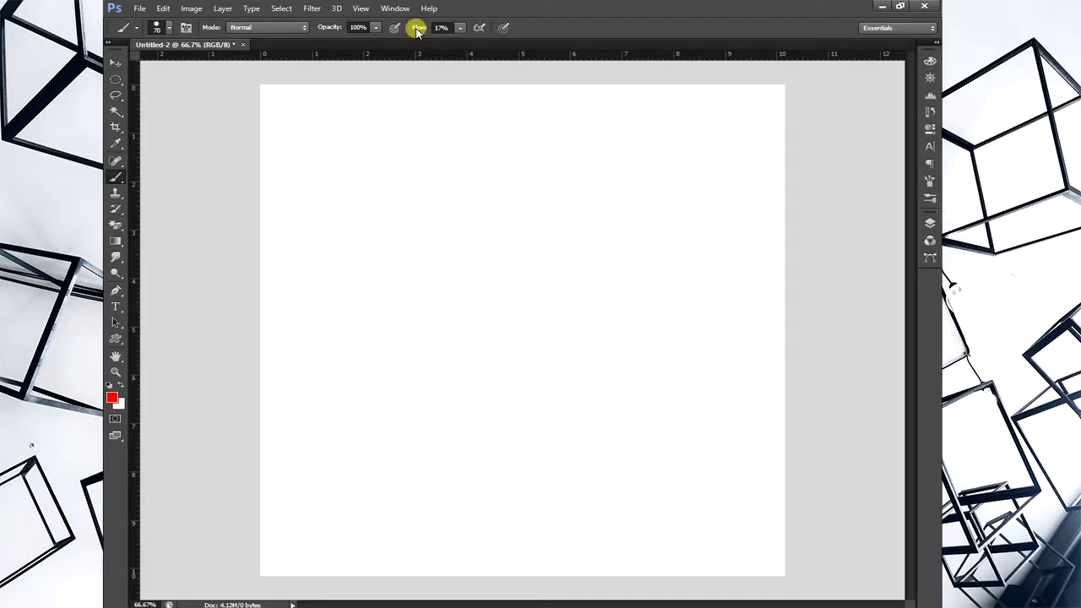
left_click_drag(416, 32, 540, 39)
mouse_move(309, 164)
left_mouse_down()
mouse_move(339, 358)
mouse_move(389, 244)
left_mouse_up()
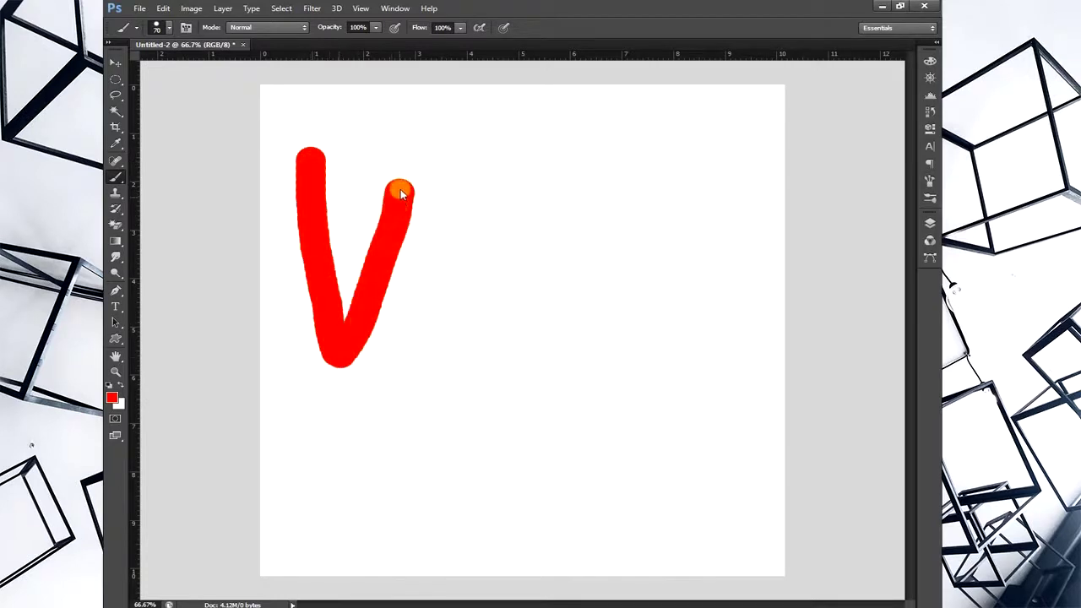
Step: Paint the rest of the words "We are" in red brush strokes, with "are" running down the right side of the canvas
mouse_move(400, 193)
left_mouse_down()
mouse_move(413, 331)
mouse_move(426, 355)
mouse_move(466, 138)
left_mouse_up()
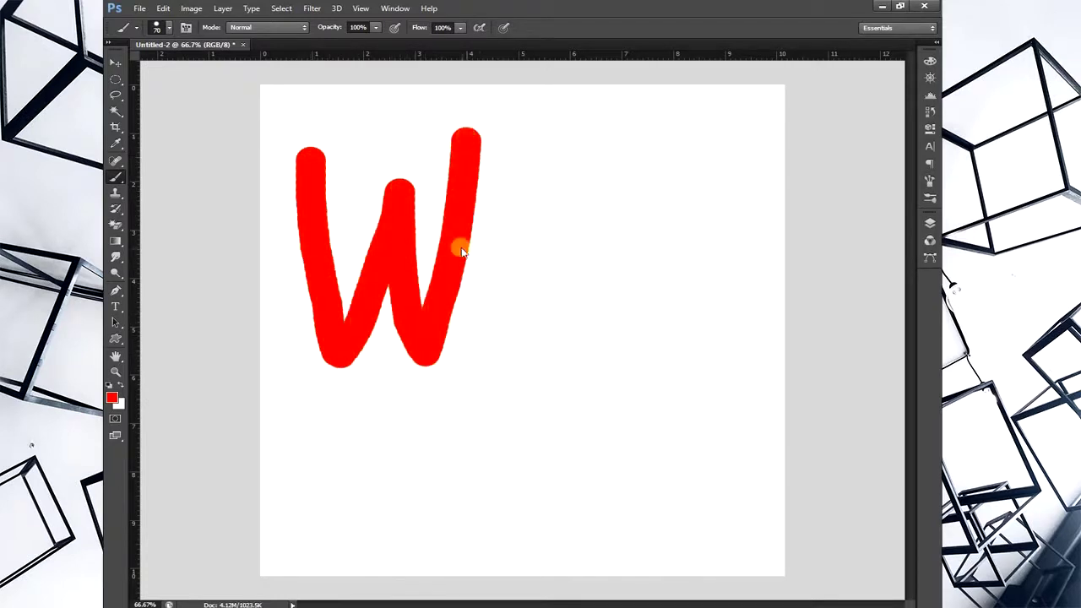
mouse_move(462, 250)
left_mouse_down()
mouse_move(505, 282)
mouse_move(526, 229)
mouse_move(487, 324)
mouse_move(547, 345)
left_mouse_up()
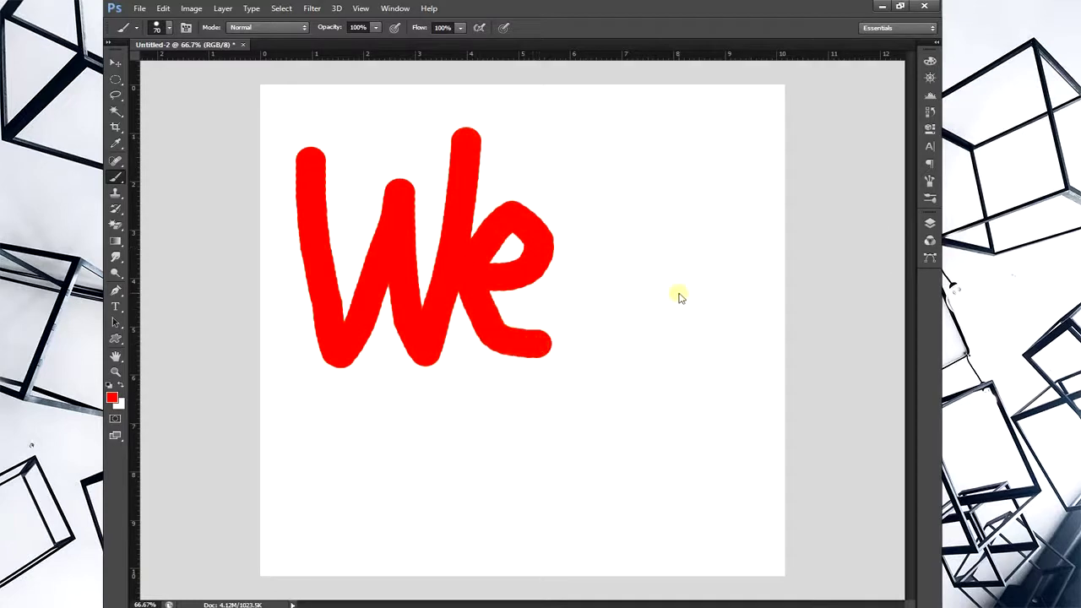
mouse_move(623, 208)
left_mouse_down()
mouse_move(697, 241)
mouse_move(708, 366)
mouse_move(650, 357)
mouse_move(644, 314)
mouse_move(697, 292)
left_mouse_up()
left_click_drag(655, 349, 684, 369)
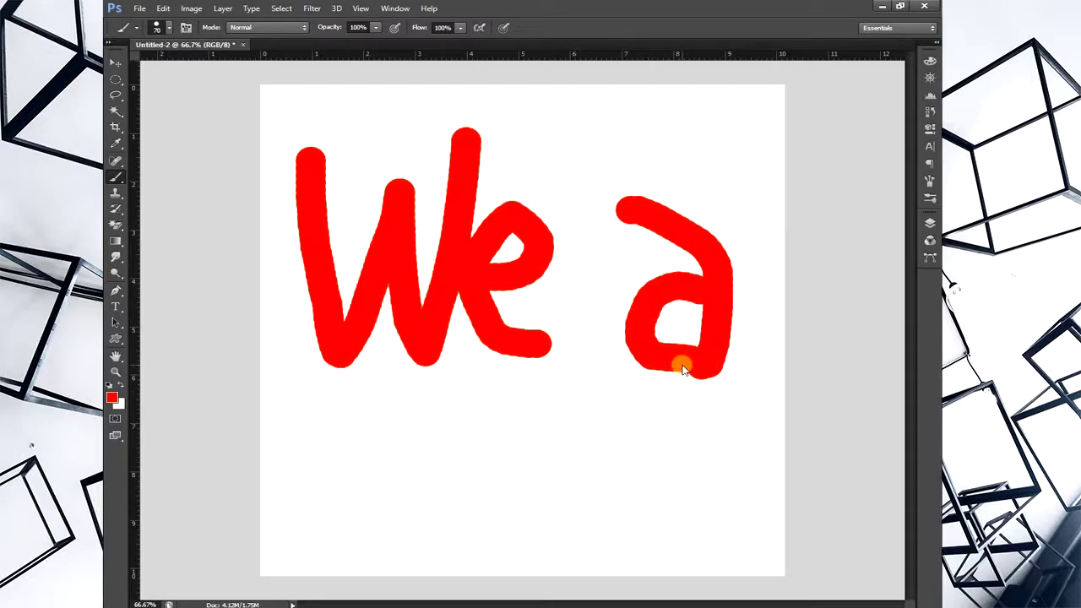
left_click_drag(682, 369, 684, 370)
mouse_move(651, 429)
left_mouse_down()
mouse_move(663, 461)
mouse_move(668, 410)
mouse_move(760, 405)
left_mouse_up()
mouse_move(644, 507)
left_mouse_down()
mouse_move(727, 507)
mouse_move(665, 520)
mouse_move(736, 554)
left_mouse_up()
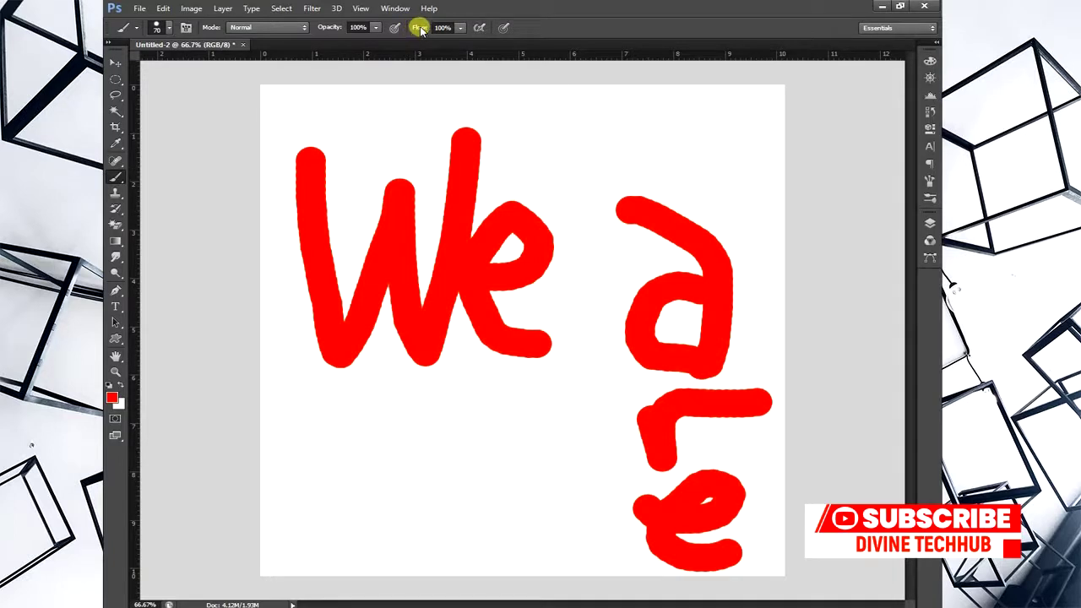
Step: Paint a "W" at 20% flow and an "e" at 3% flow below the solid red "We"
mouse_move(419, 30)
left_mouse_down()
mouse_move(380, 27)
mouse_move(427, 27)
left_mouse_up()
mouse_move(321, 407)
left_mouse_down()
mouse_move(326, 550)
mouse_move(391, 435)
mouse_move(422, 543)
mouse_move(463, 380)
mouse_move(444, 480)
mouse_move(421, 533)
left_mouse_up()
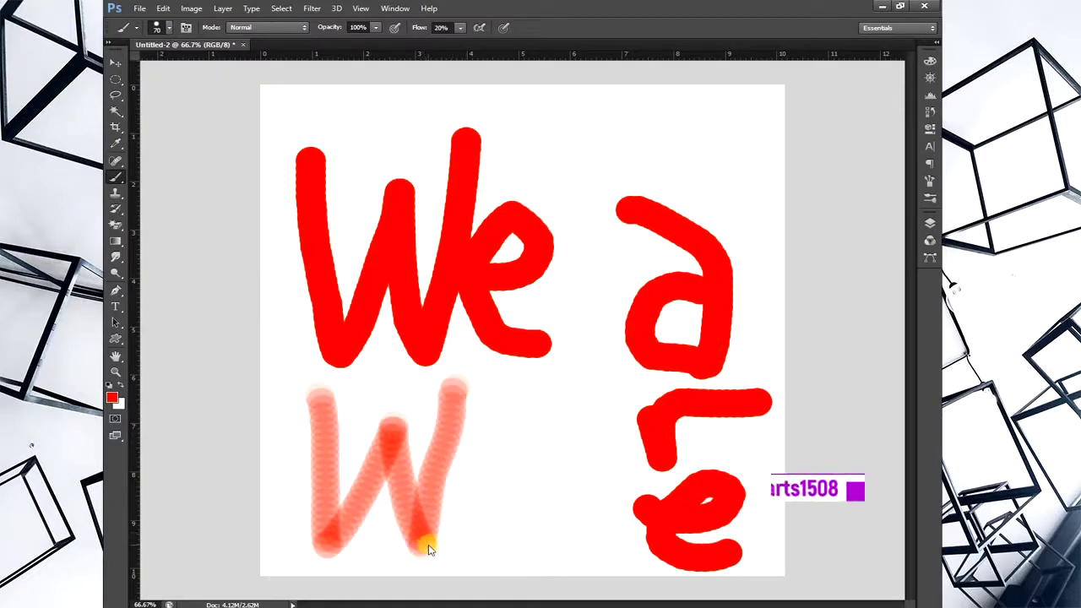
left_click_drag(420, 30, 407, 28)
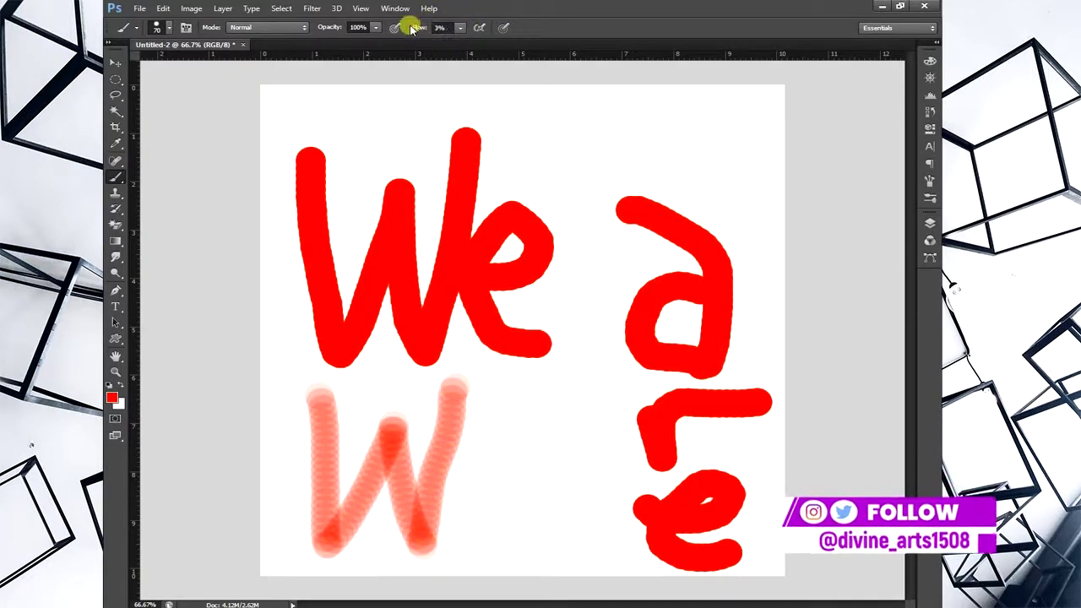
mouse_move(473, 514)
left_mouse_down()
mouse_move(505, 512)
mouse_move(520, 473)
mouse_move(481, 489)
mouse_move(477, 533)
mouse_move(547, 551)
mouse_move(502, 545)
mouse_move(478, 512)
mouse_move(494, 489)
mouse_move(520, 484)
mouse_move(516, 511)
mouse_move(481, 527)
mouse_move(522, 489)
mouse_move(500, 483)
mouse_move(476, 509)
mouse_move(511, 541)
mouse_move(545, 542)
left_mouse_up()
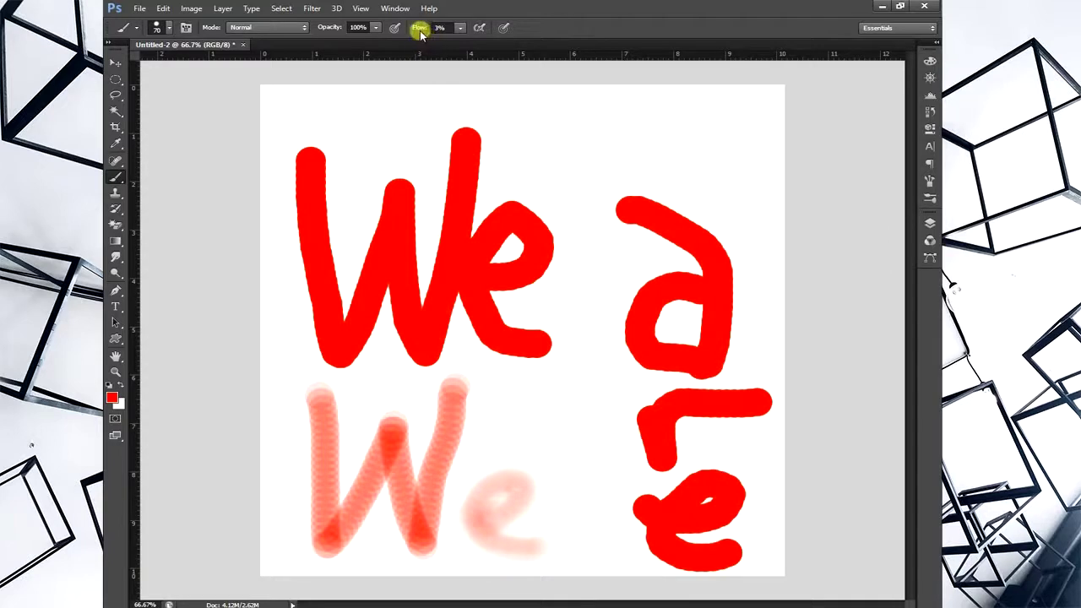
Step: Restore the brush flow to 100% and undo the low-flow "We" strokes
left_click_drag(419, 31, 584, 52)
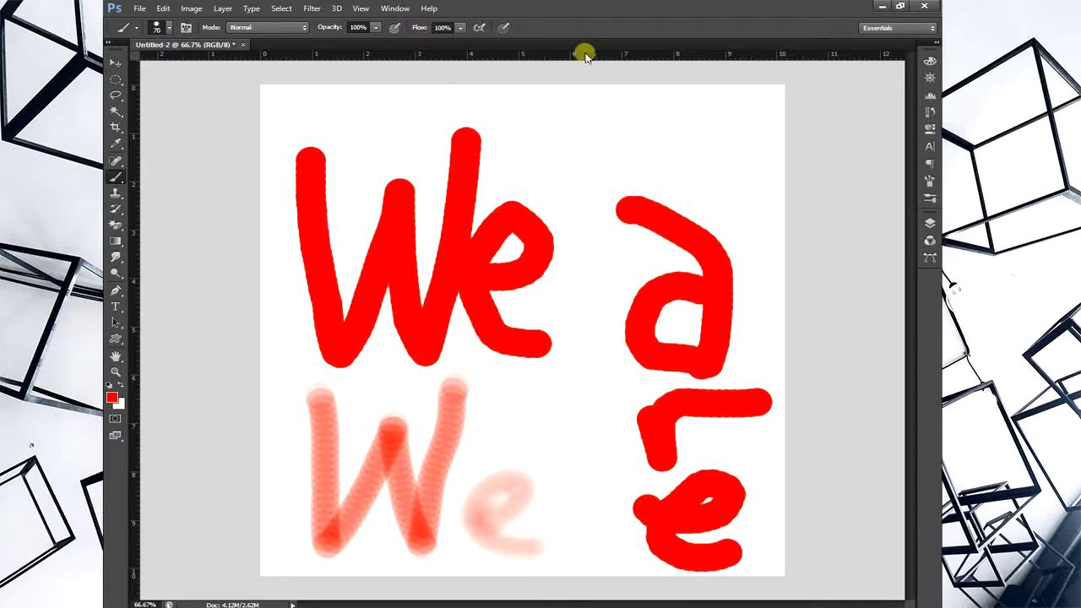
key("ctrl+alt+z")
key("ctrl+alt+z")
key("ctrl+alt+z")
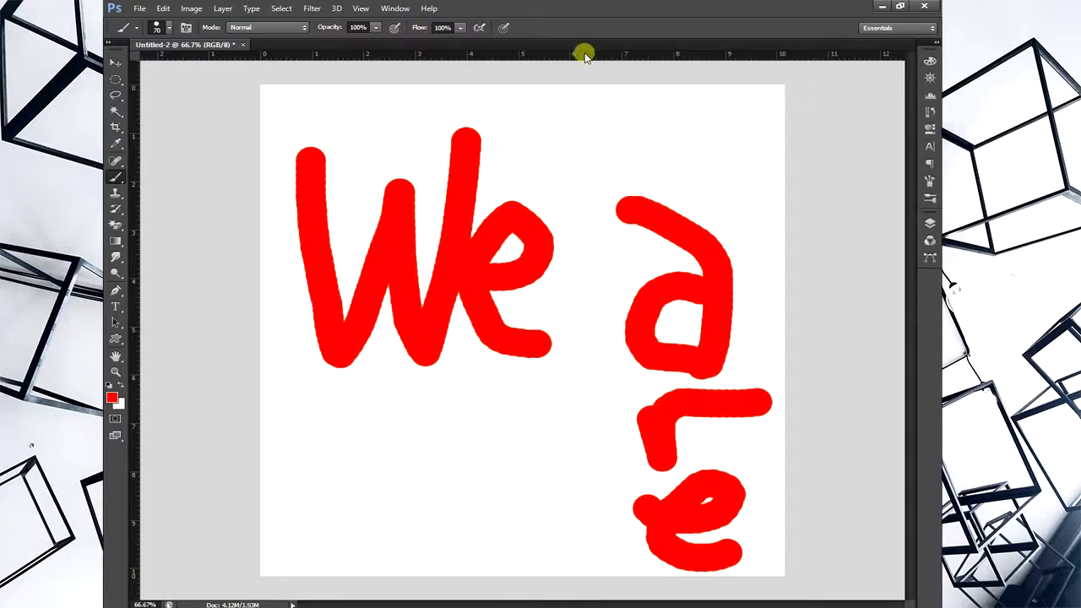
Step: Set the brush opacity to 42% and paint a translucent "We" below the solid red one
left_click_drag(332, 23, 309, 28)
mouse_move(329, 399)
left_mouse_down()
mouse_move(328, 553)
mouse_move(383, 473)
mouse_move(407, 565)
mouse_move(453, 361)
left_mouse_up()
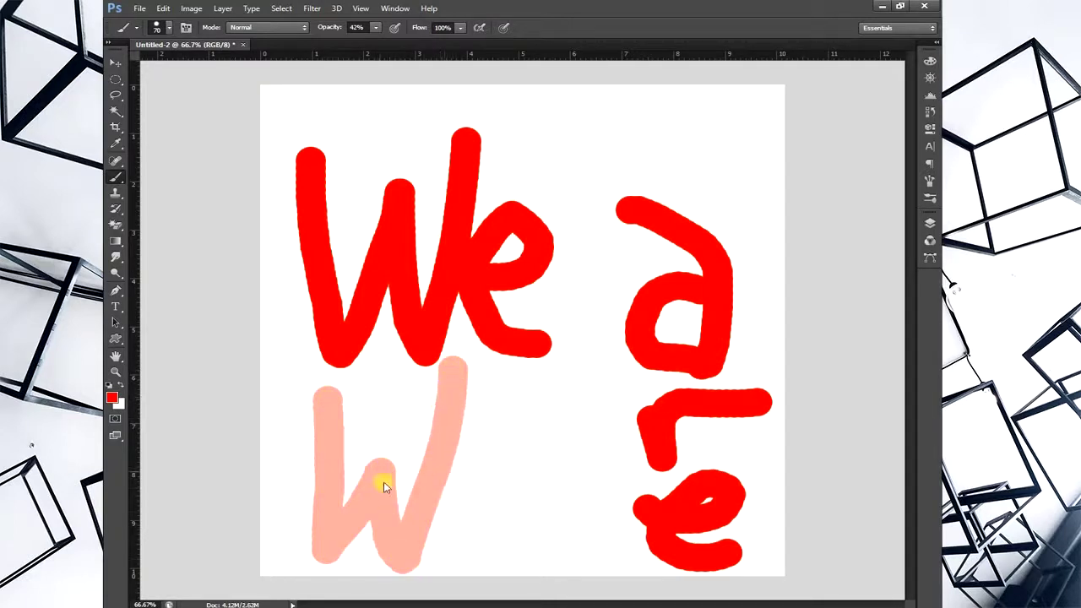
left_click(437, 507)
left_click_drag(446, 507, 529, 554)
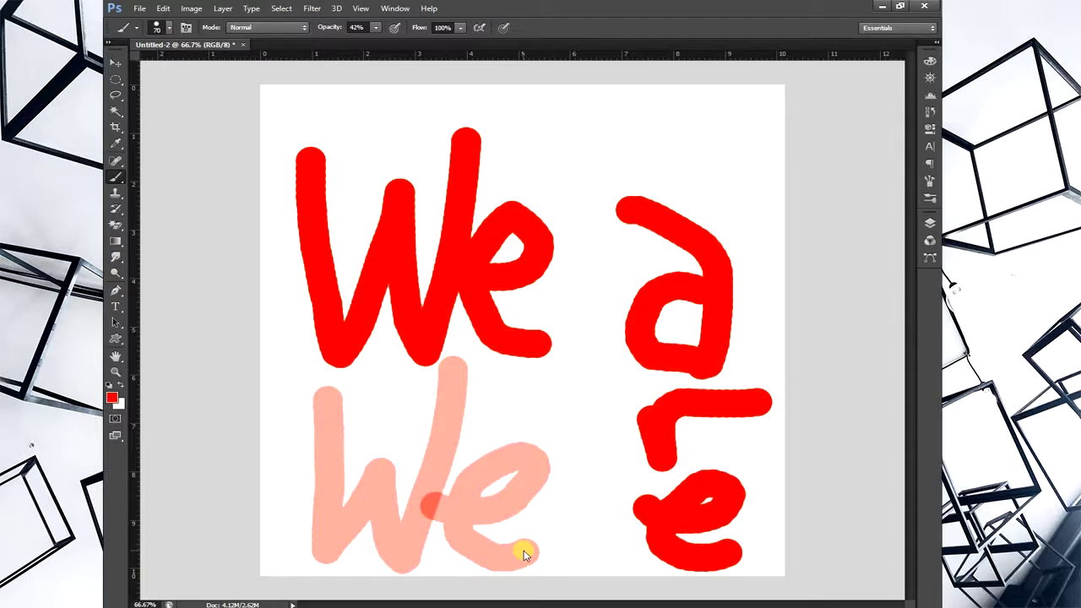
Step: Undo all the painted letters, back to the blank canvas
key("ctrl+alt+z")
key("ctrl+alt+z")
key("ctrl+alt+z")
key("ctrl+alt+z")
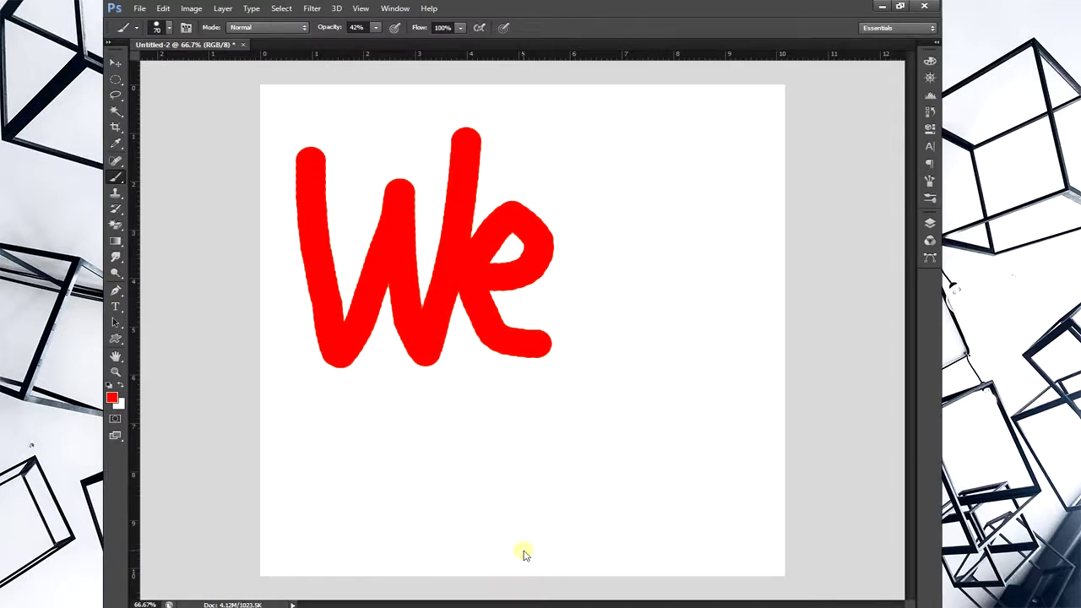
key("ctrl+alt+z")
key("ctrl+alt+z")
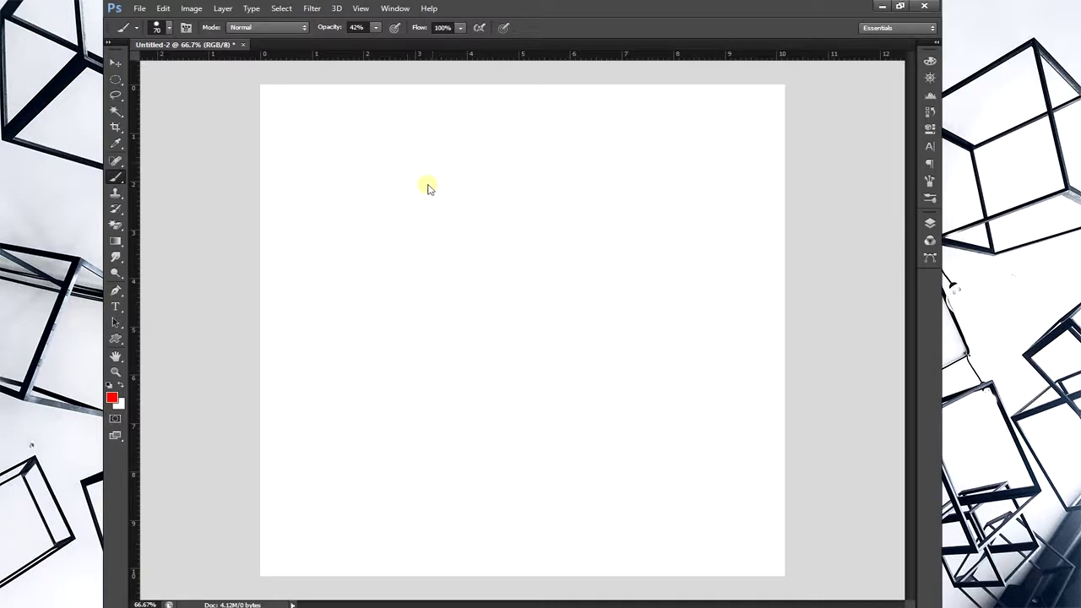
Step: Choose the 74 px maple leaf as the brush tip shape from the brush settings
left_click(185, 29)
left_click(186, 29)
left_click(186, 29)
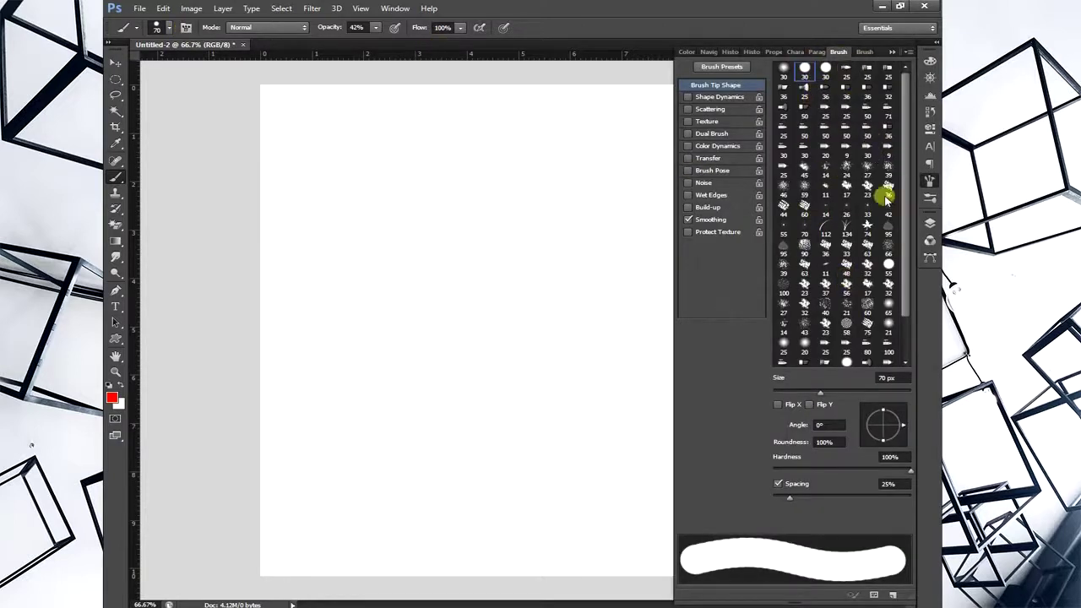
scroll(825, 169, "down", 3)
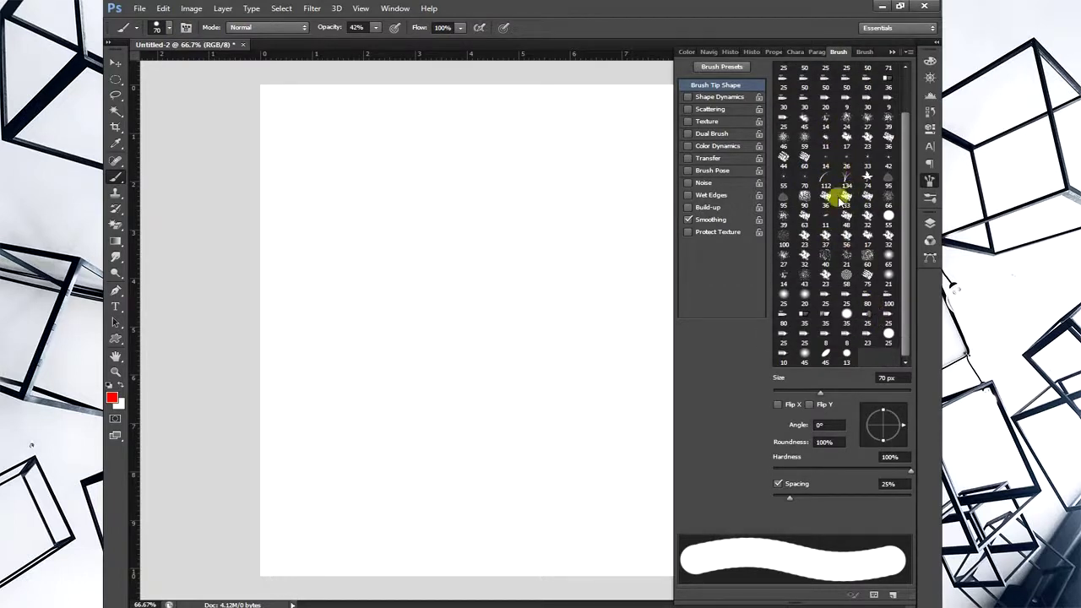
left_click(867, 178)
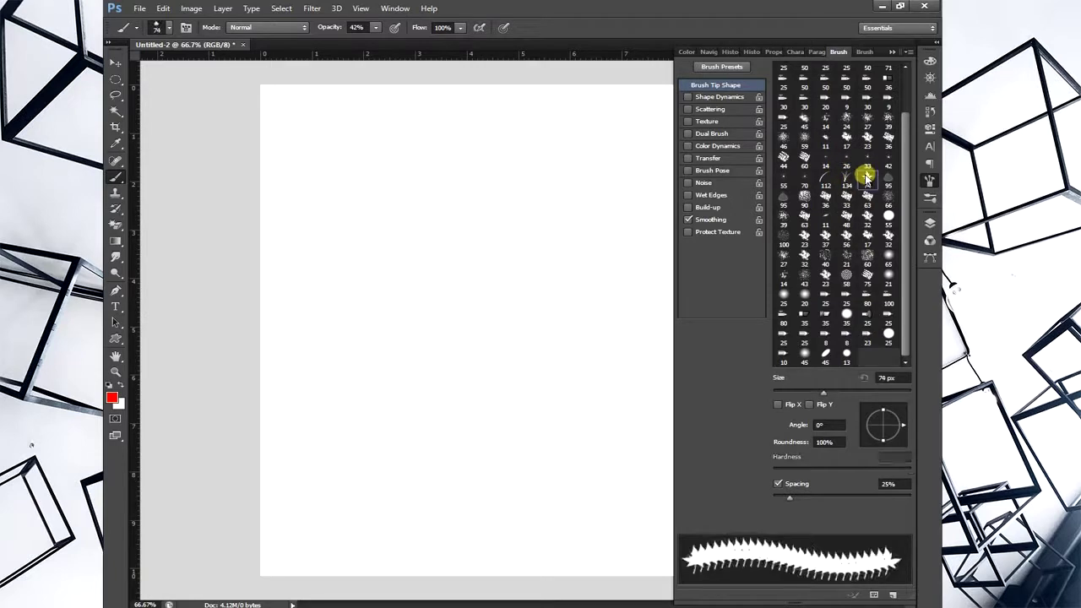
left_click(892, 52)
Step: Stamp twelve small translucent maple leaves scattered across the upper and middle part of the canvas
left_click(479, 261)
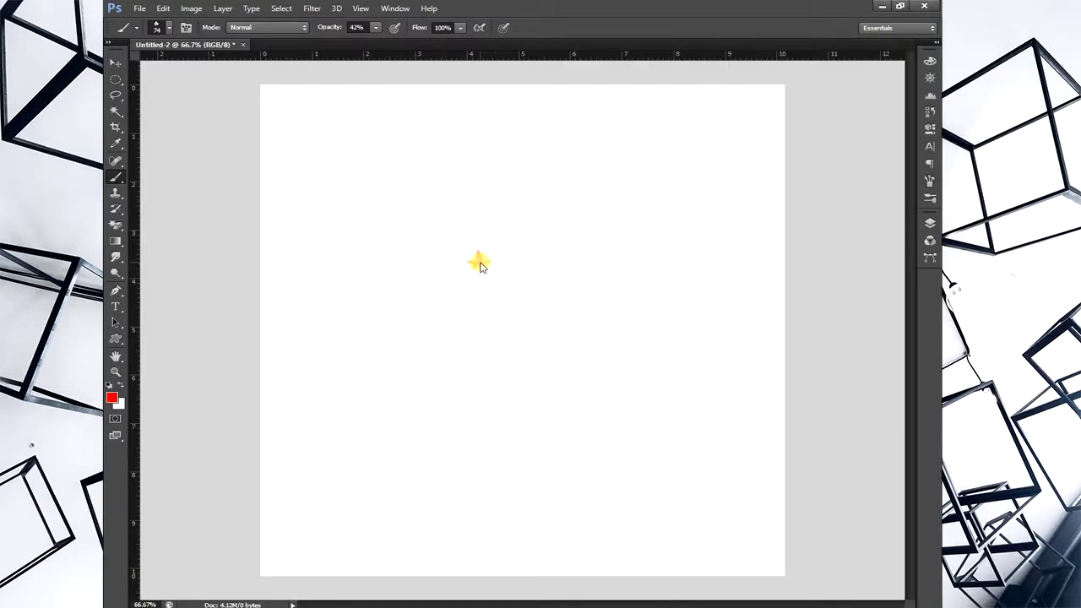
left_click(551, 262)
left_click(447, 212)
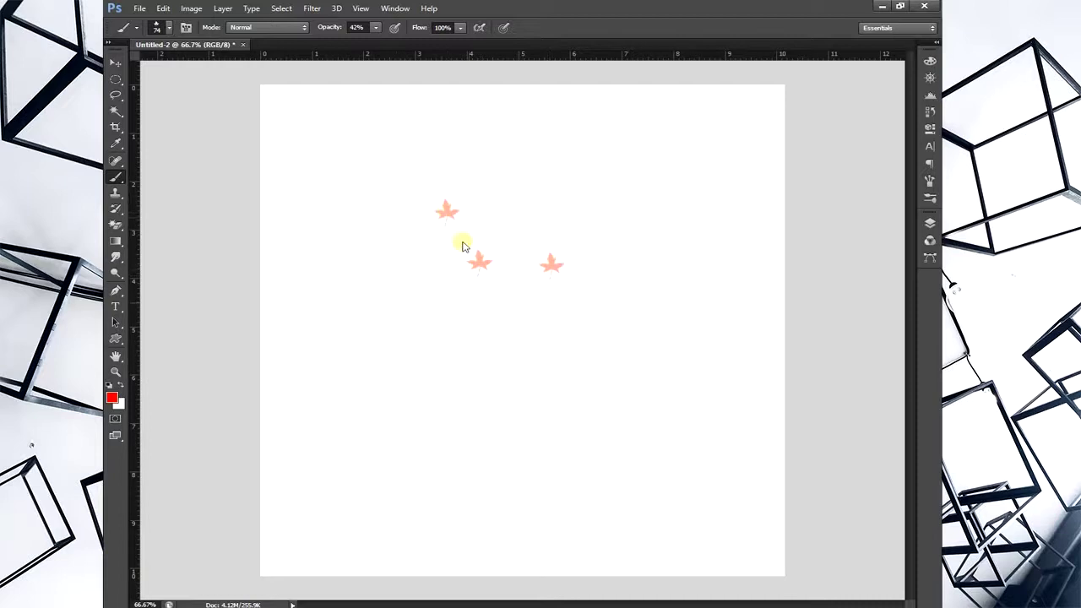
left_click(396, 320)
left_click(555, 189)
left_click(563, 339)
left_click(471, 335)
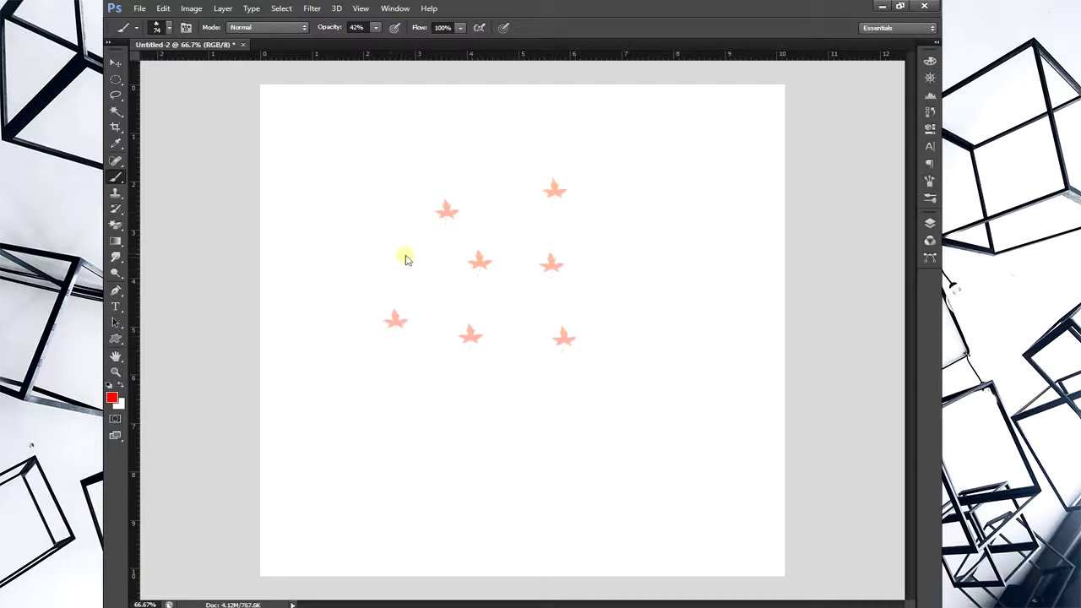
left_click(390, 247)
left_click(672, 271)
left_click(638, 359)
left_click(633, 187)
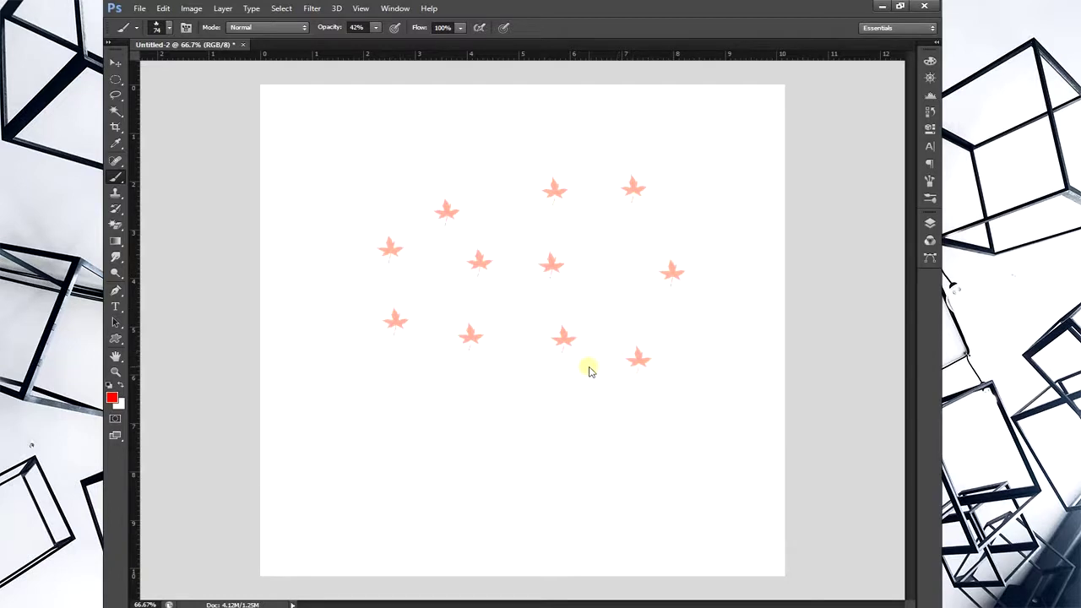
left_click(309, 291)
Step: Enlarge the leaf brush to 473 px and stamp one large leaf at the lower left of the canvas
right_click(595, 301)
mouse_move(655, 323)
left_mouse_down()
mouse_move(713, 329)
mouse_move(473, 345)
mouse_move(733, 326)
left_mouse_up()
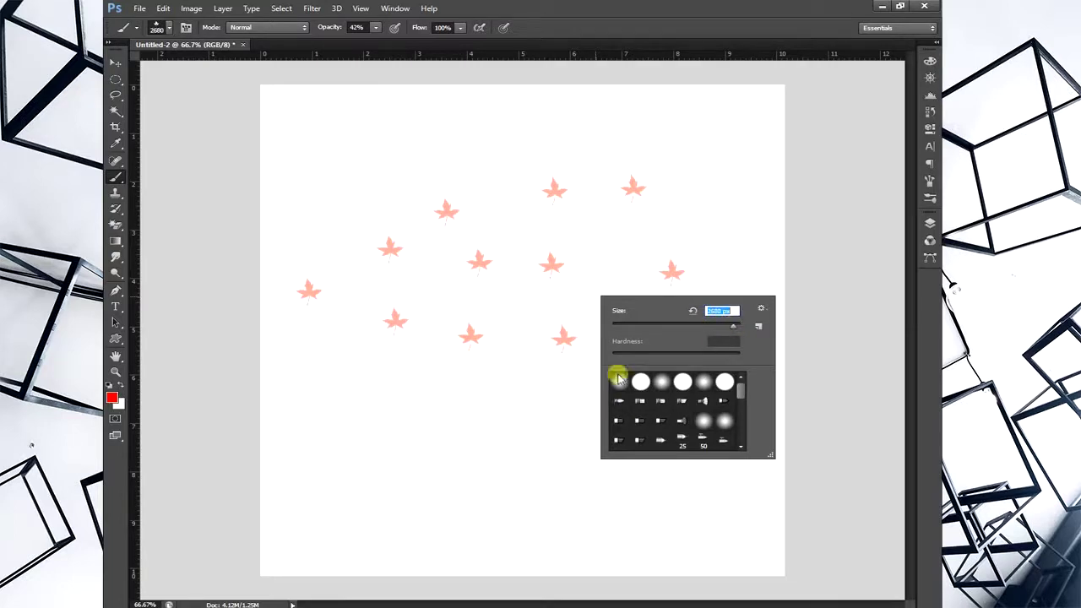
left_click(726, 325)
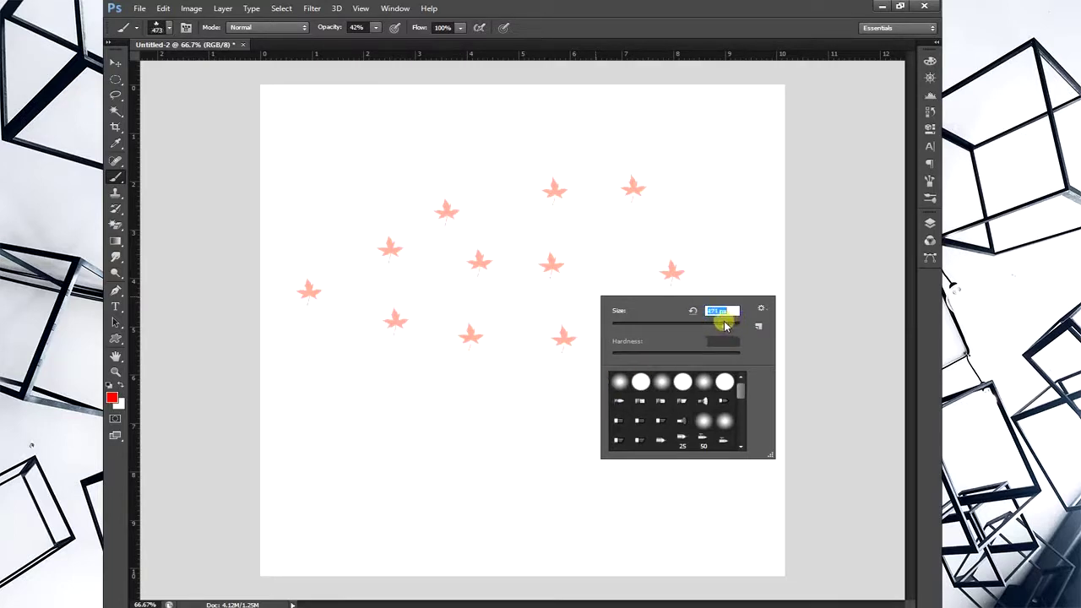
left_click(416, 459)
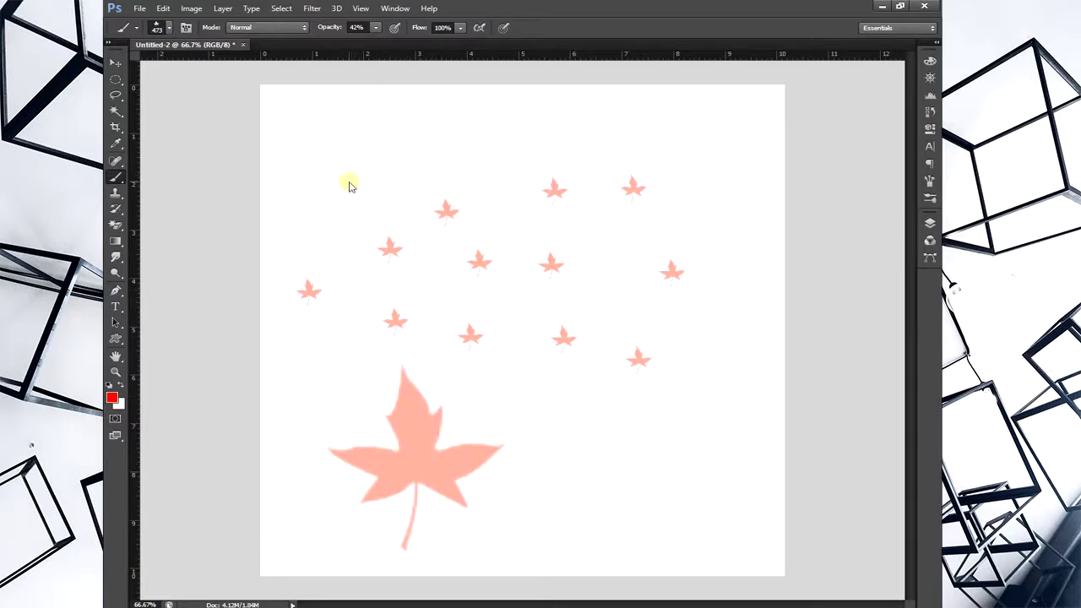
Step: Paint overlapping large leaves along the top of the canvas and build up a solid red leaf at the lower right with repeated stamps
left_click_drag(348, 179, 536, 203)
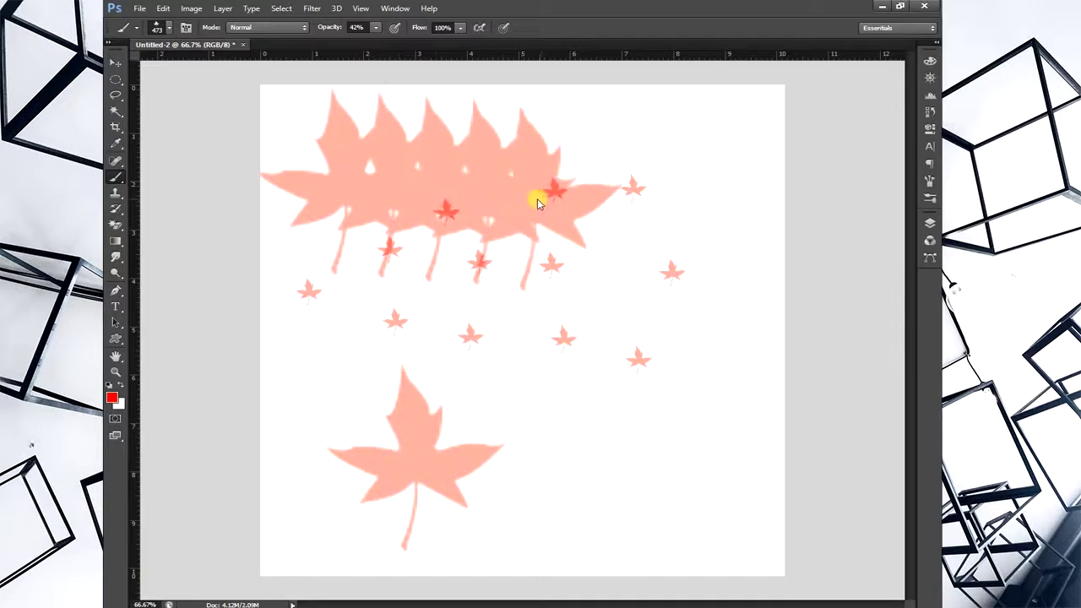
left_click_drag(314, 197, 361, 191)
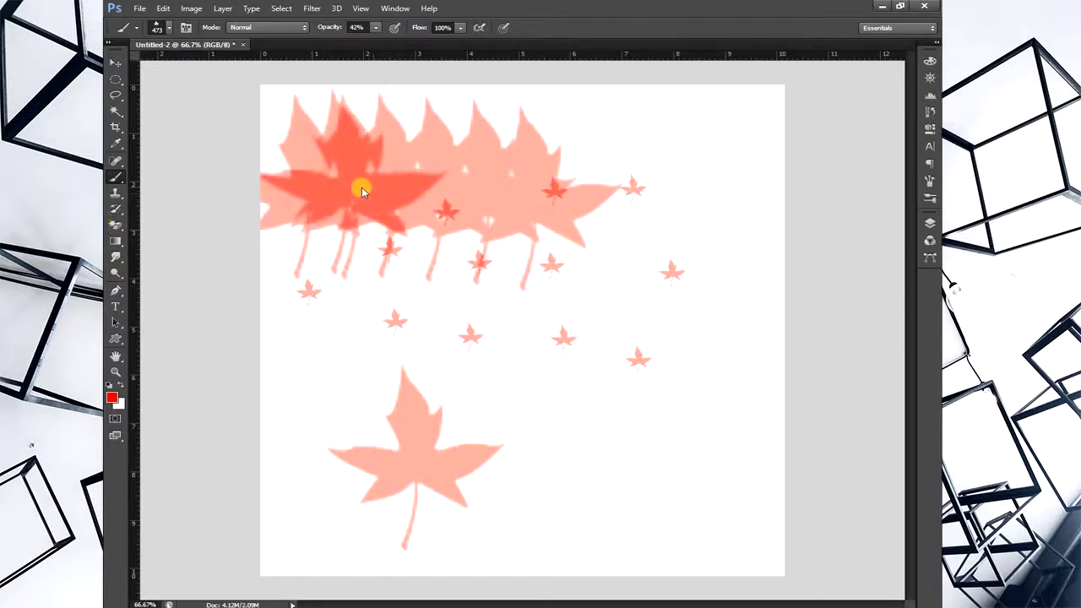
left_click(403, 194)
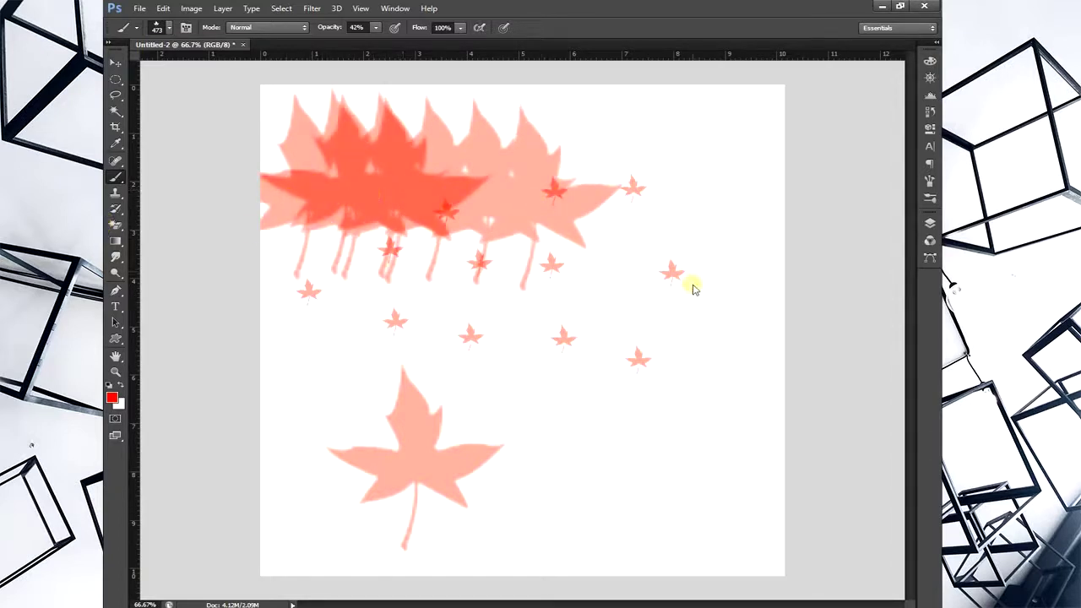
left_click(679, 477)
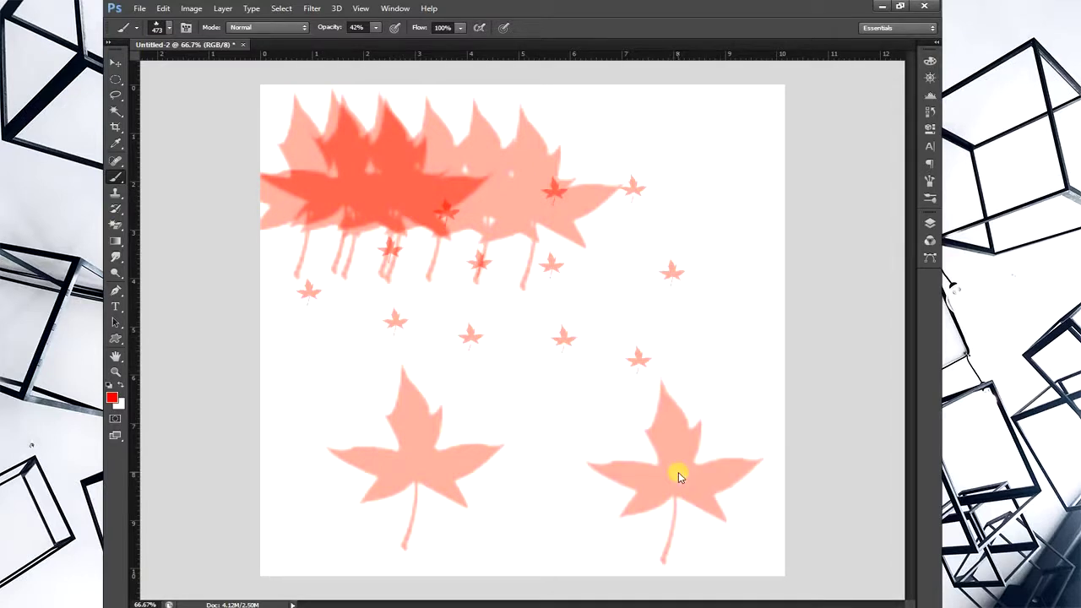
left_click_drag(680, 476, 678, 473)
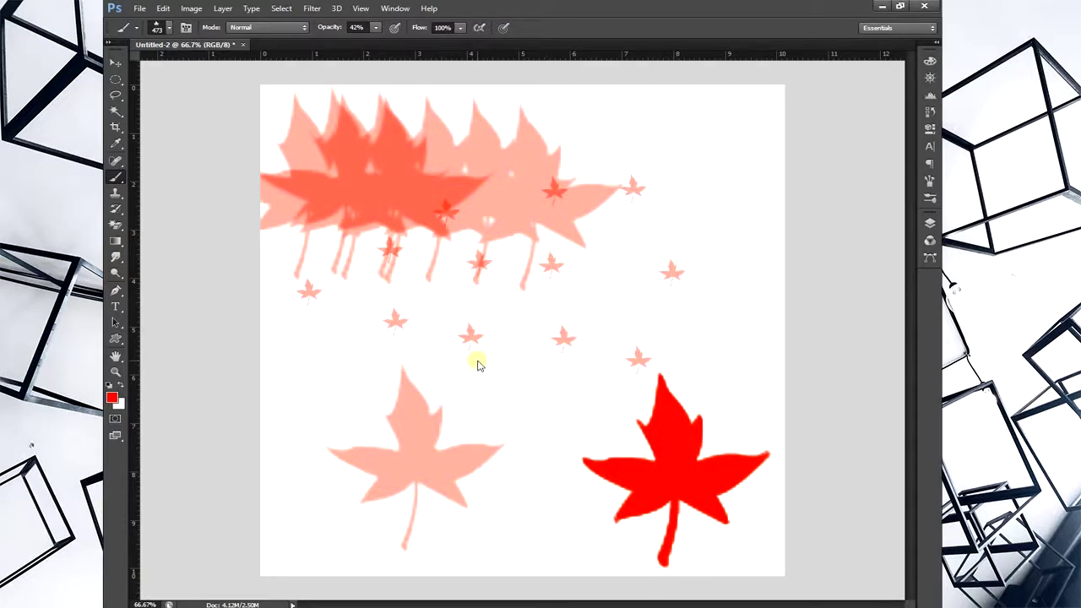
Step: Reduce the leaf brush to 158 px and stamp a medium leaf near the middle of the canvas
right_click(550, 332)
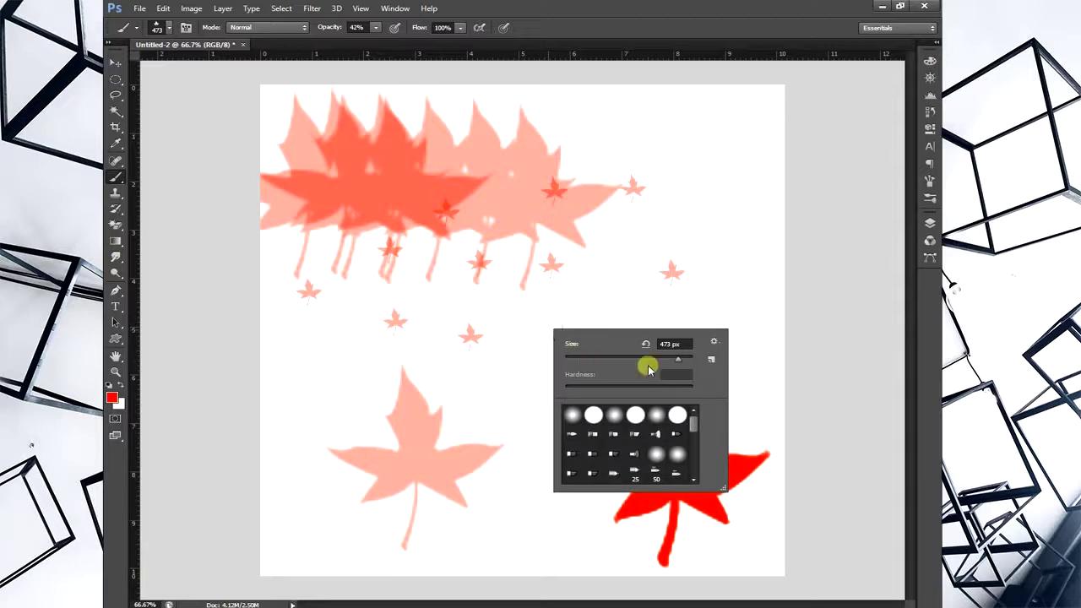
left_click_drag(671, 358, 647, 361)
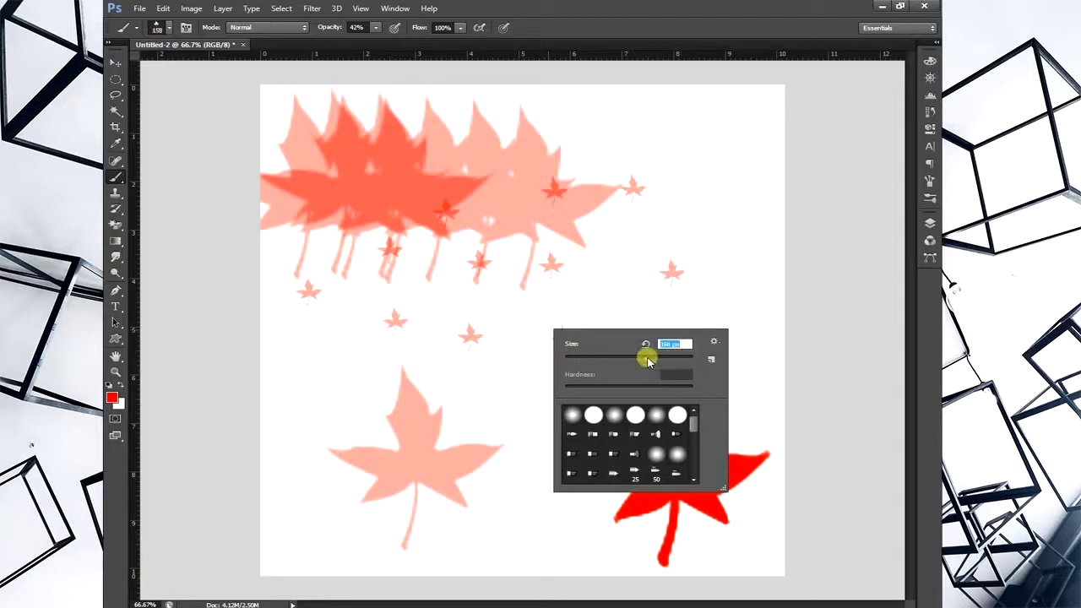
left_click(524, 277)
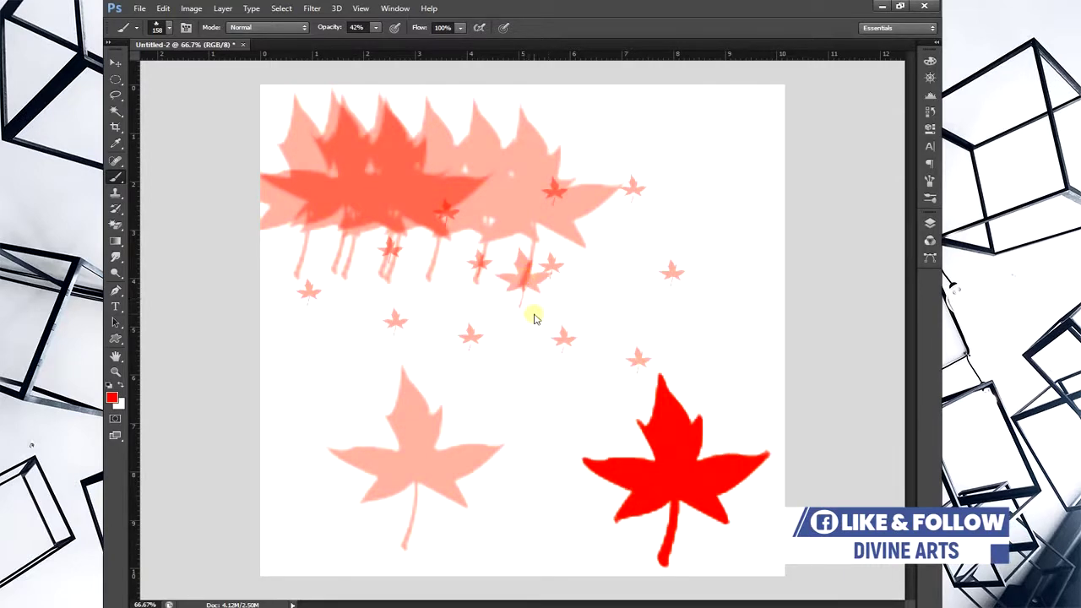